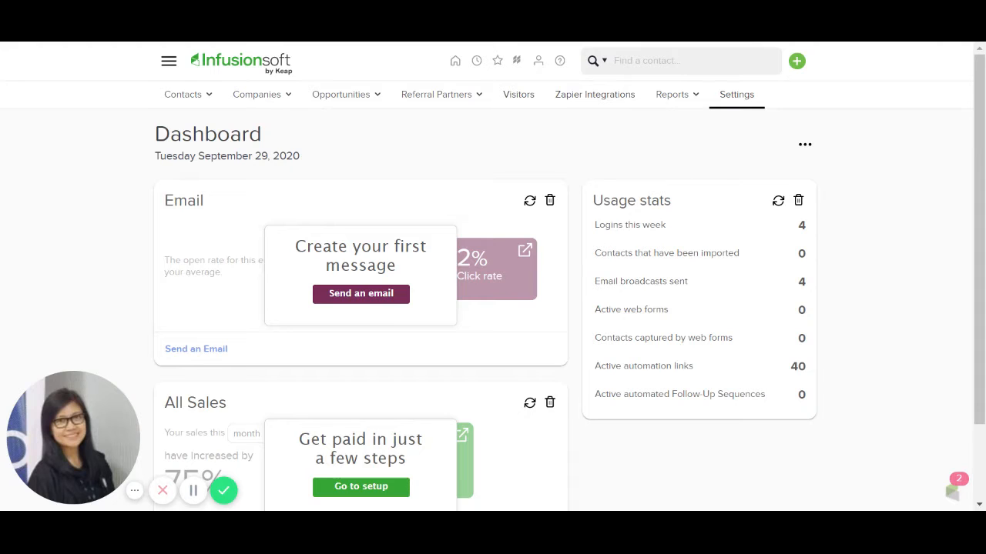
Open Billy Gene's Legacy Bundle Campaign in the Funnels category from the Campaign Builder list
left_click(169, 63)
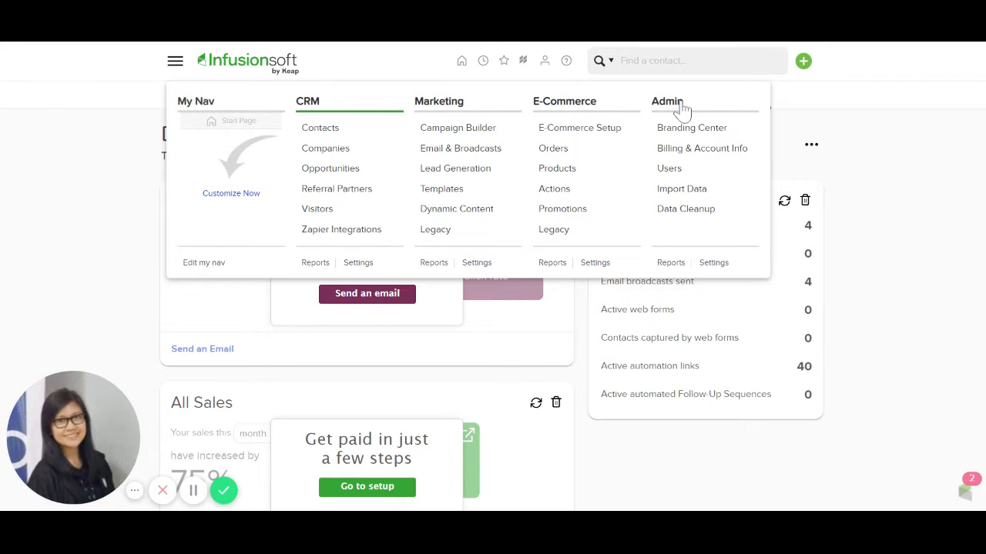
left_click(450, 142)
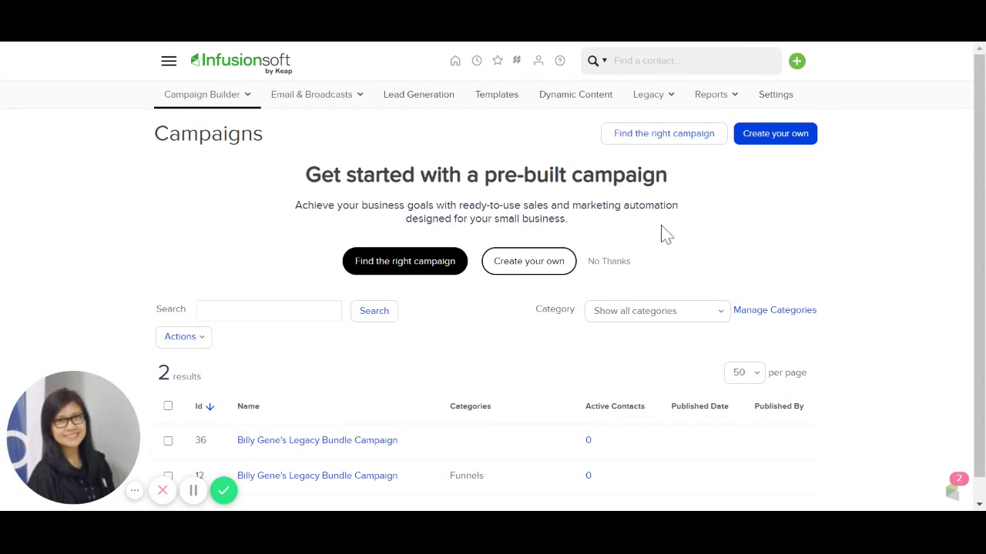
scroll(664, 235, "down", 1)
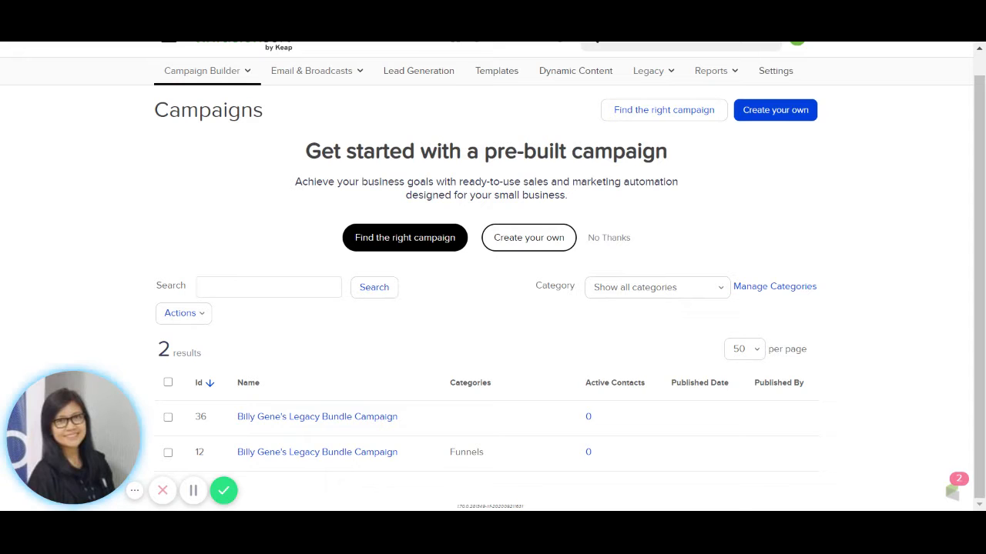
left_click(373, 456)
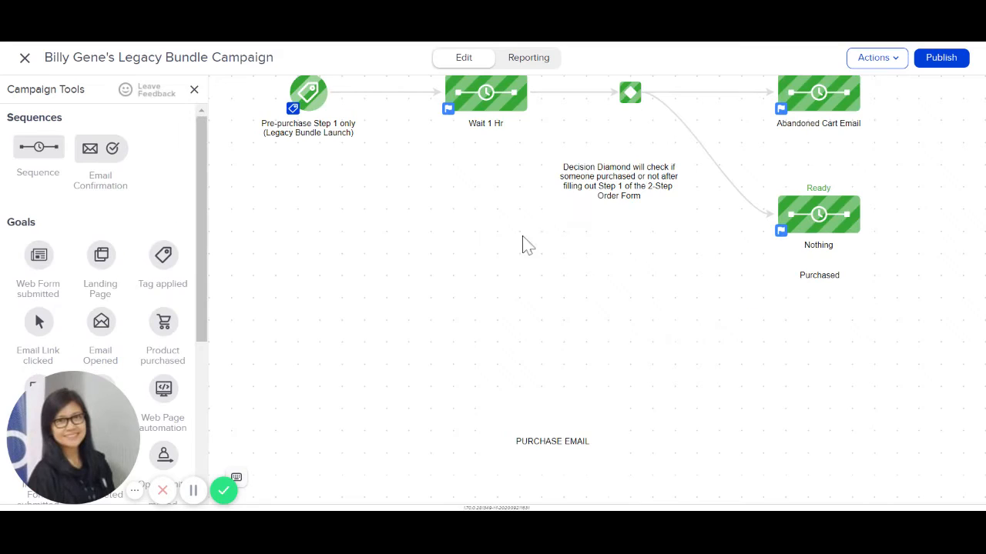
Place a Tag applied goal, a sequence and a second Tag applied goal in a row above the LAUNCH EMAILS flow
scroll(522, 245, "up", 8)
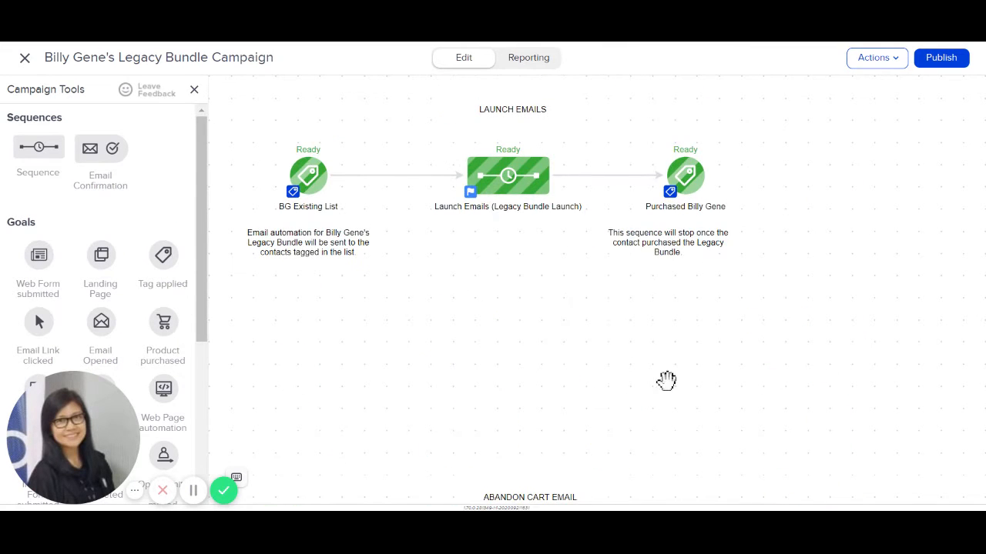
left_click_drag(619, 318, 638, 354)
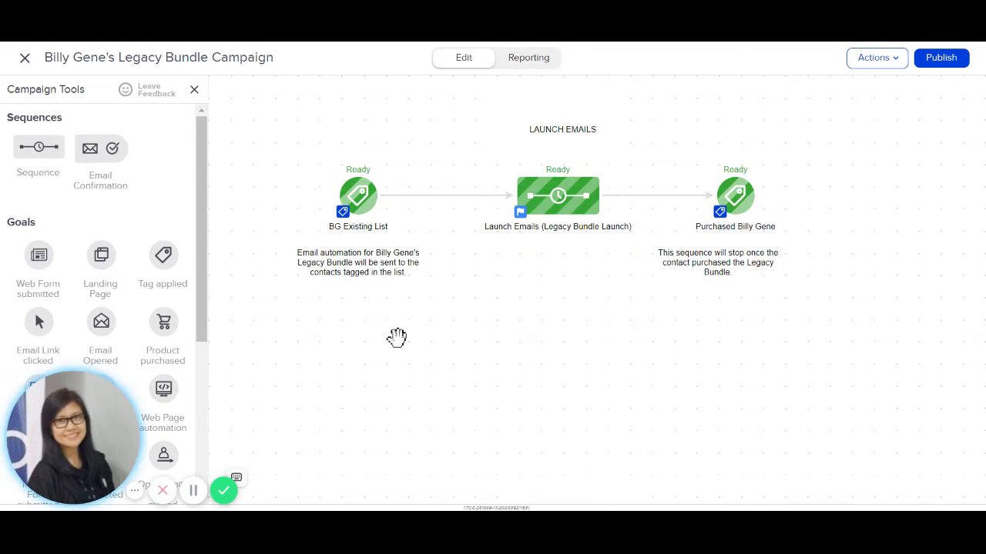
left_click_drag(77, 418, 920, 410)
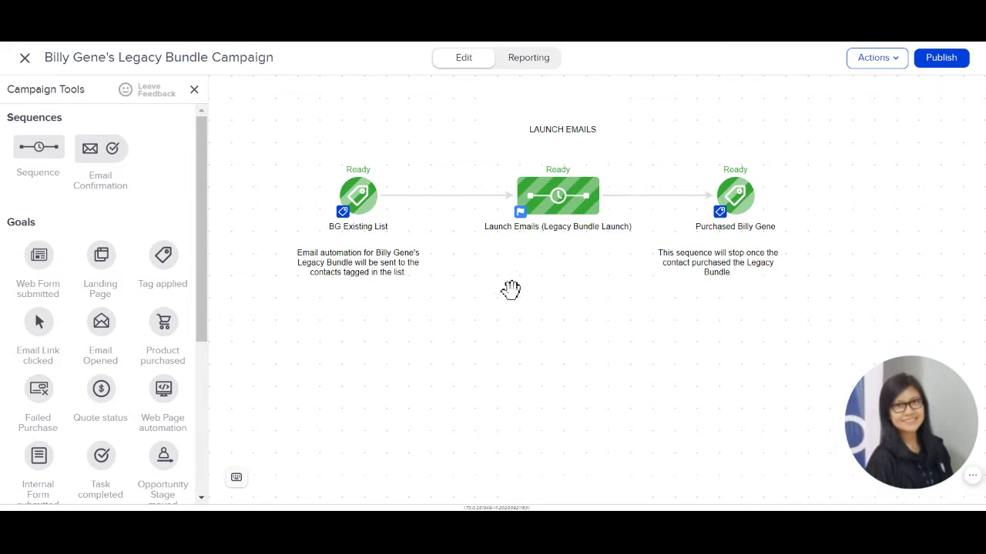
left_click_drag(511, 291, 512, 416)
left_click_drag(462, 225, 460, 343)
left_click_drag(484, 195, 485, 334)
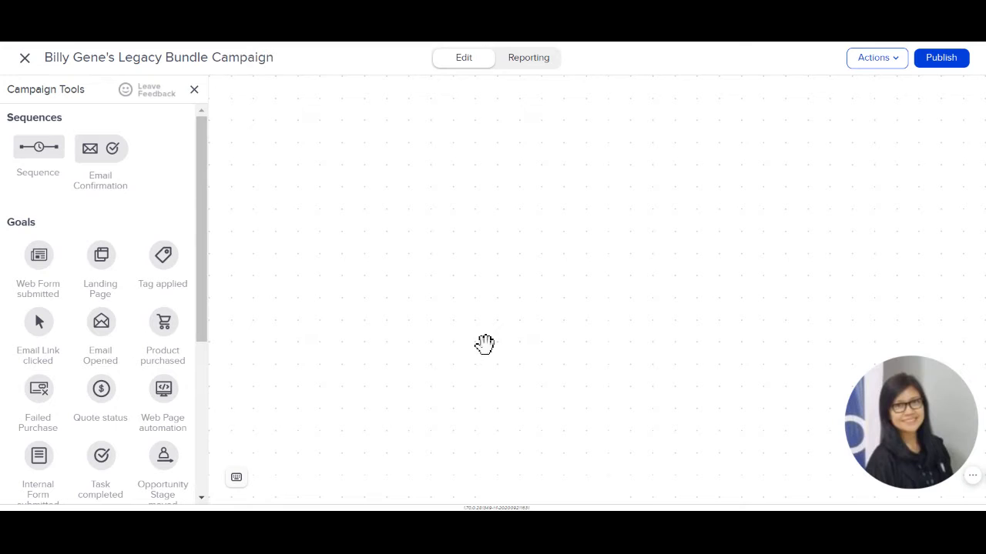
left_click_drag(478, 366, 486, 262)
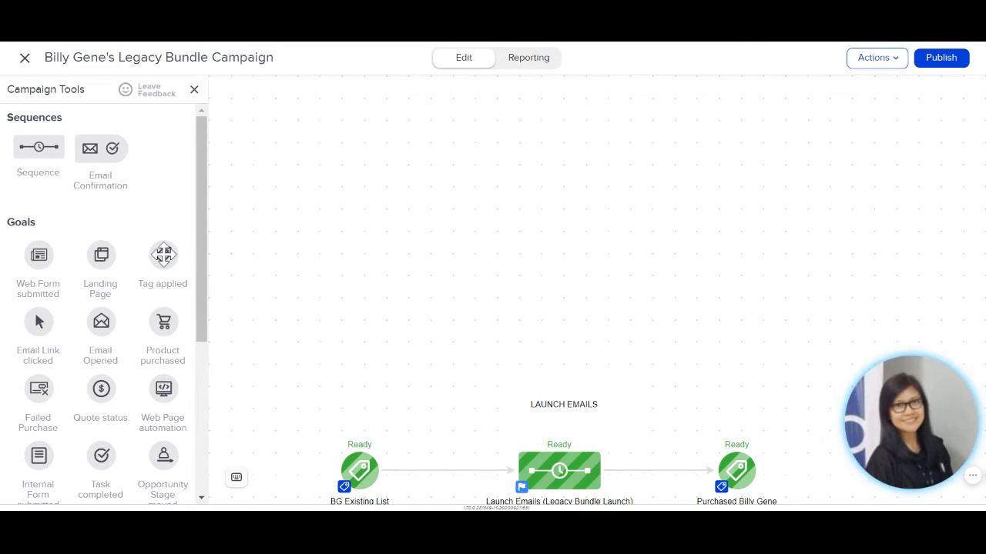
left_click_drag(163, 255, 316, 131)
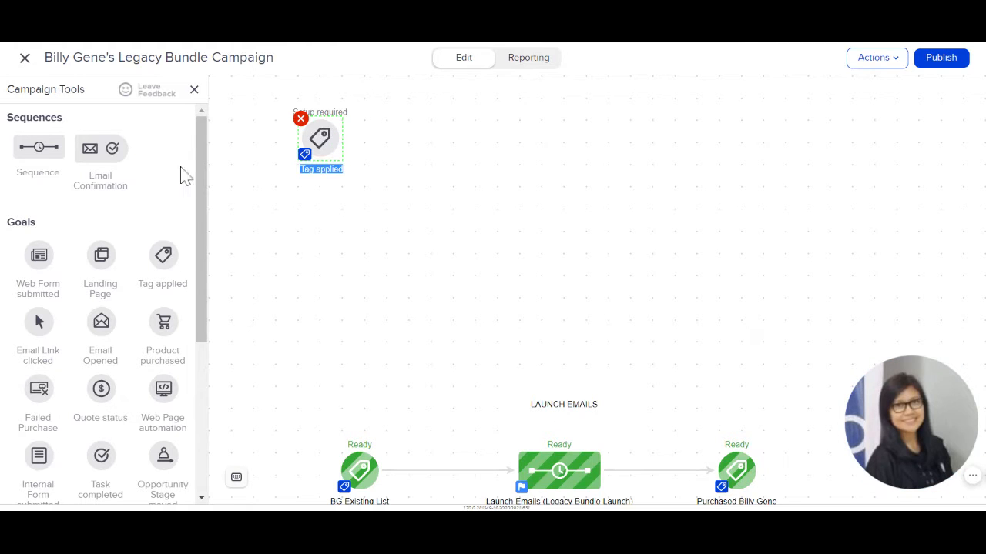
left_click_drag(31, 150, 504, 132)
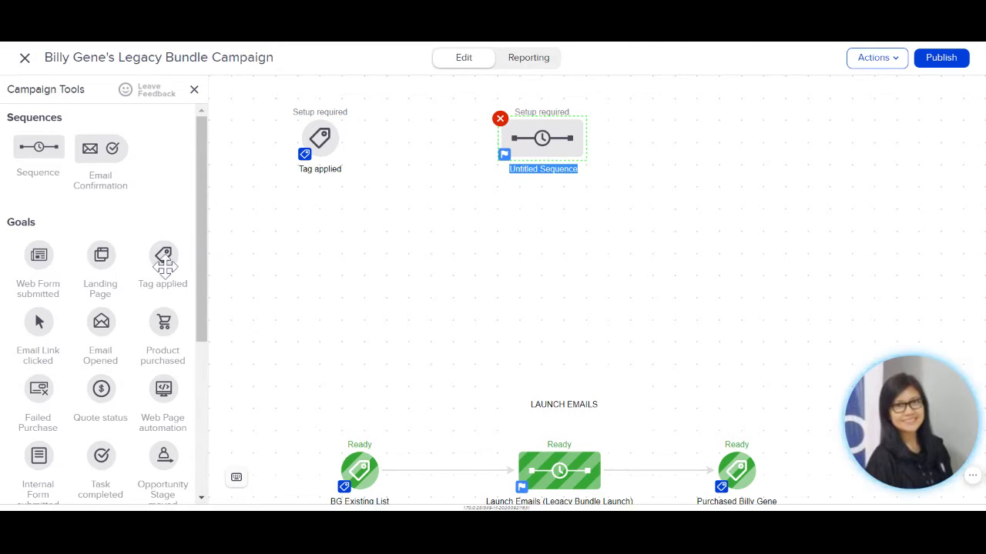
left_click_drag(163, 262, 745, 131)
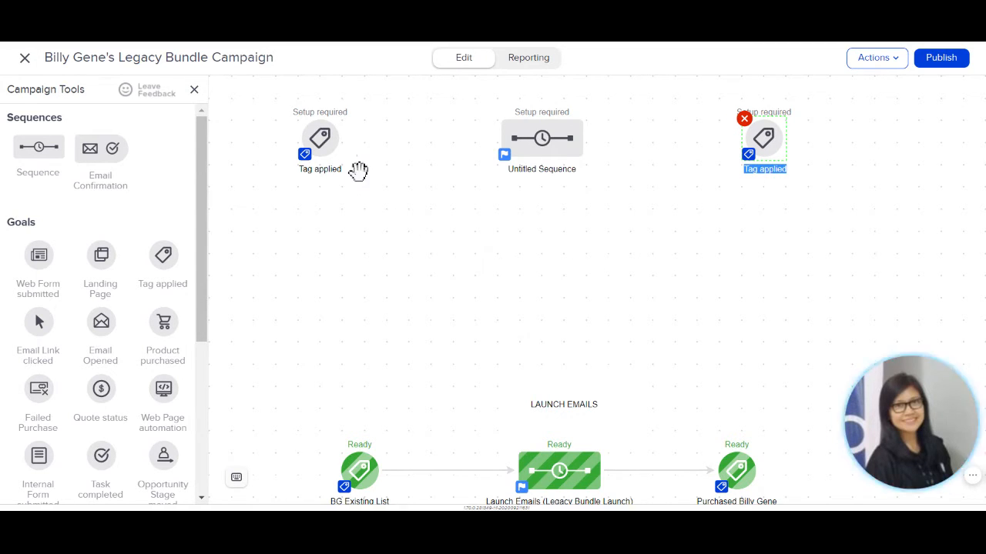
Connect the first new Tag applied goal to the untitled sequence, and that sequence to the second goal
mouse_move(331, 150)
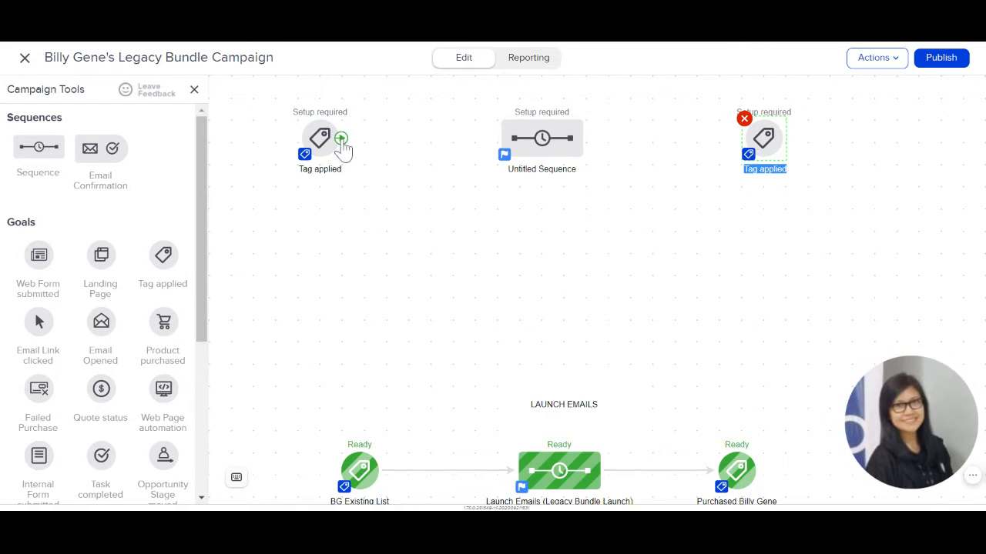
left_click_drag(343, 148, 492, 139)
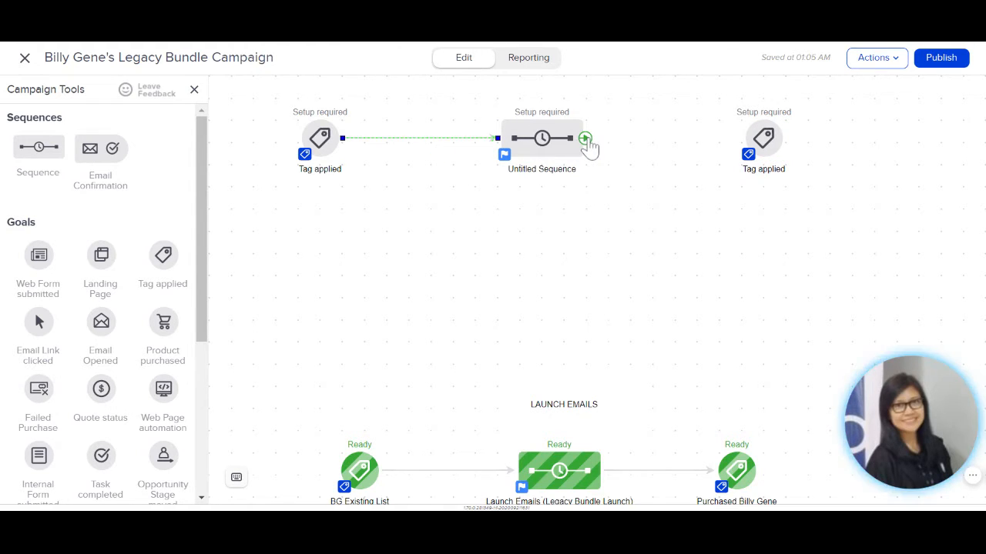
left_click_drag(587, 143, 746, 138)
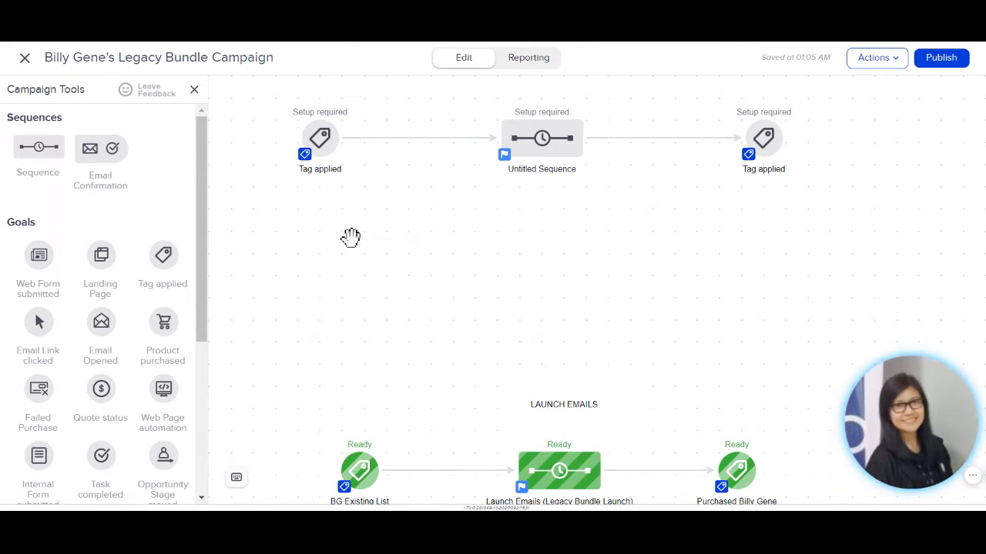
Rename the Tag applied goal that starts the new flow as BG Existing List
mouse_move(321, 181)
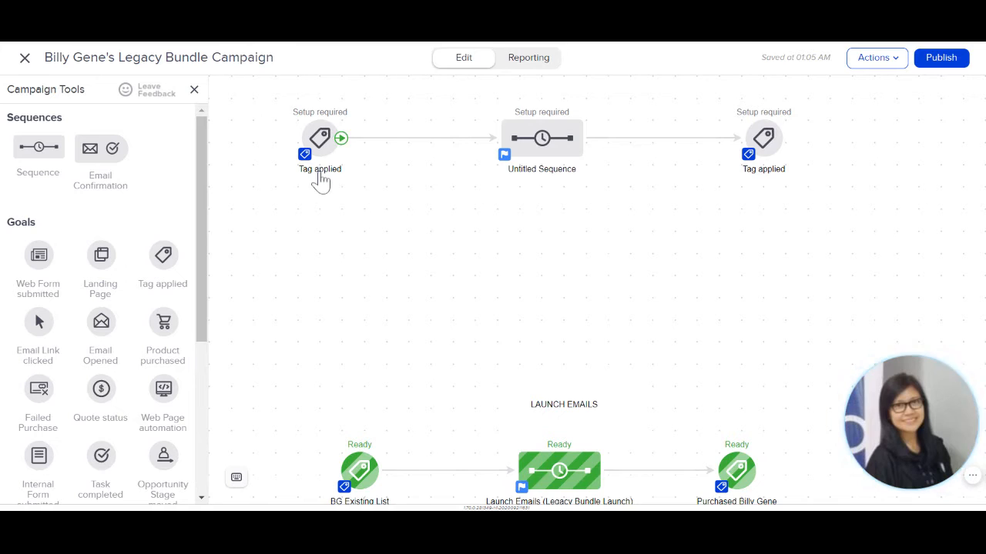
double_click(321, 171)
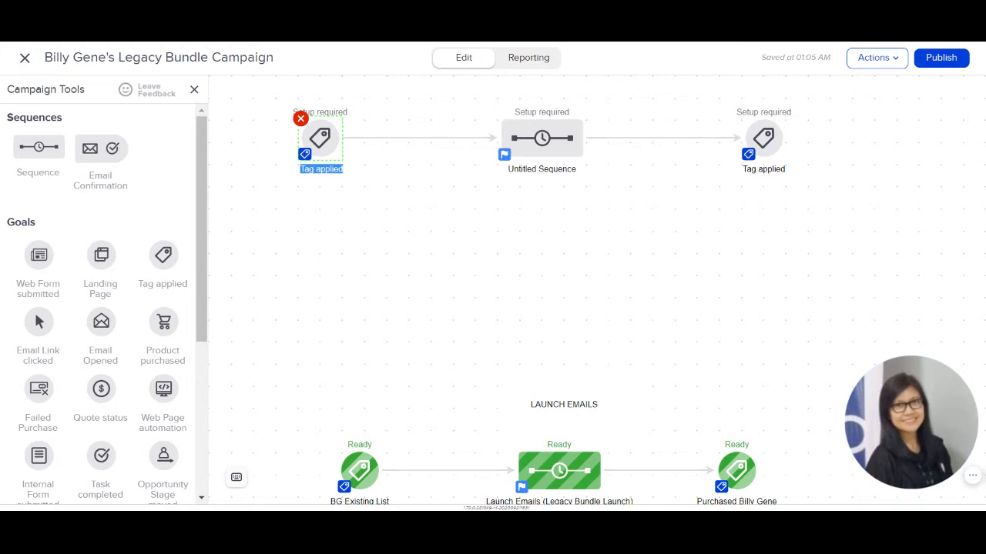
type("BG Ex")
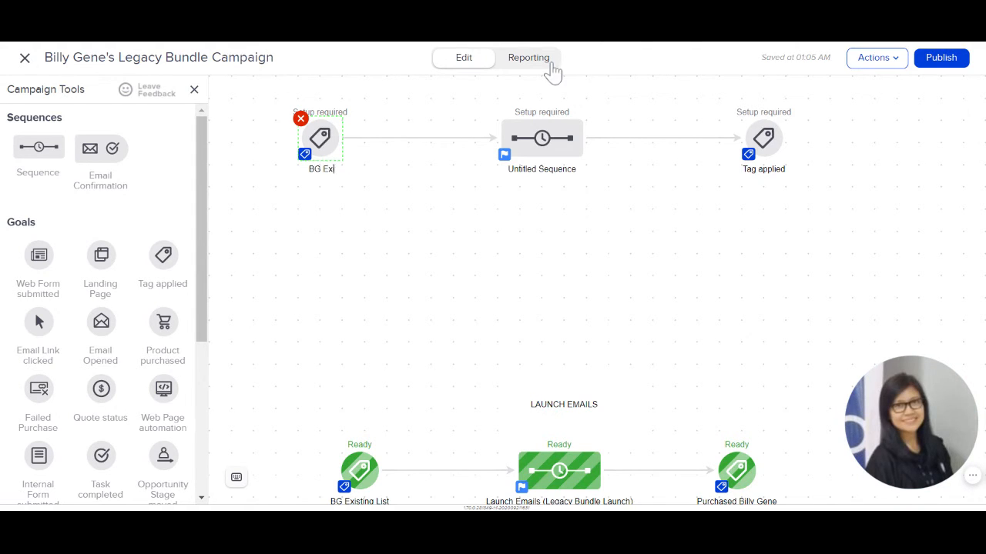
type("isting List")
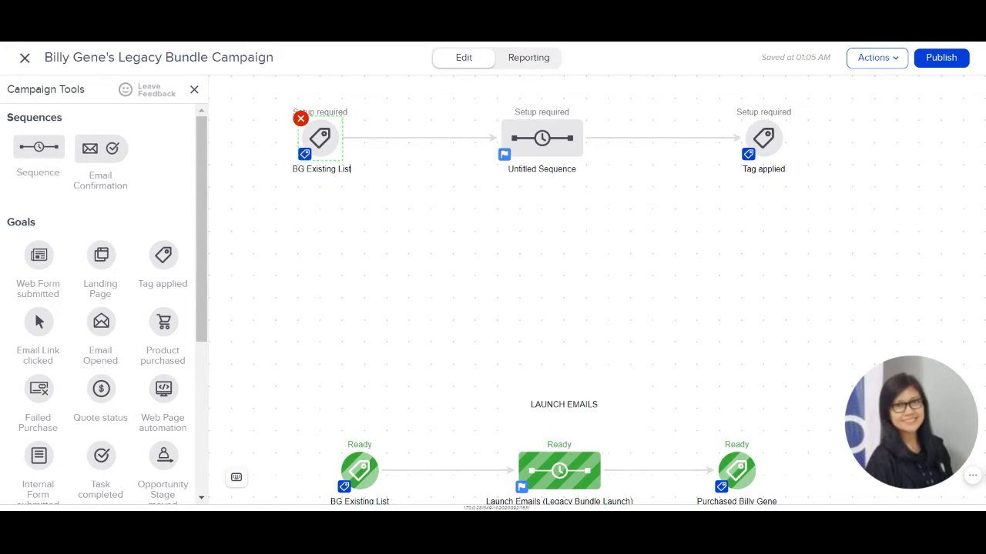
left_click(525, 243)
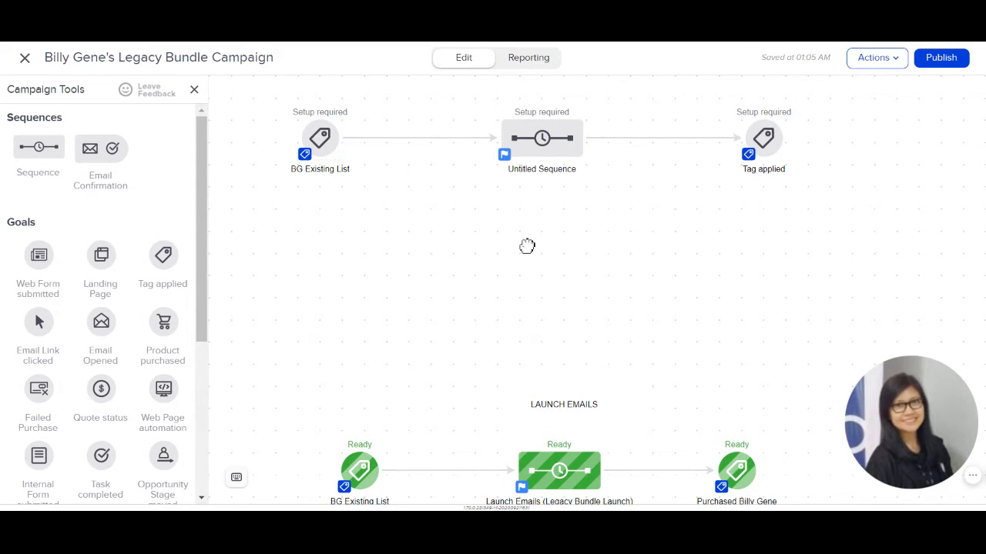
Rename the untitled sequence as Launch Emails (Legacy Bundle Launch)
left_click(536, 179)
key("BackSpace")
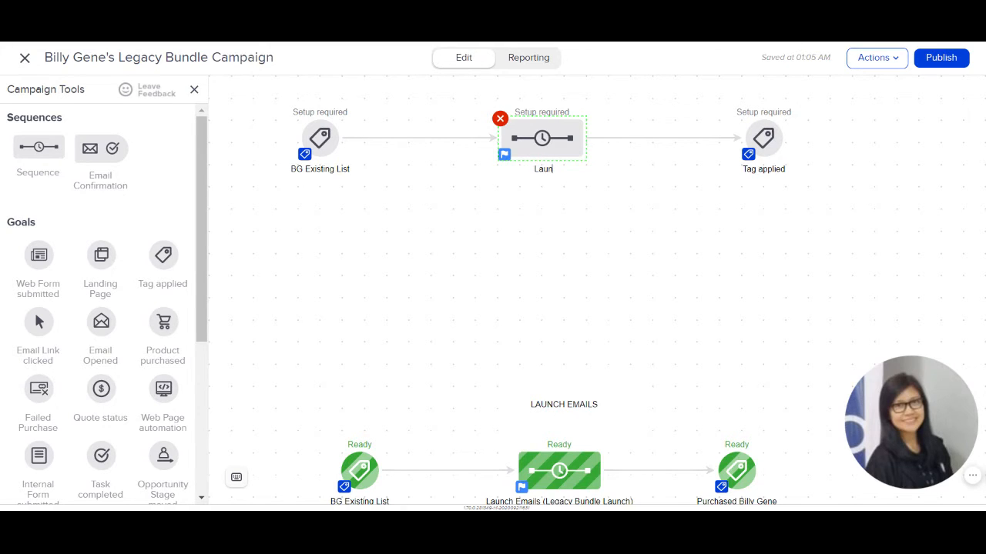
type("Launch Emails (Legacy Bundle")
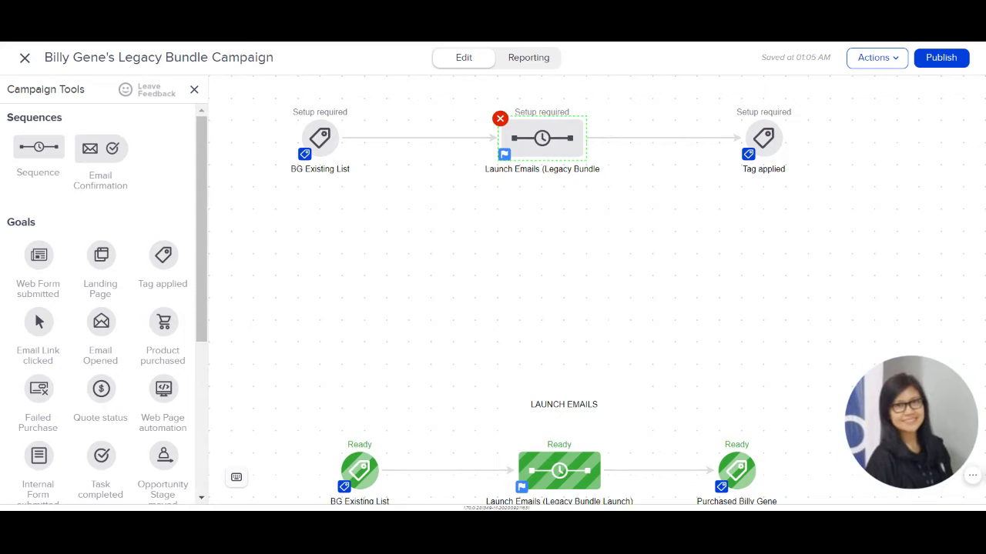
type(" Launch")
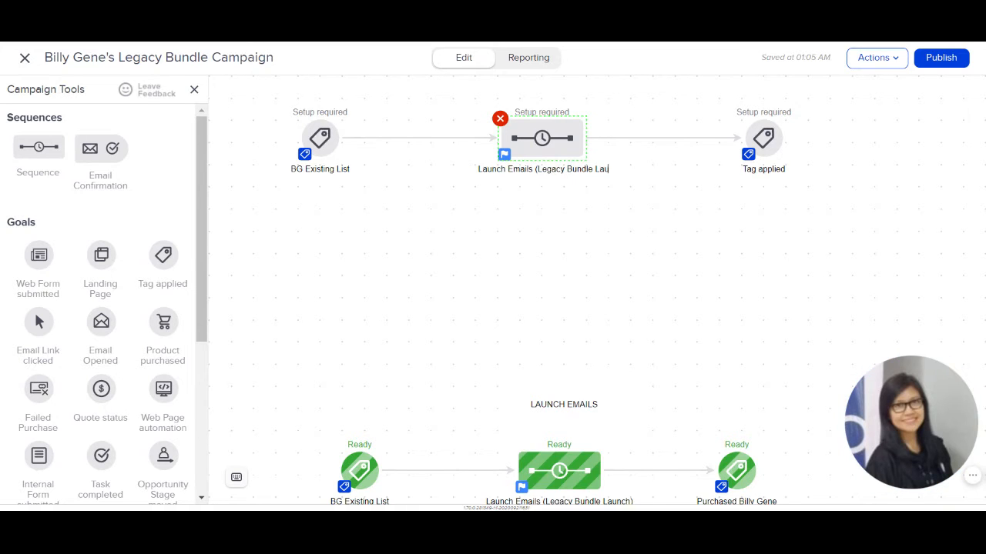
type(")")
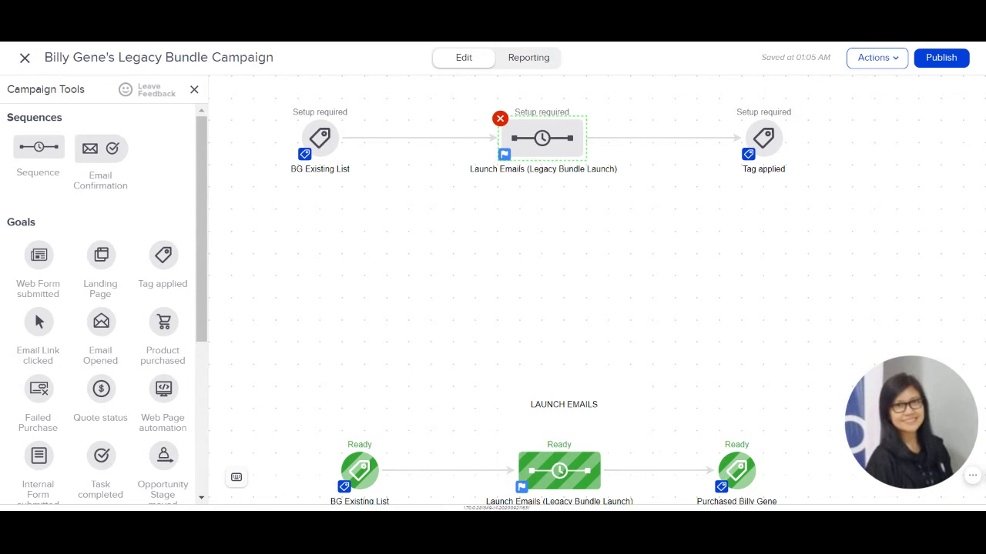
left_click(691, 234)
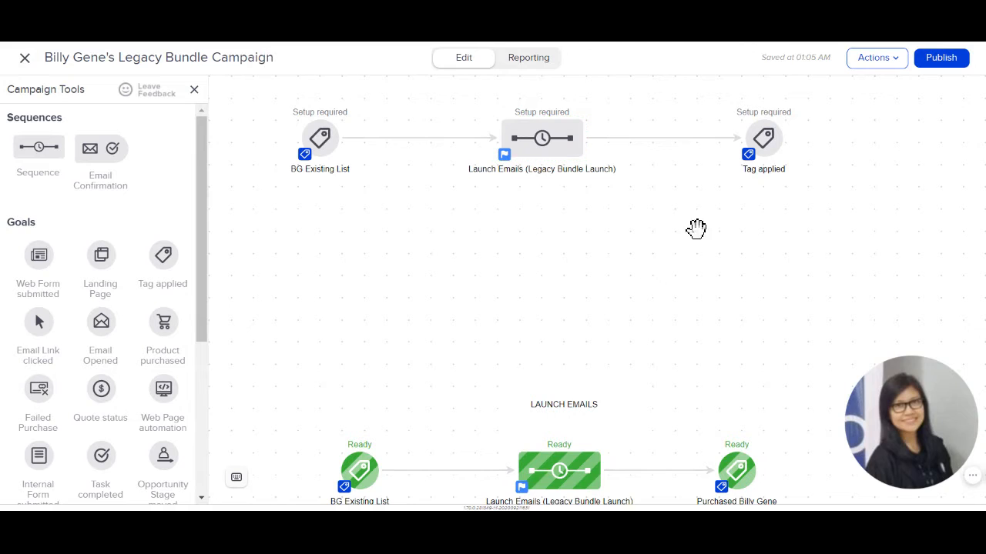
Rename the Tag applied goal that ends the new flow as Purchased Billy Gene
left_click(770, 173)
type("Purc")
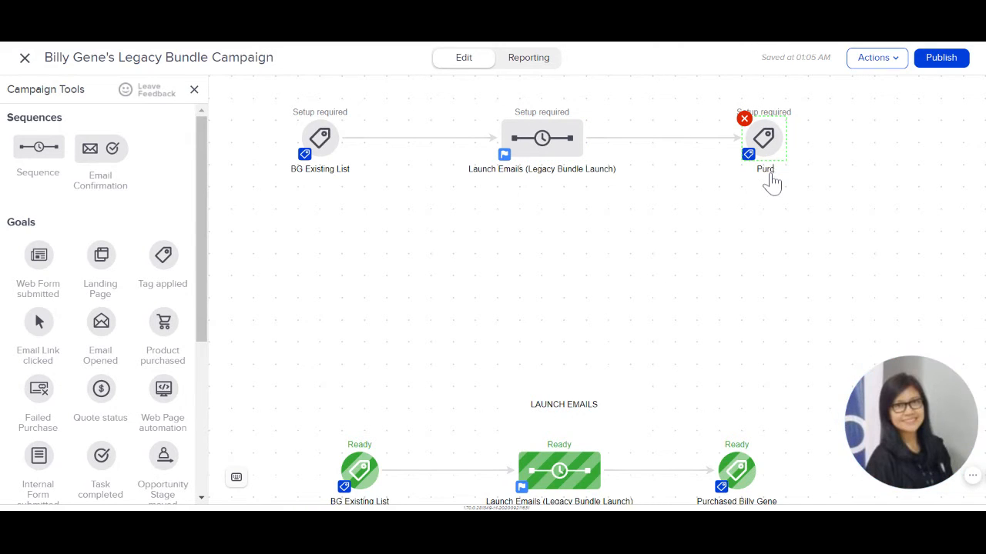
type("hased Legacy")
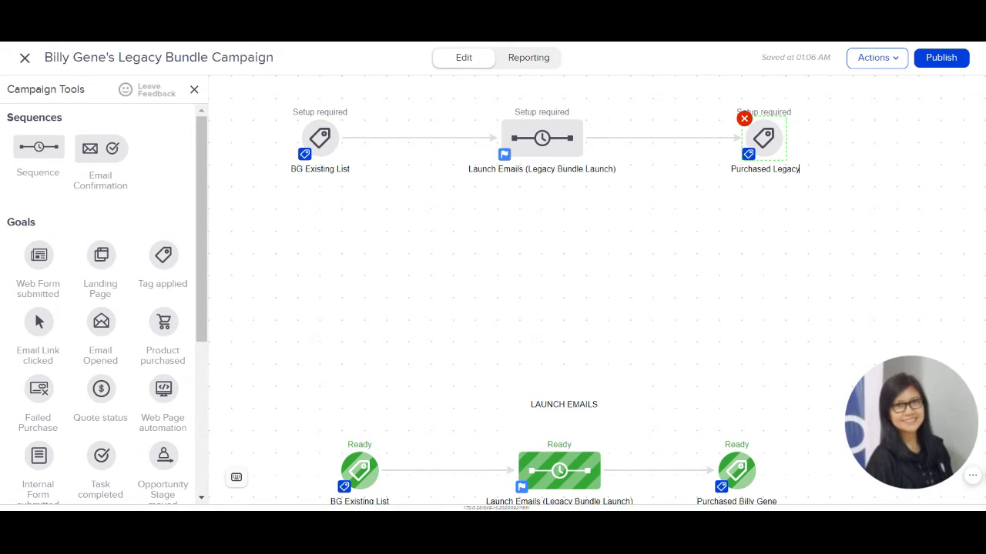
type(" Bundle")
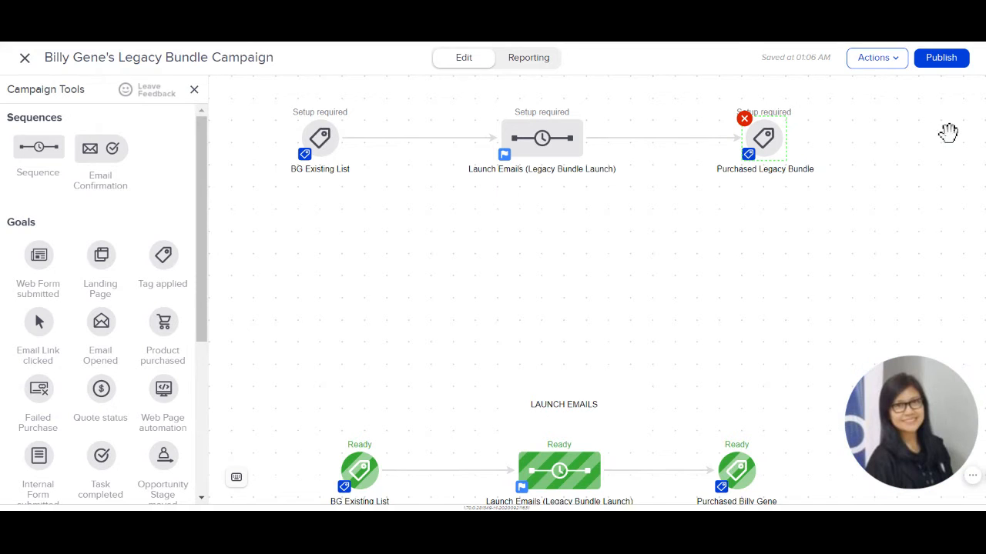
key("BackSpace")
key("BackSpace")
key("BackSpace")
key("BackSpace")
key("BackSpace")
key("BackSpace")
key("BackSpace")
key("BackSpace")
key("BackSpace")
key("BackSpace")
key("BackSpace")
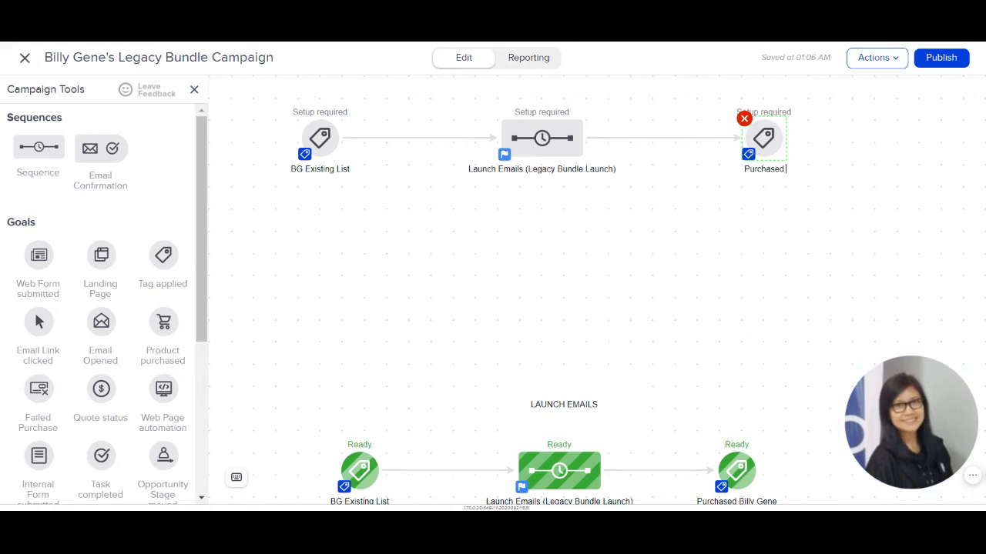
type("Gene")
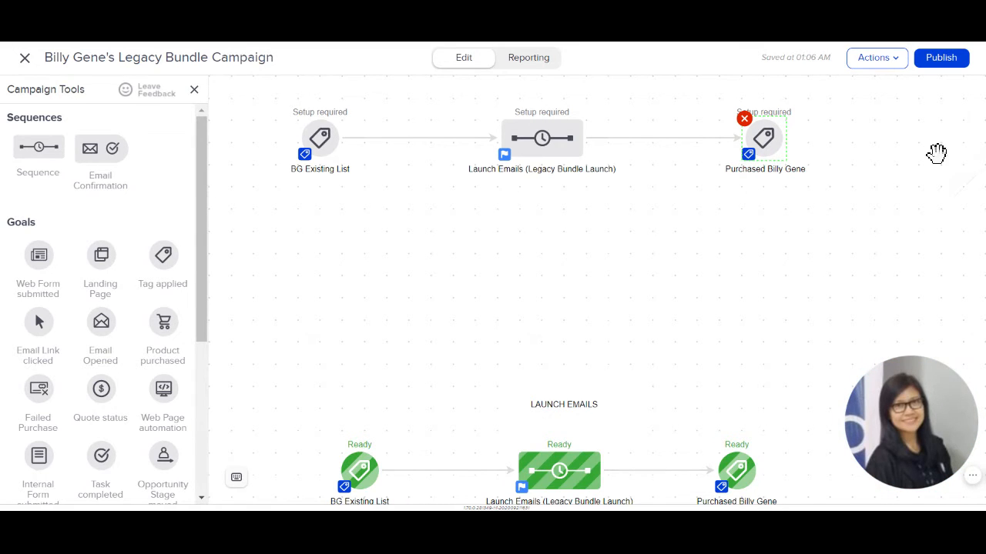
left_click(801, 226)
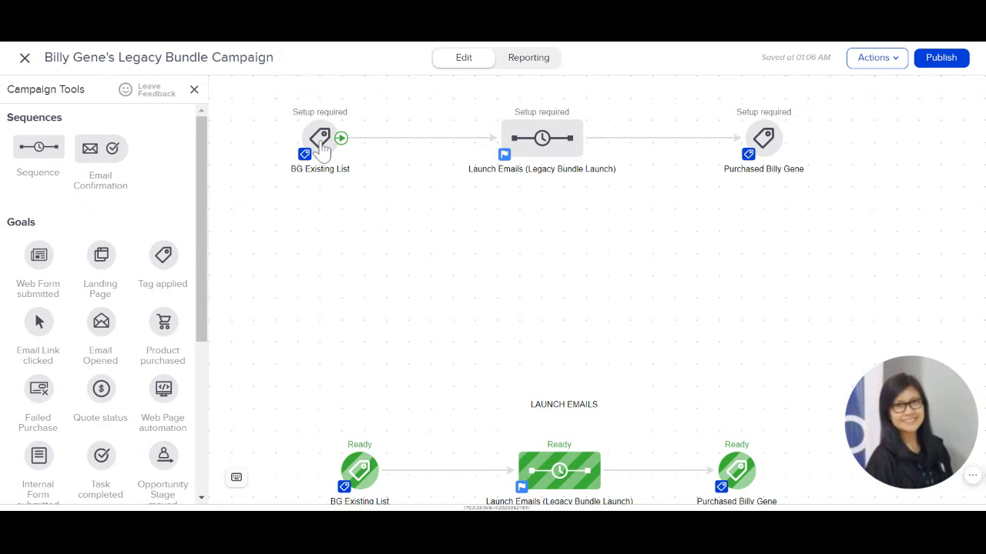
Configure the new flow's BG Existing List goal with the tag Funnels & Automation Academy -> BG Existing List (Legacy Bundle Launch) and save it
right_click(322, 146)
left_click(322, 150)
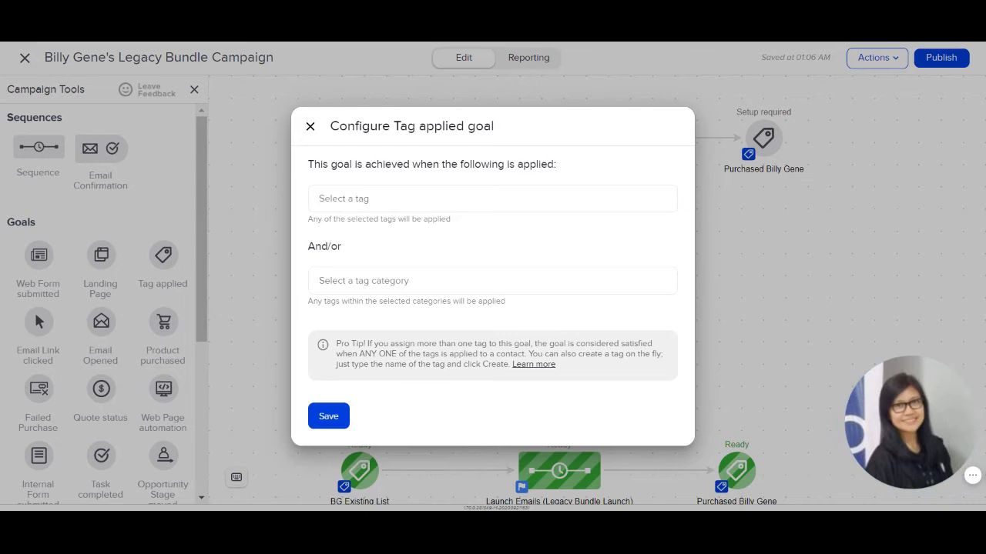
left_click(492, 199)
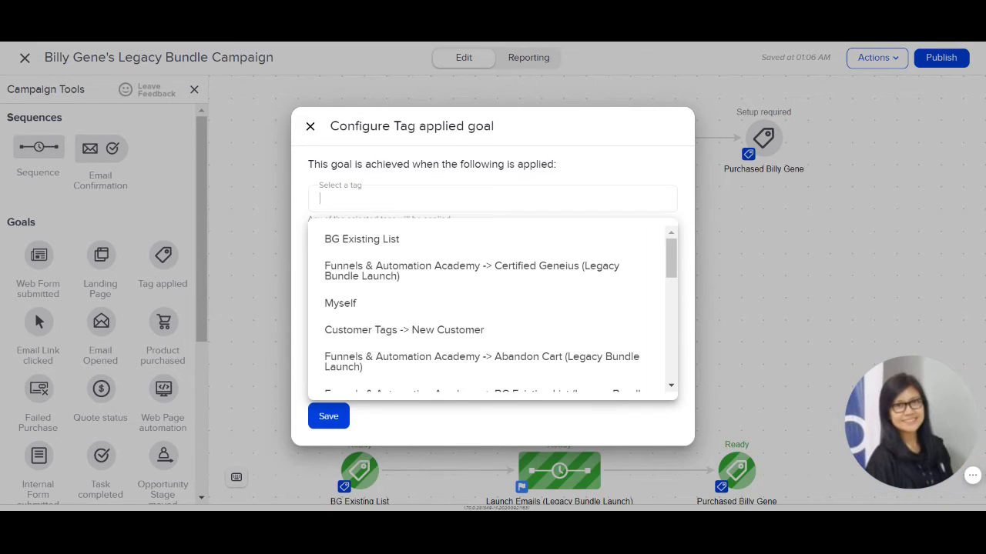
type("Bg")
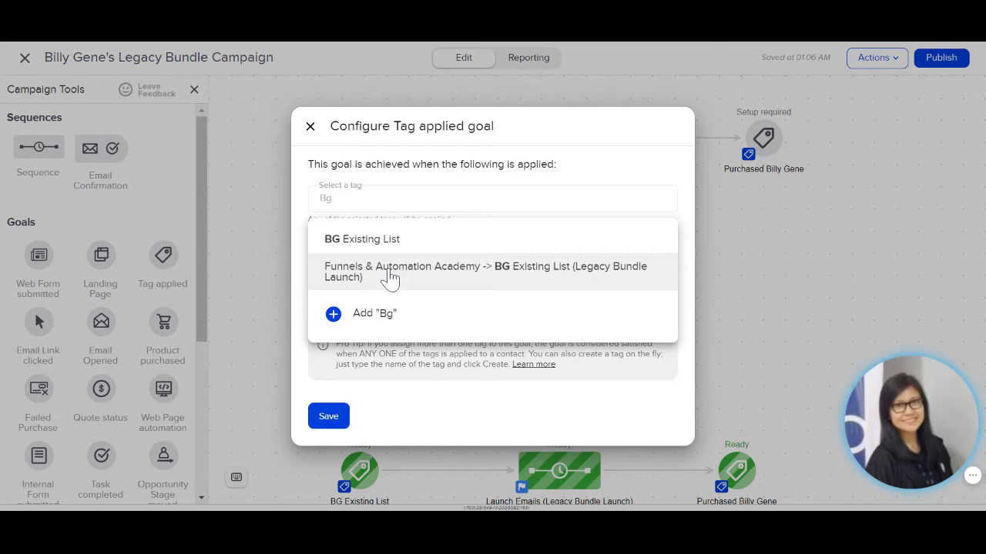
left_click(434, 287)
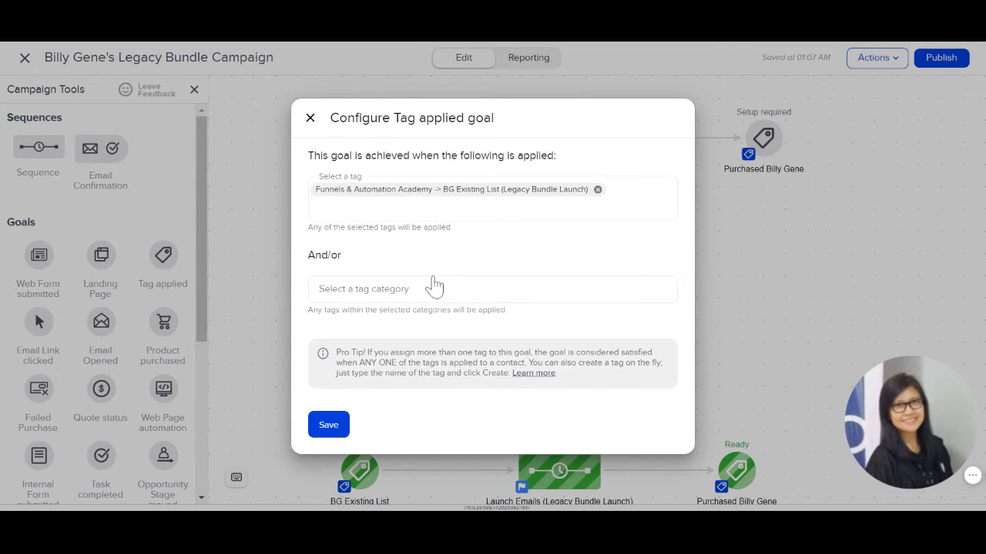
left_click(333, 431)
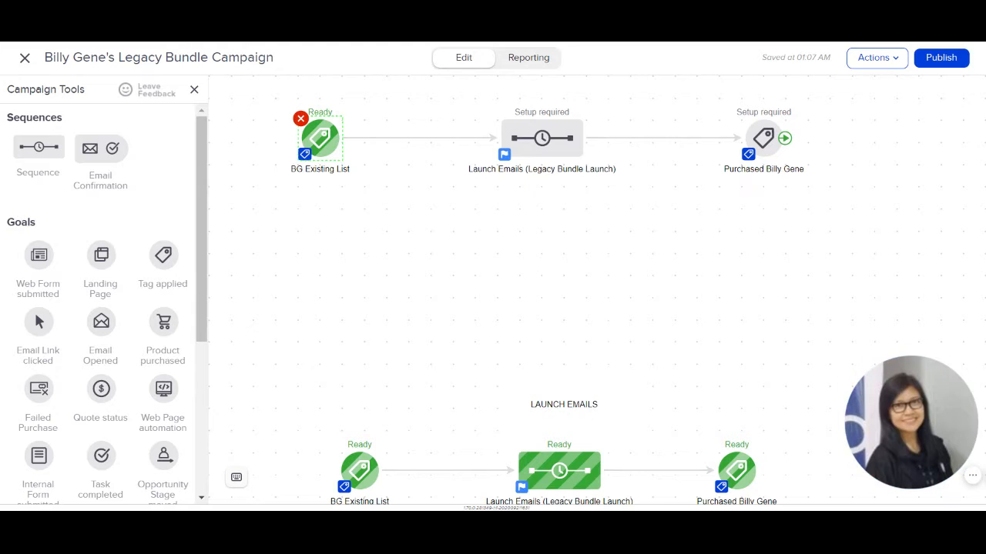
Configure the new flow's Purchased Billy Gene goal with the tag Funnels & Automation Academy -> Purchased Legacy Bundle (Legacy Bundle Launch) and save it
left_click(765, 142)
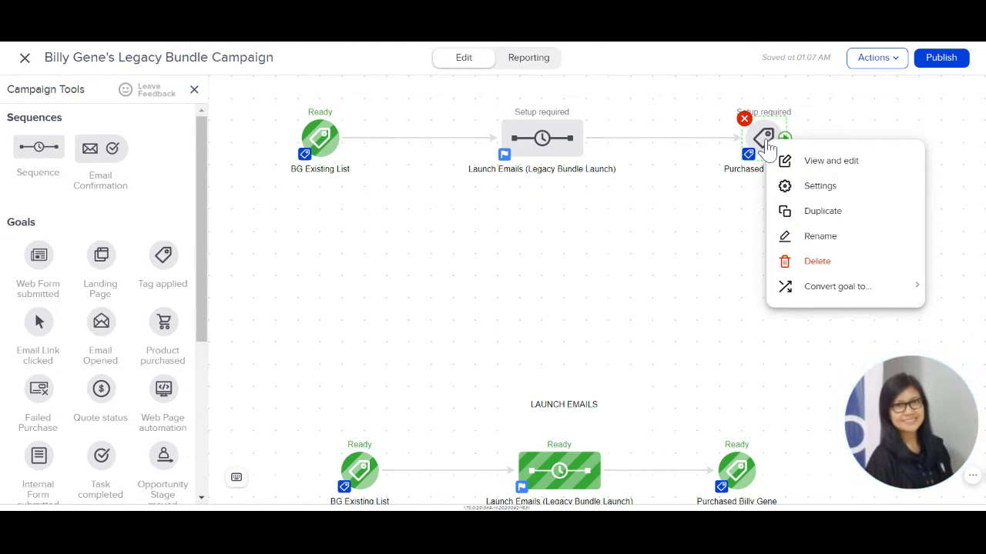
left_click(824, 170)
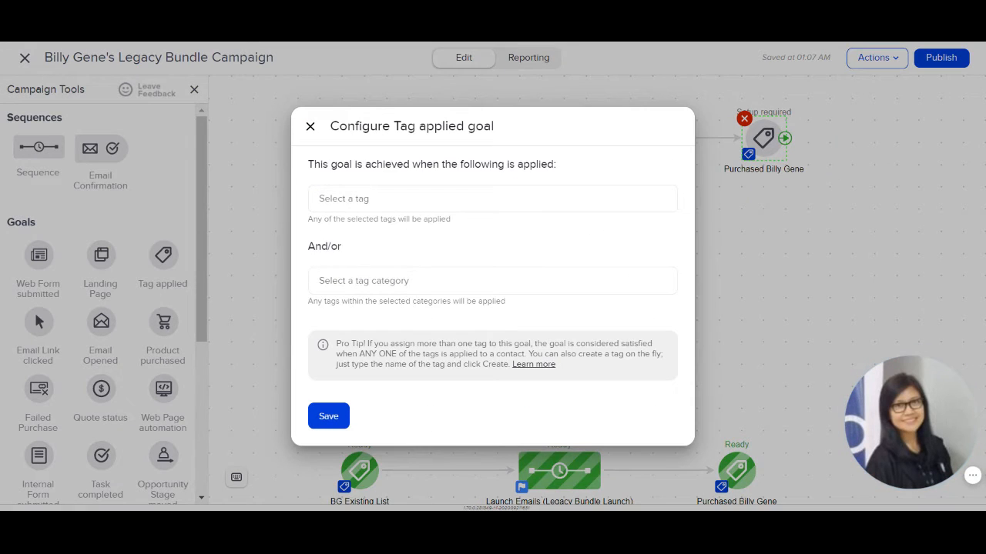
left_click(493, 198)
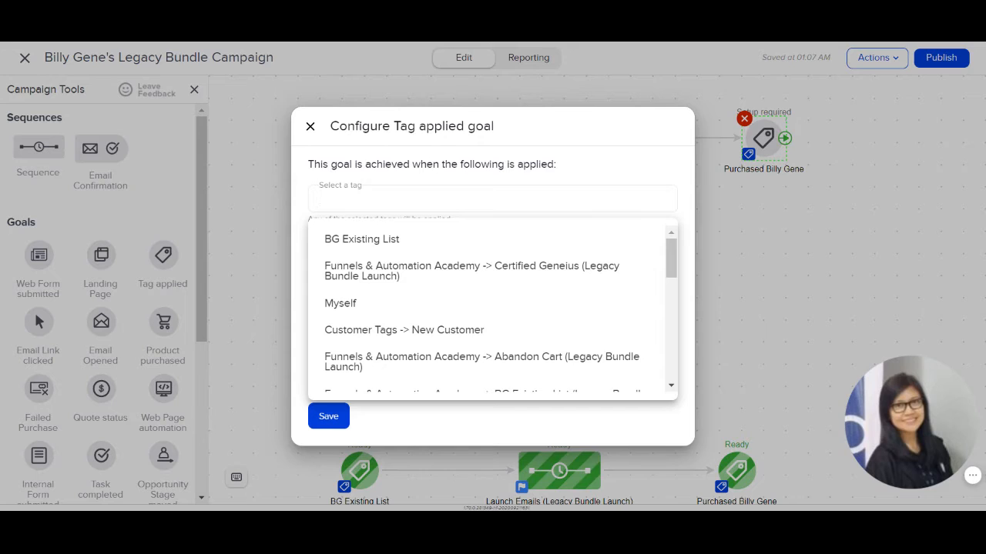
type("Purcha")
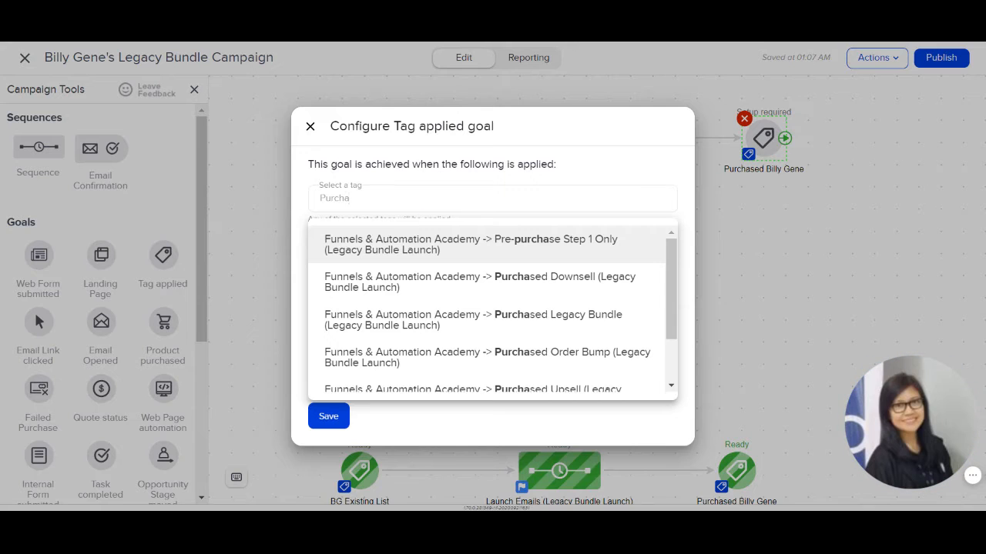
left_click(470, 329)
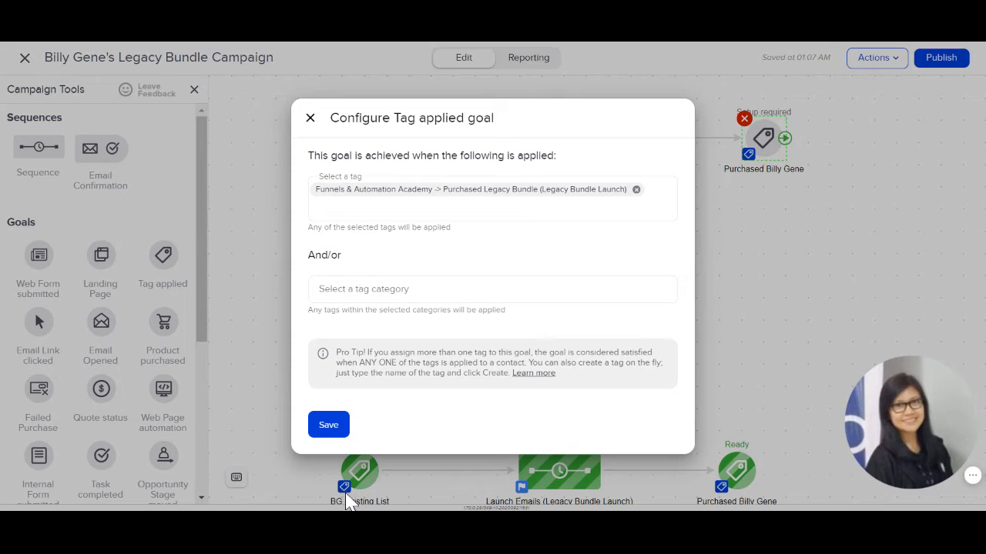
left_click(326, 430)
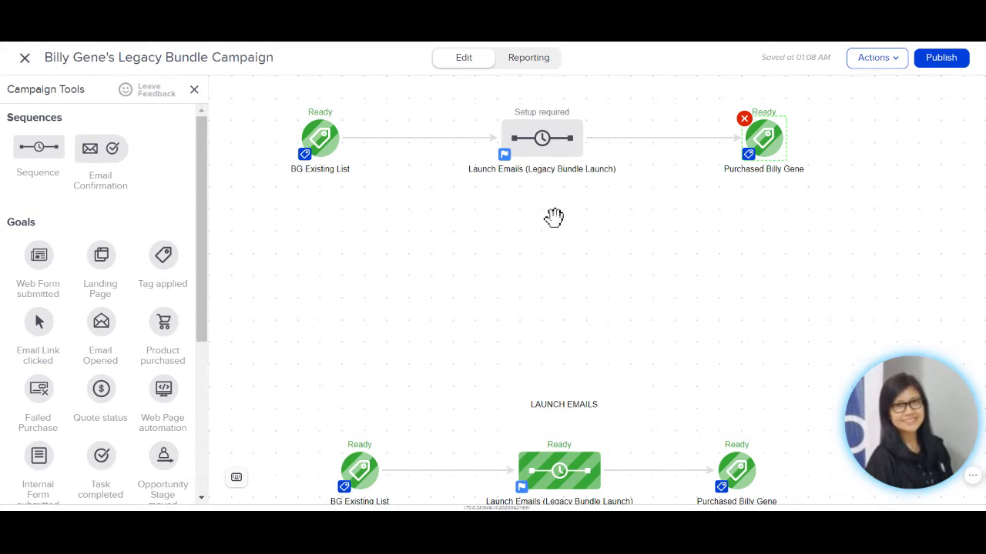
Save the new launch email sequence's setting as Stops immediately when a goal is achieved, and open the sequence for editing
left_click(504, 156)
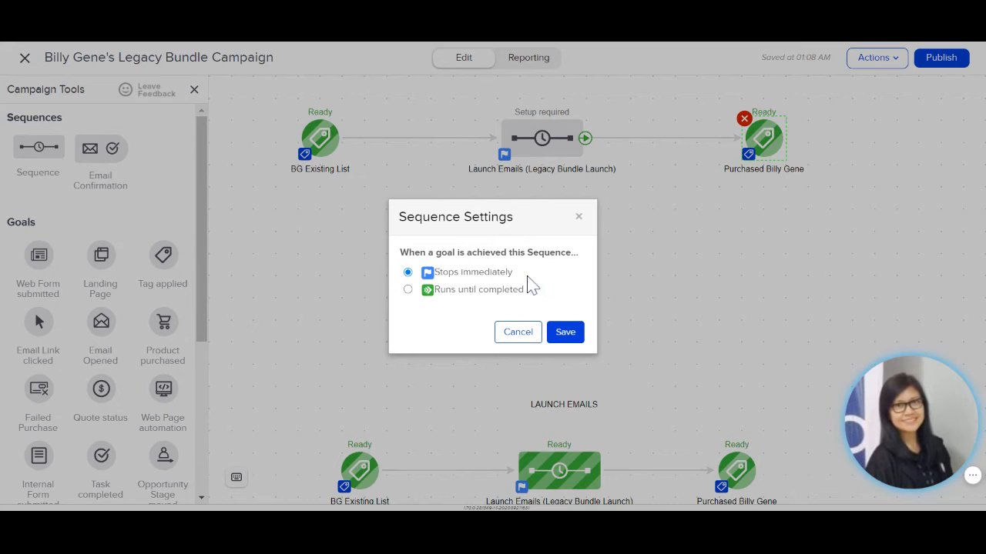
left_click(572, 333)
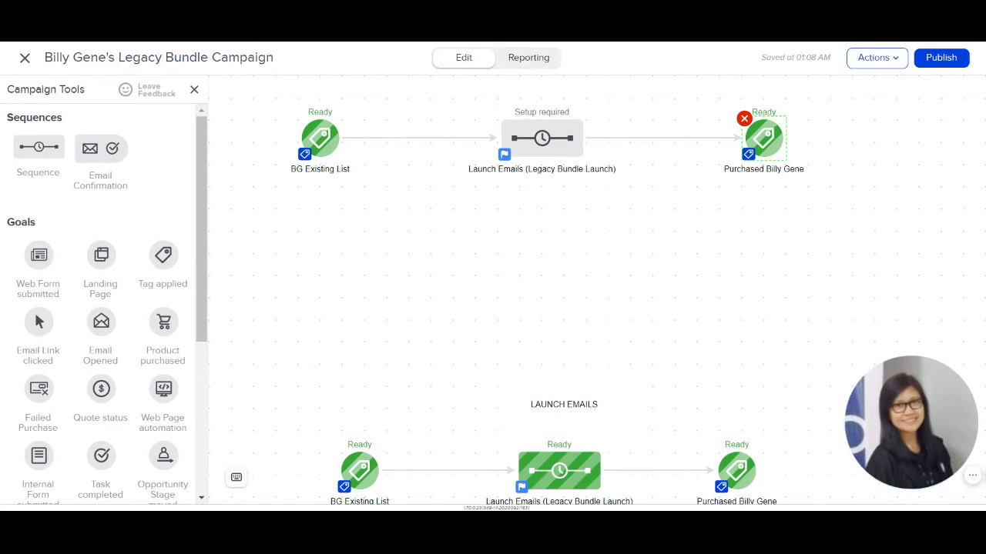
double_click(543, 150)
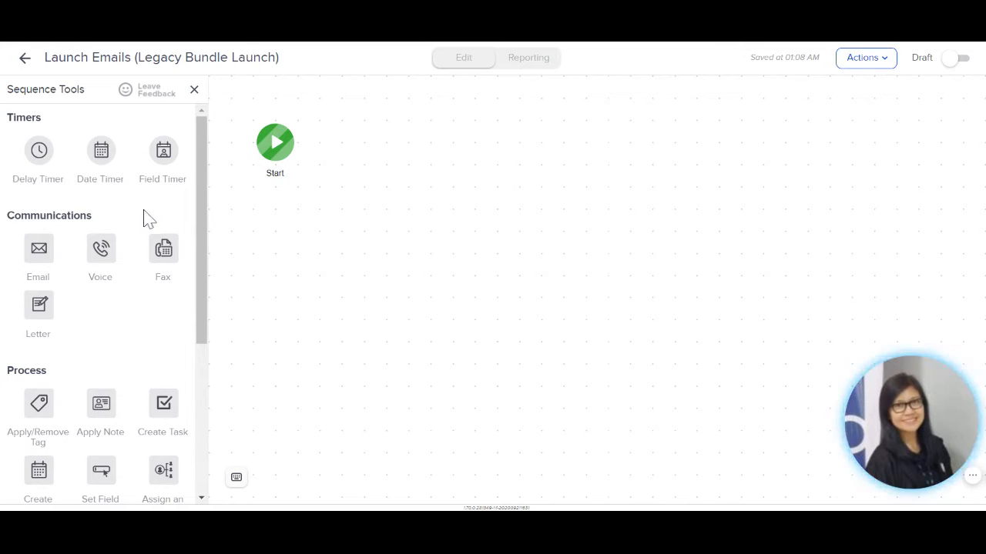
Add a Delay Timer after Start and an Email after the timer, connected in one line
scroll(183, 236, "down", 3)
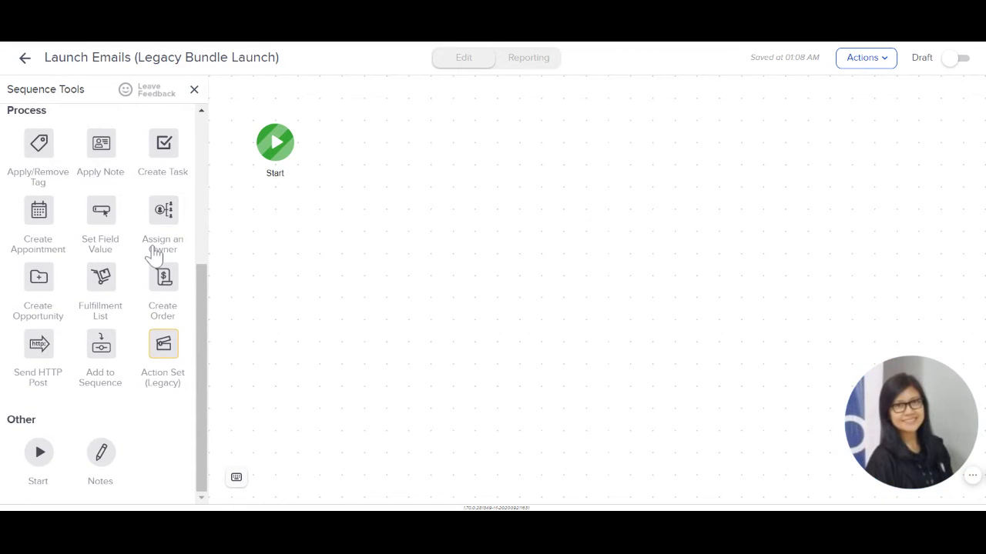
scroll(154, 254, "up", 3)
scroll(154, 252, "up", 1)
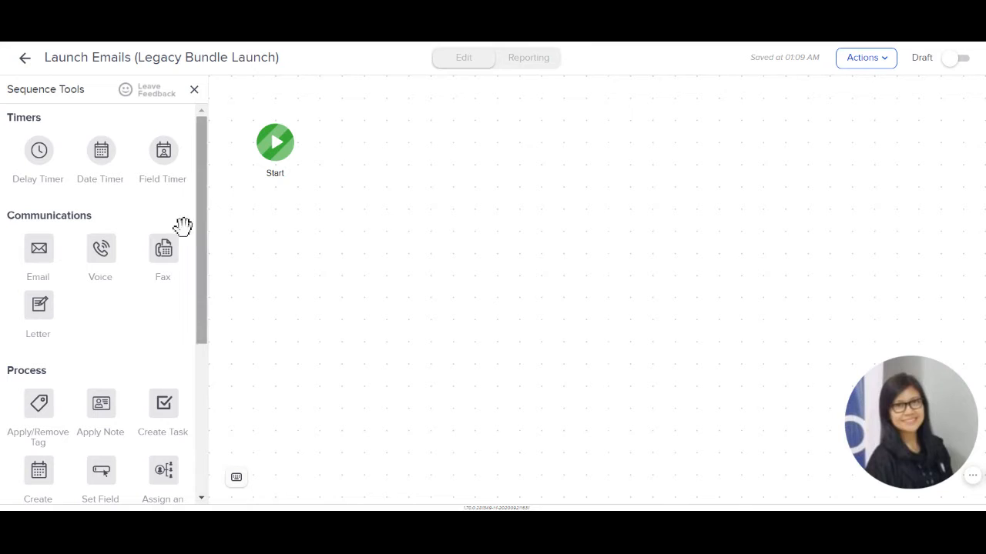
left_click_drag(35, 153, 378, 135)
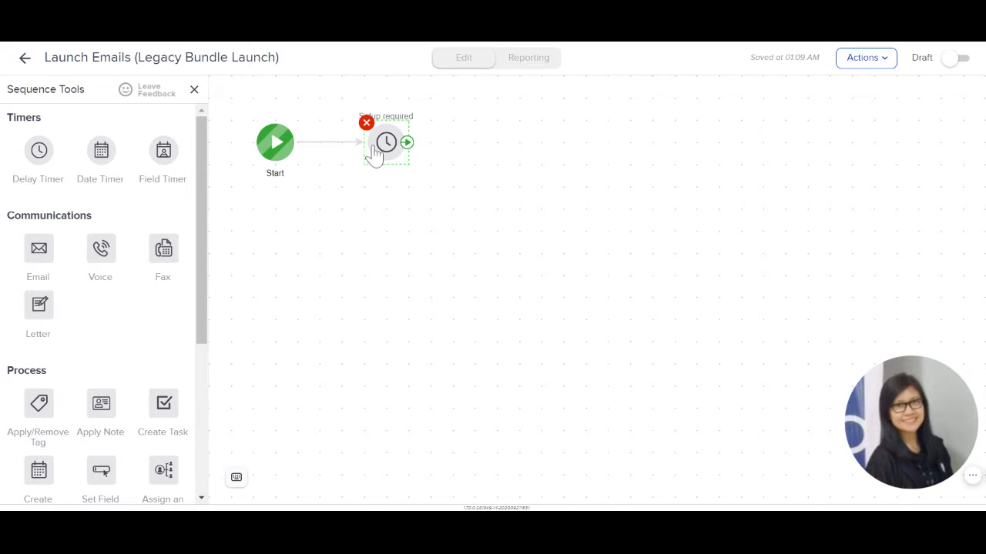
left_click_drag(42, 253, 490, 137)
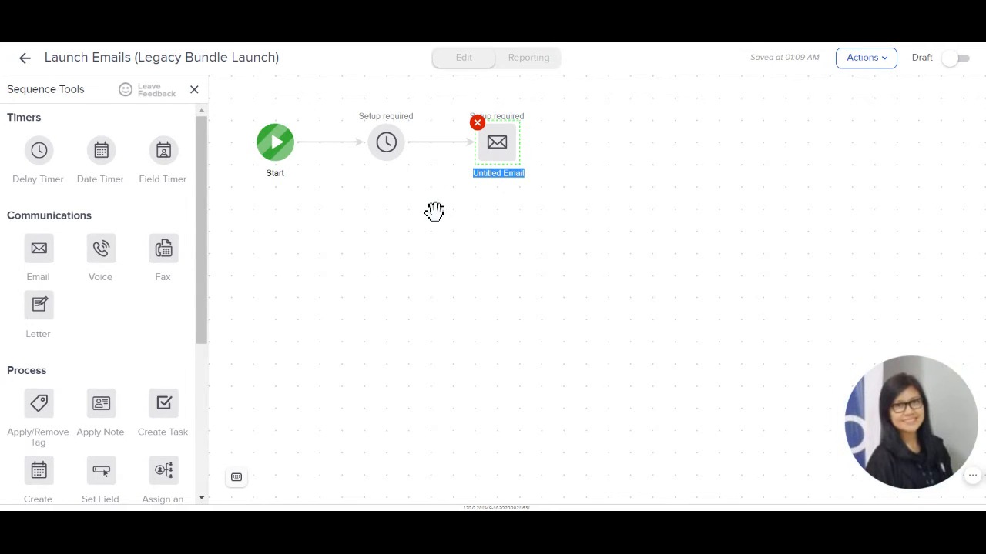
Delete the connection between the delay timer and the untitled email, and draw it again manually
left_click(434, 144)
left_click(458, 144)
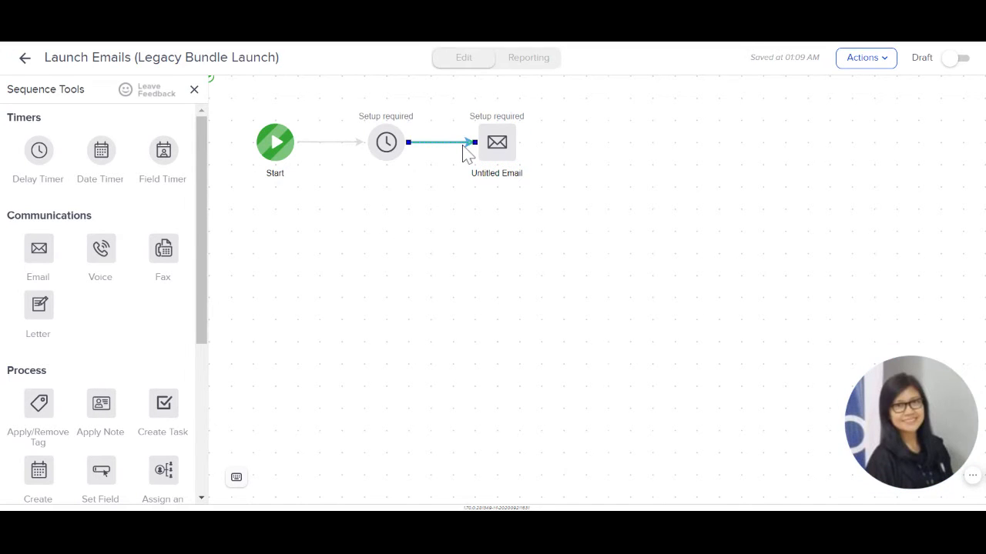
key("Delete")
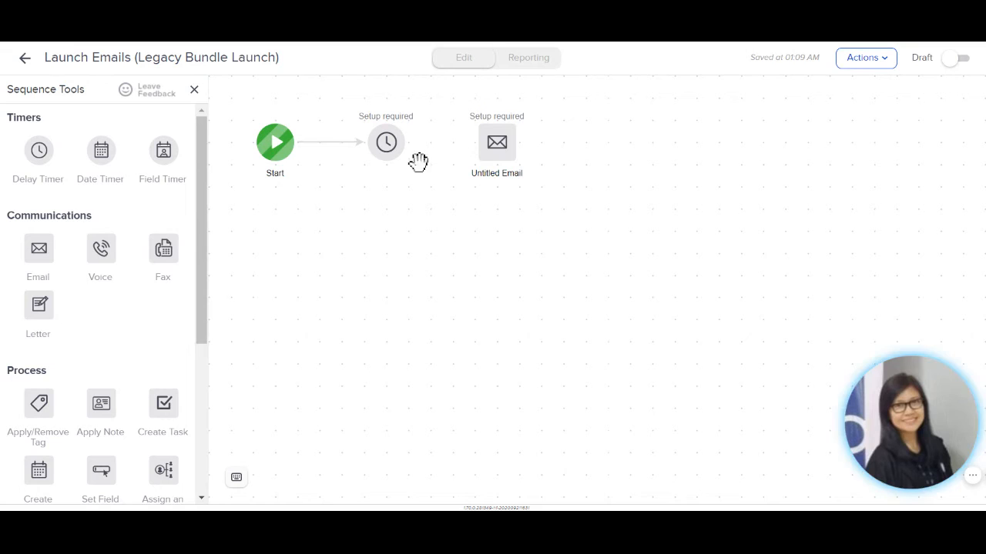
mouse_move(396, 161)
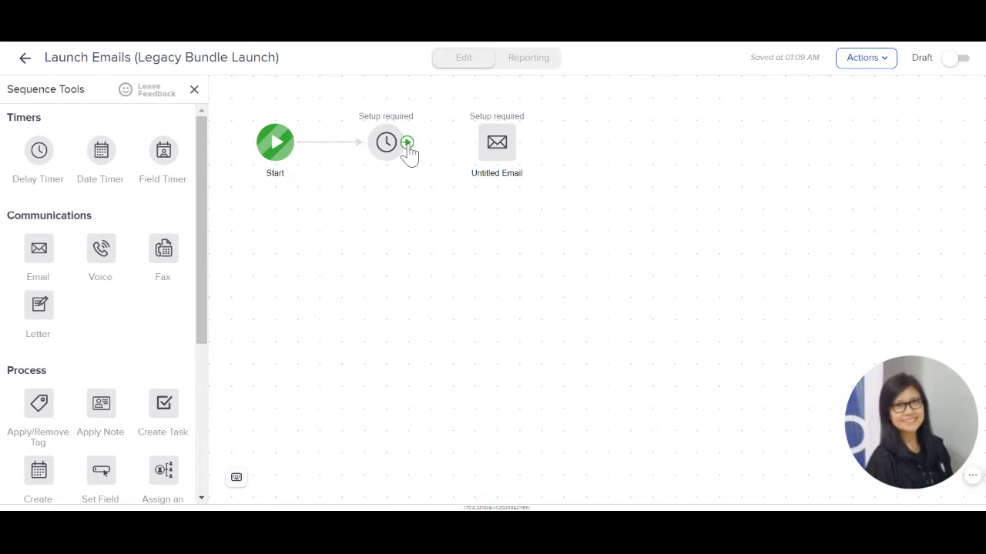
left_click_drag(407, 146, 478, 157)
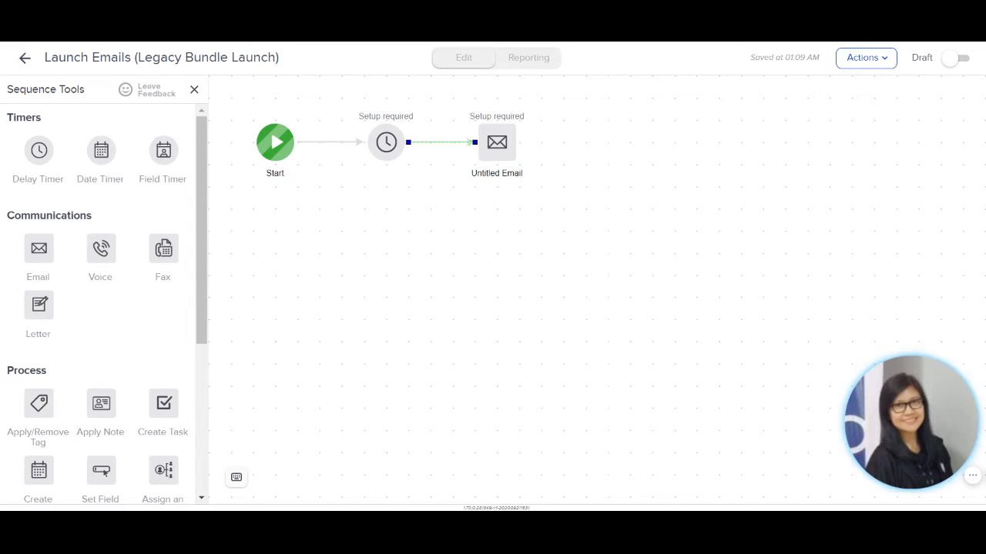
left_click(473, 269)
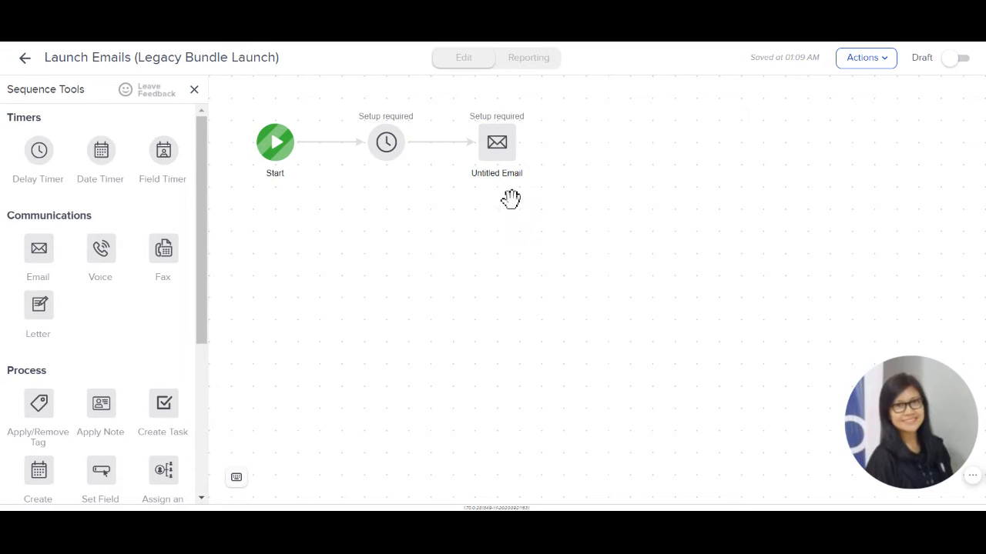
Rename the untitled email in the sequence as Email 1
double_click(496, 176)
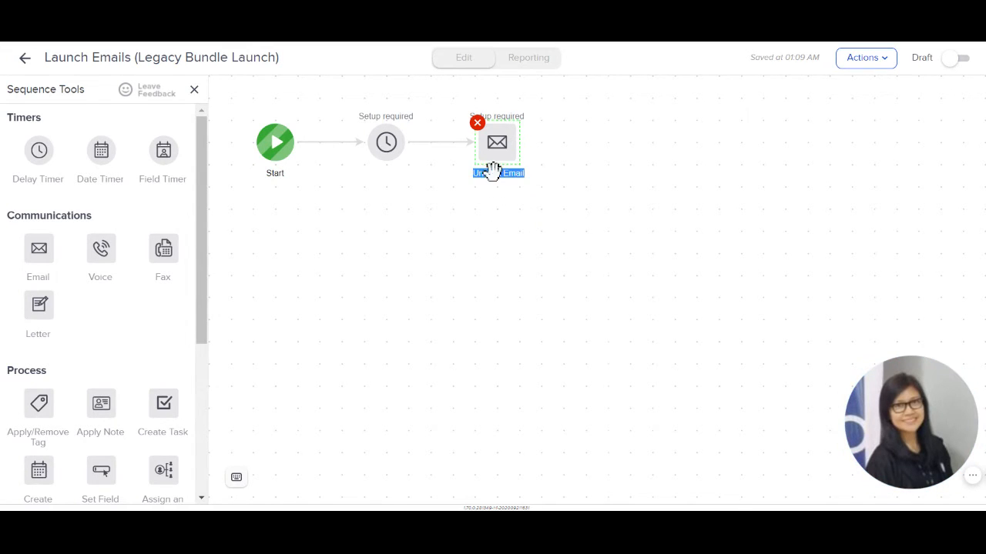
type("Email 1")
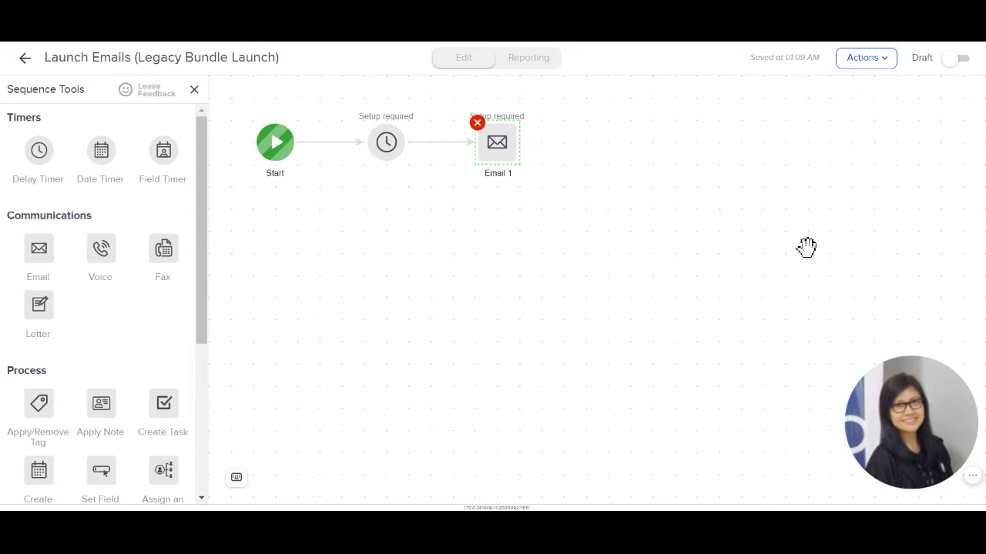
left_click(581, 298)
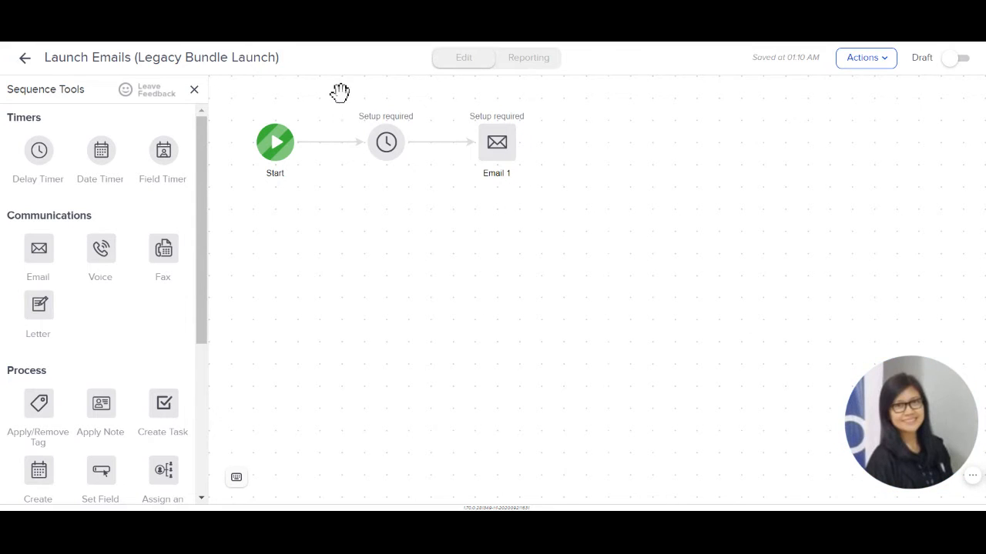
Duplicate the delay timer and Email 1 pair, place the copies in line after Email 1, and connect Email 1 to the copied timer
left_click_drag(339, 92, 546, 198)
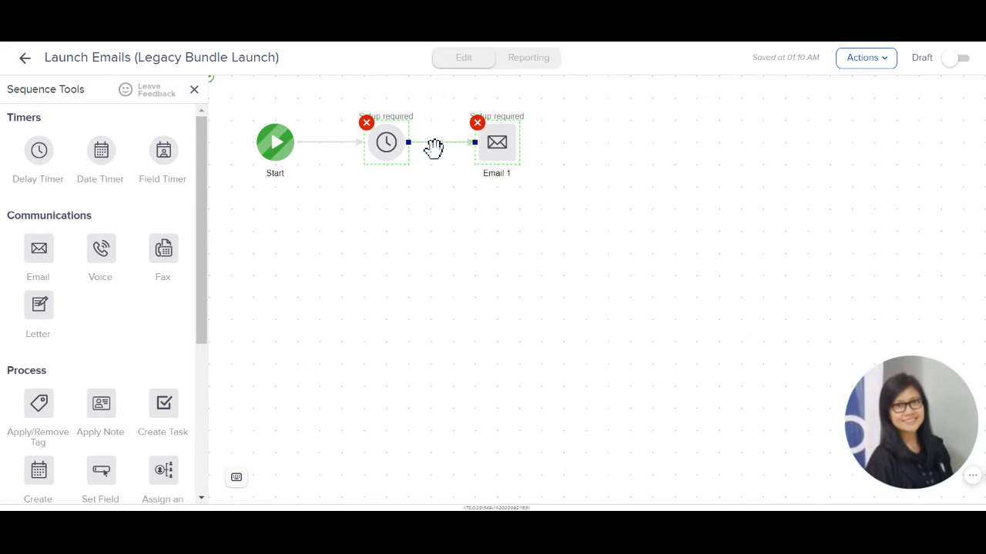
right_click(493, 158)
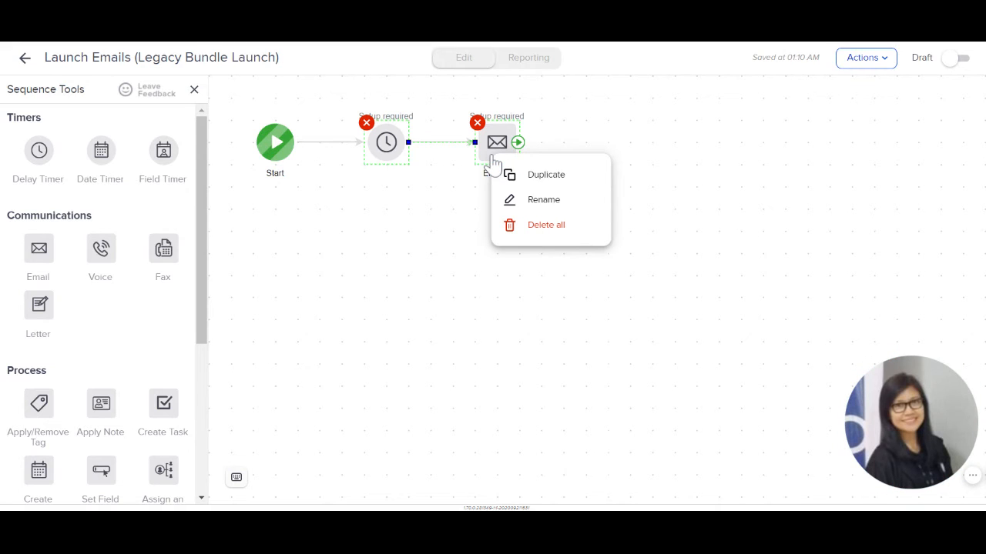
left_click(548, 177)
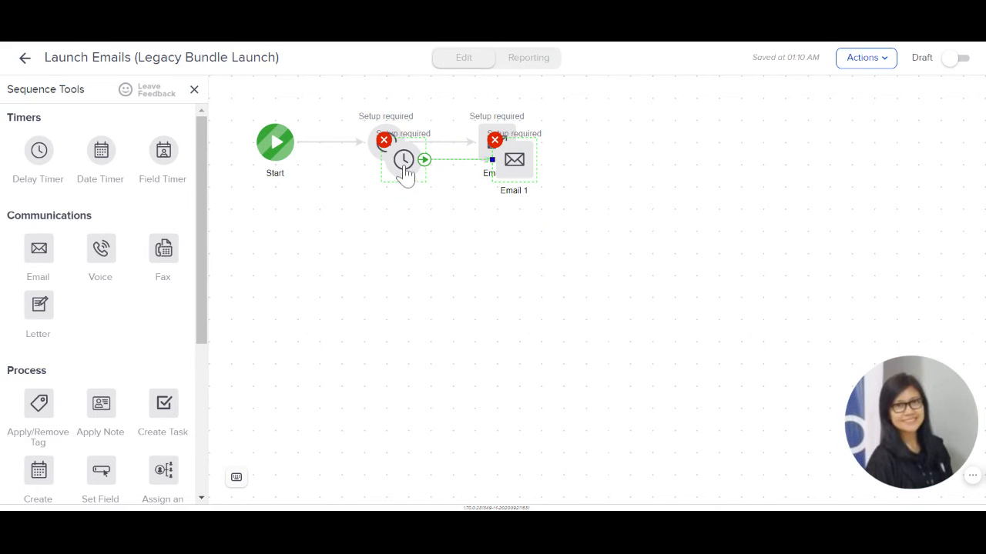
left_click_drag(404, 173, 609, 148)
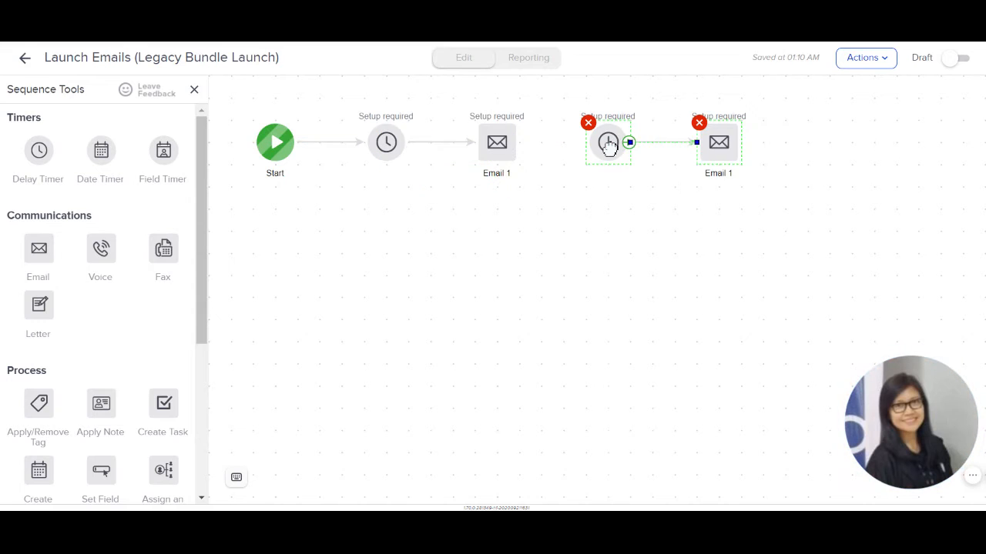
left_click(603, 214)
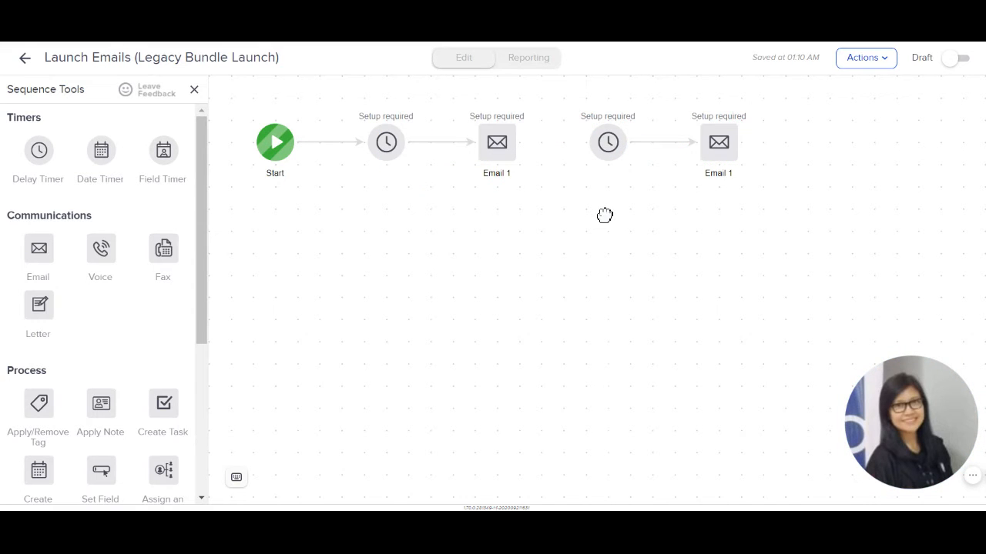
key("ctrl+minus")
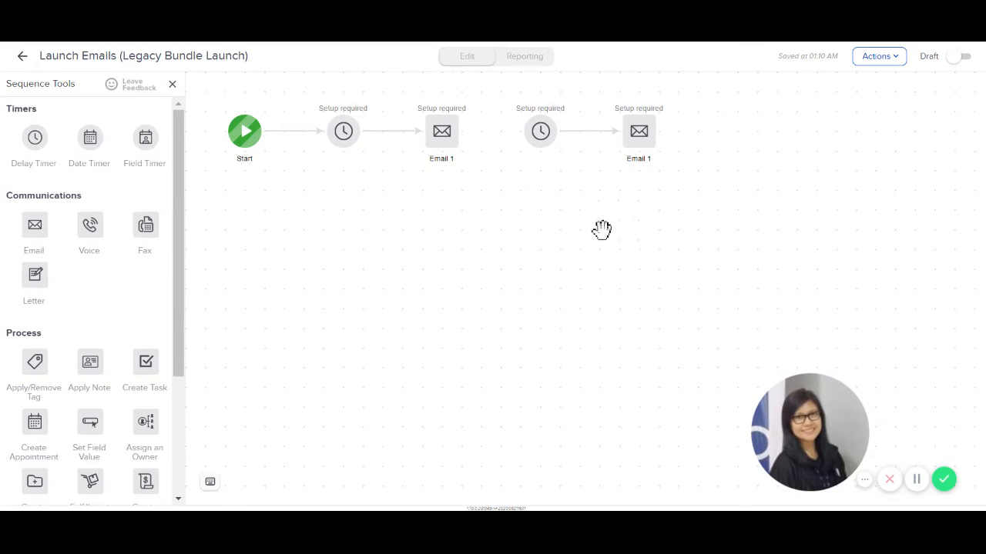
left_click_drag(461, 131, 525, 141)
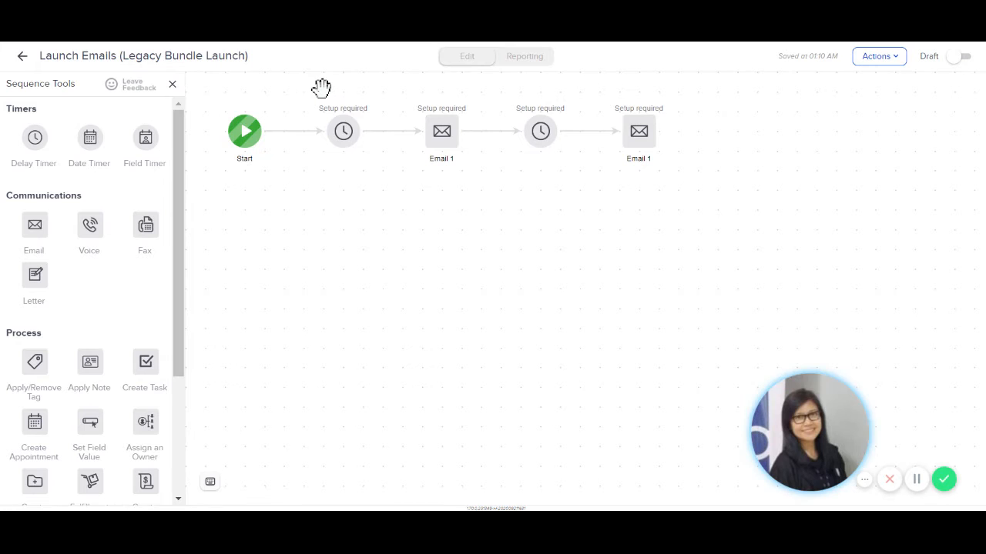
Duplicate the four connected timers and emails after Start, and place the copies as a second row directly below the originals
left_click_drag(303, 88, 683, 185)
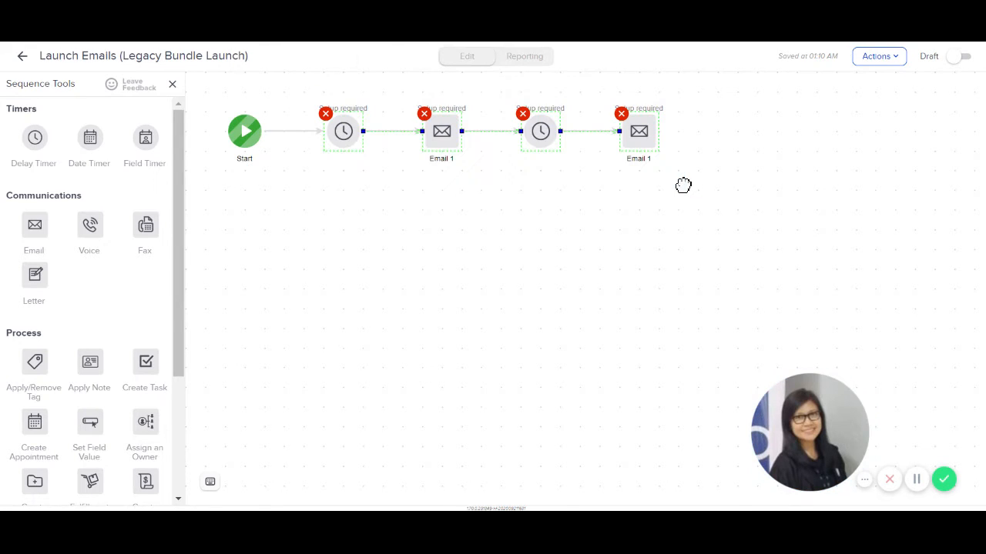
right_click(439, 148)
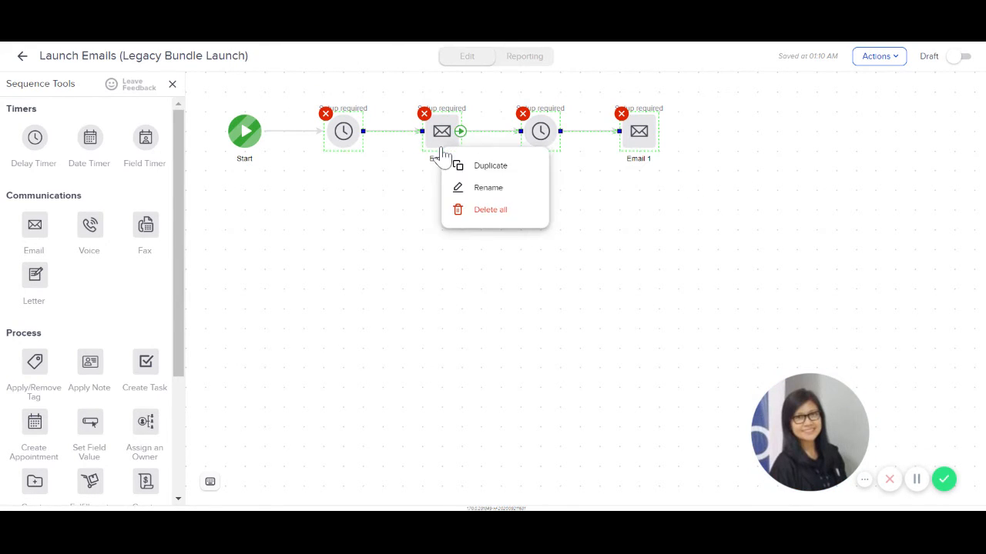
left_click(489, 166)
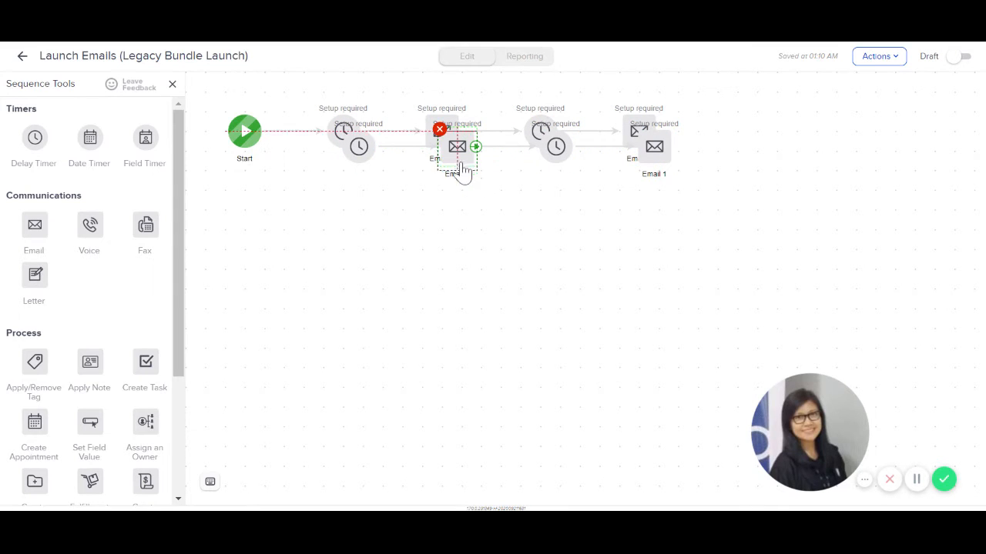
mouse_move(462, 171)
left_mouse_down()
mouse_move(458, 208)
mouse_move(465, 169)
left_mouse_up()
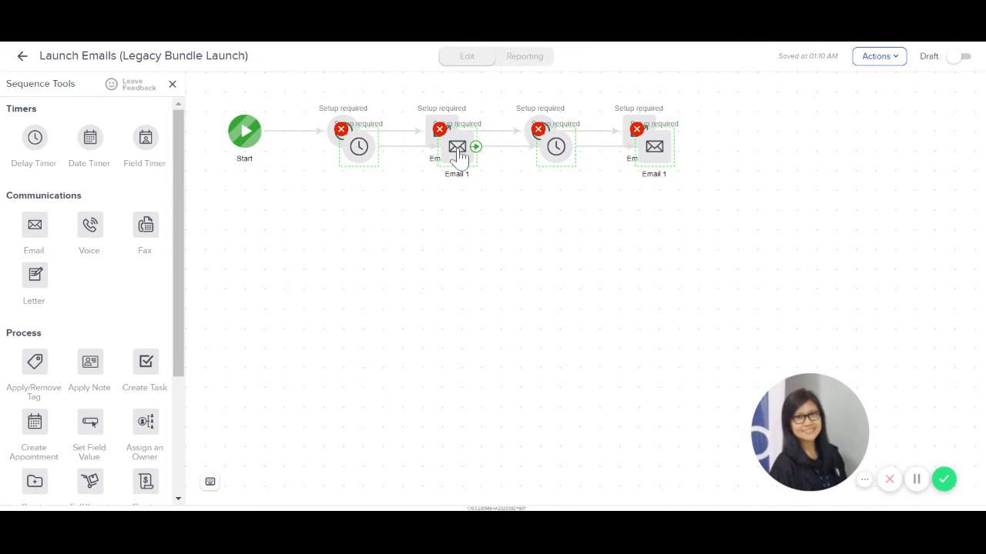
left_click_drag(457, 157, 440, 220)
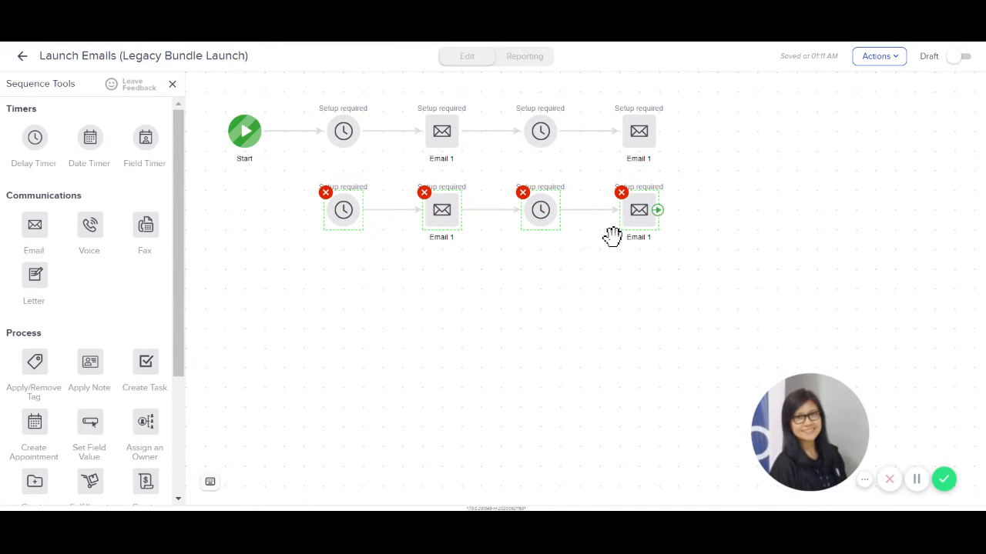
left_click(585, 315)
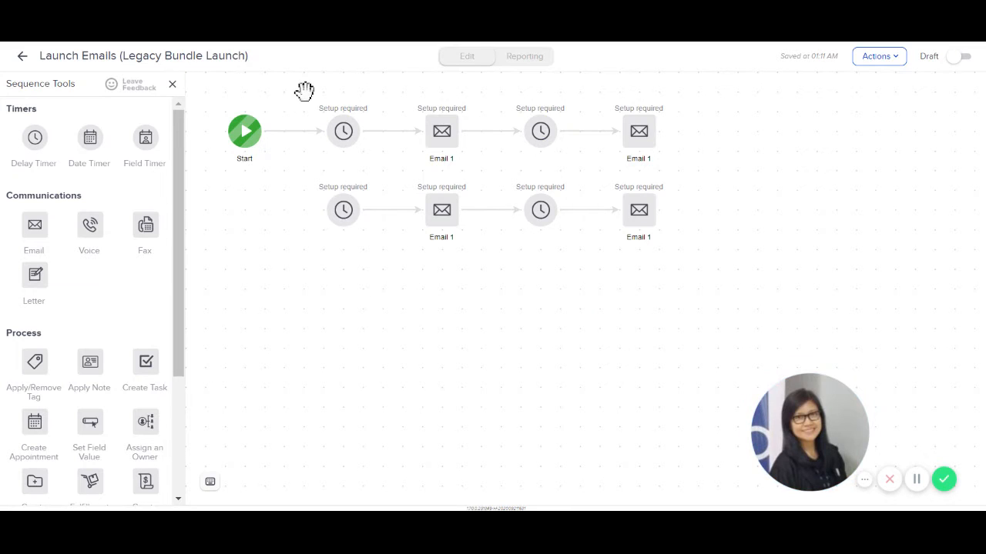
Duplicate both rows of timers and emails together, and place the copies below the second row
left_click_drag(301, 90, 684, 262)
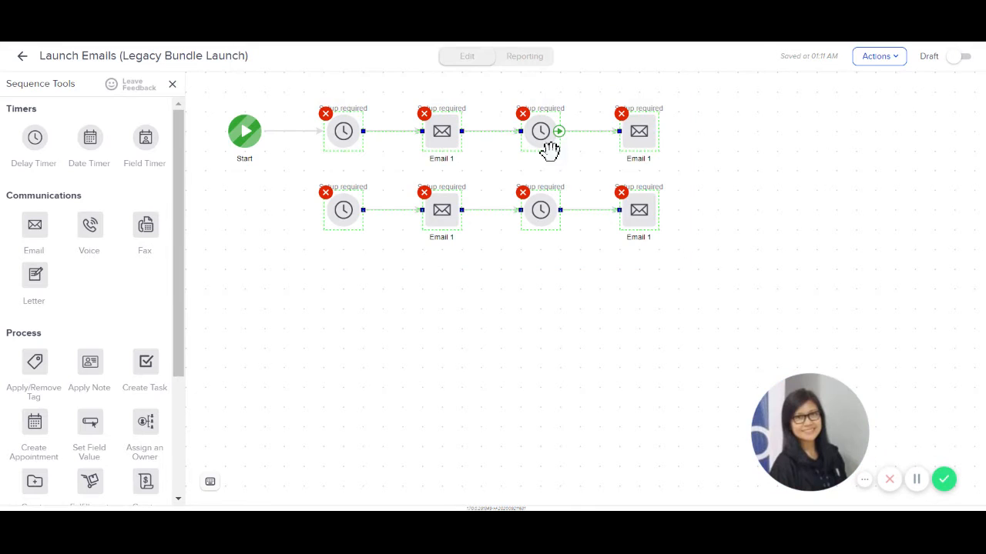
right_click(540, 228)
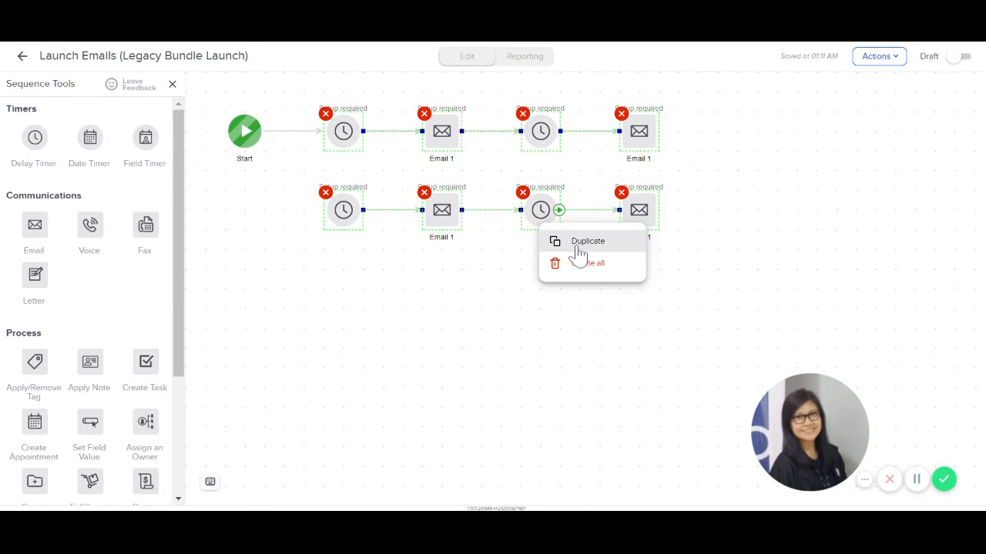
left_click(587, 242)
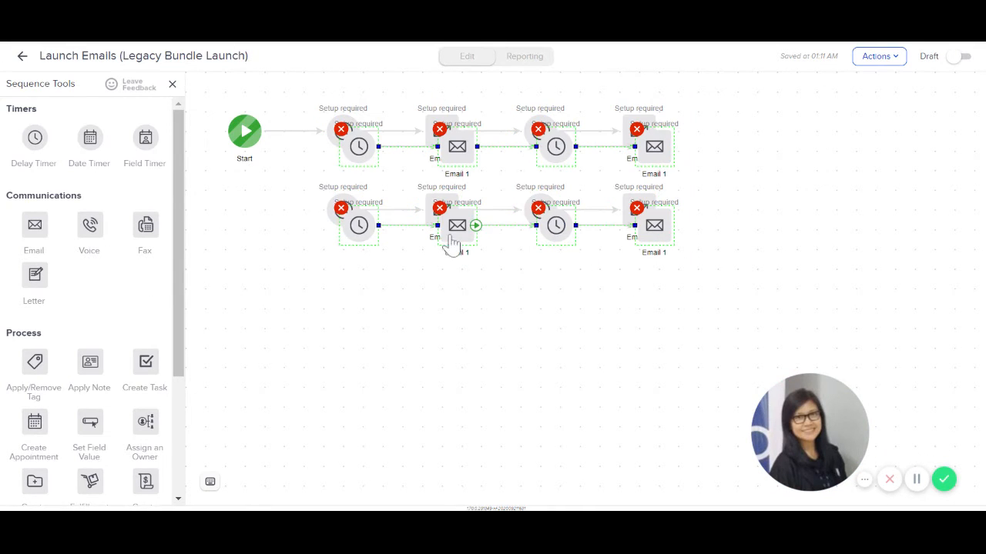
left_click_drag(452, 270, 444, 382)
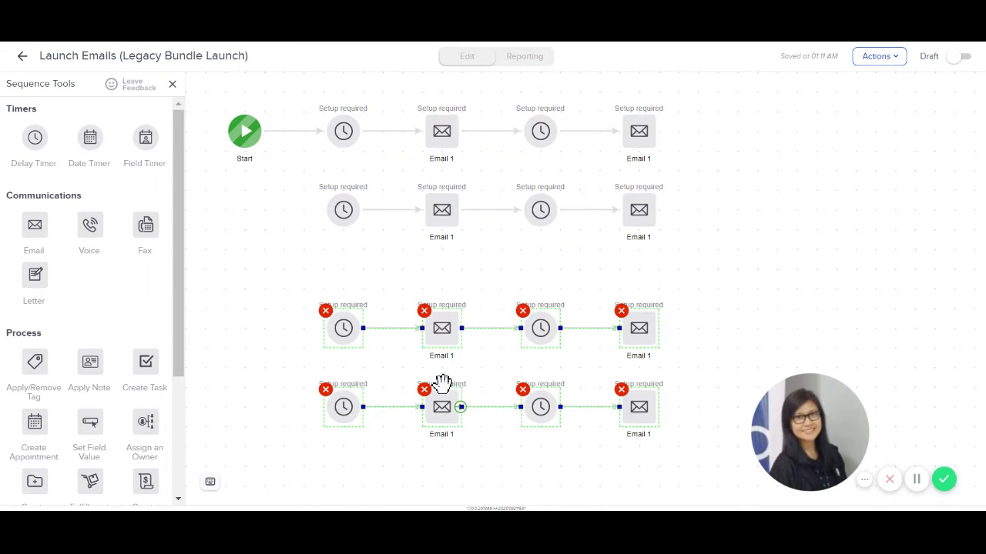
right_click(443, 335)
left_click(761, 275)
left_click(758, 273)
right_click(460, 330)
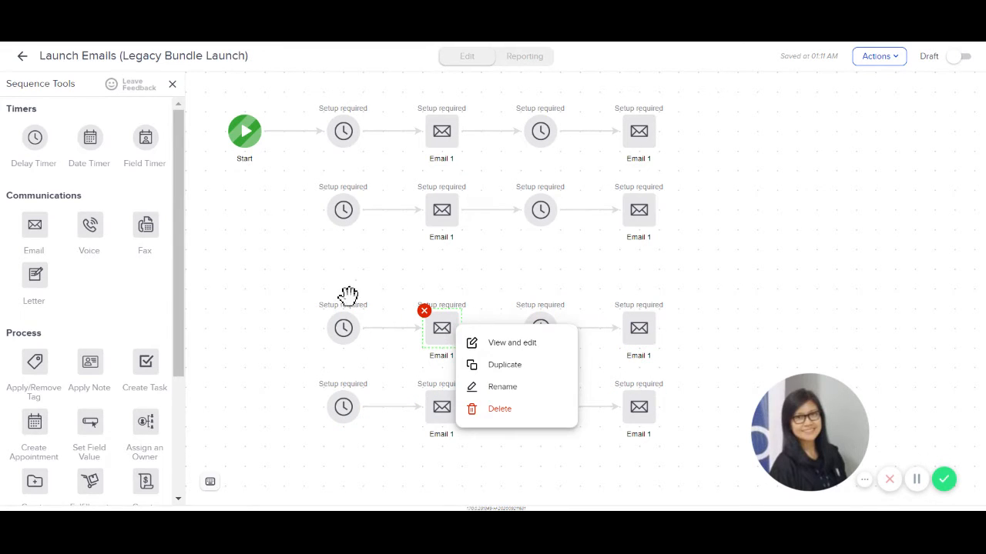
left_click(563, 275)
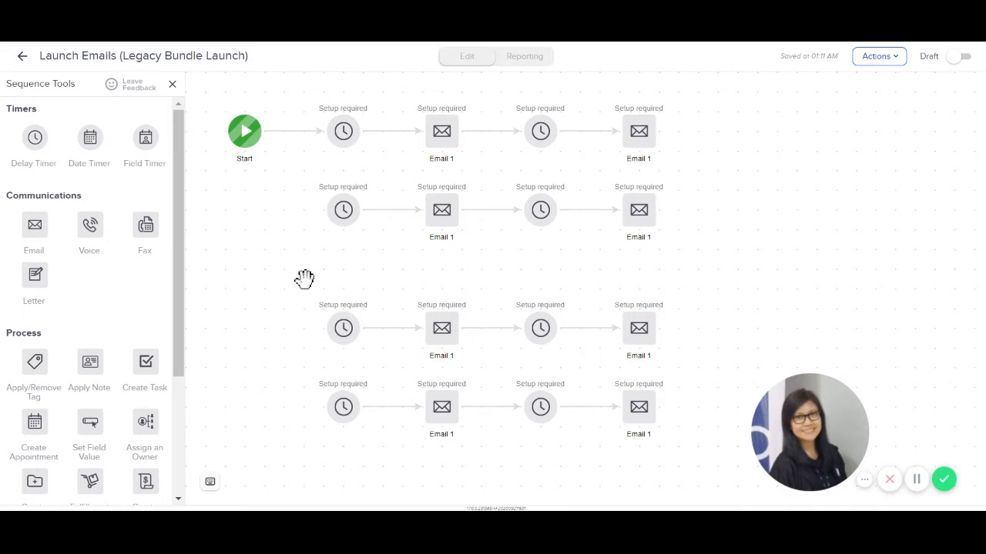
Move the third row of timers and emails up, evenly spaced beneath the second row
left_click_drag(282, 282, 689, 368)
left_click_drag(438, 348, 450, 298)
left_click(756, 277)
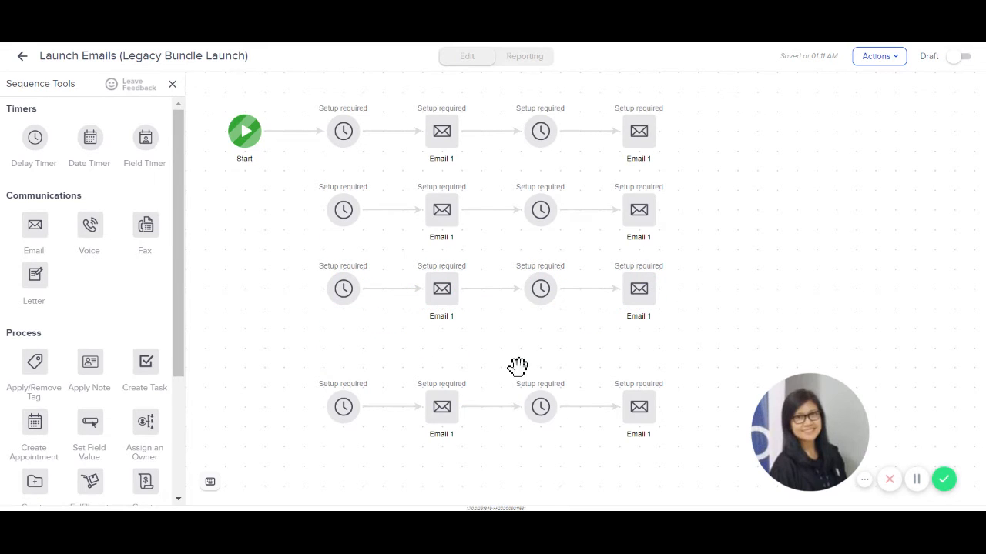
Delete the first delay timer and its Email 1 from the fourth row
mouse_move(364, 375)
left_click_drag(301, 362, 481, 444)
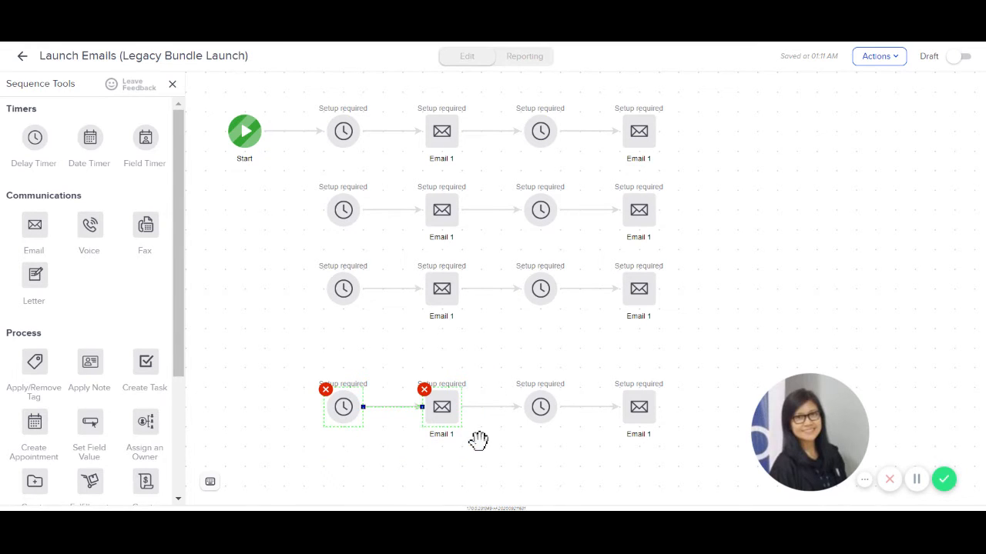
right_click(442, 410)
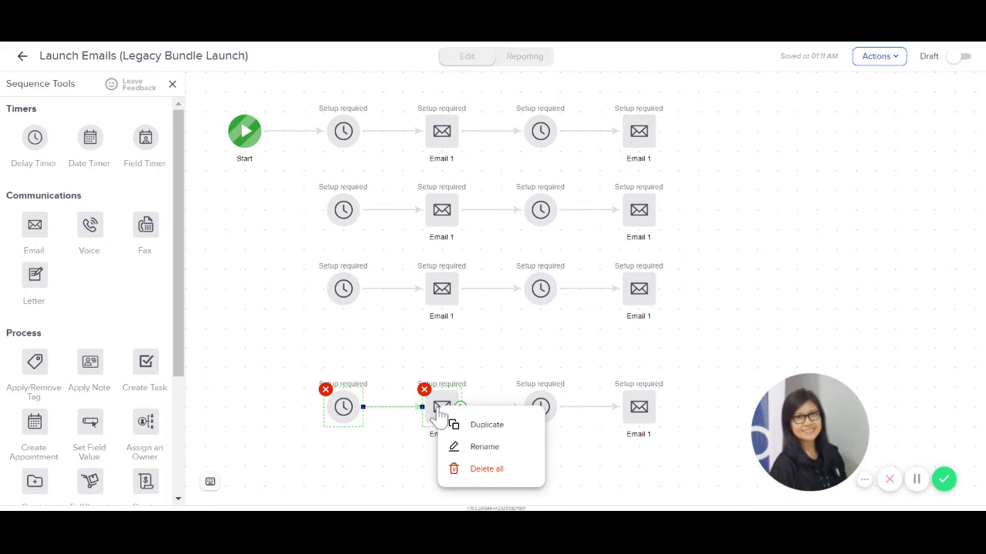
left_click(486, 471)
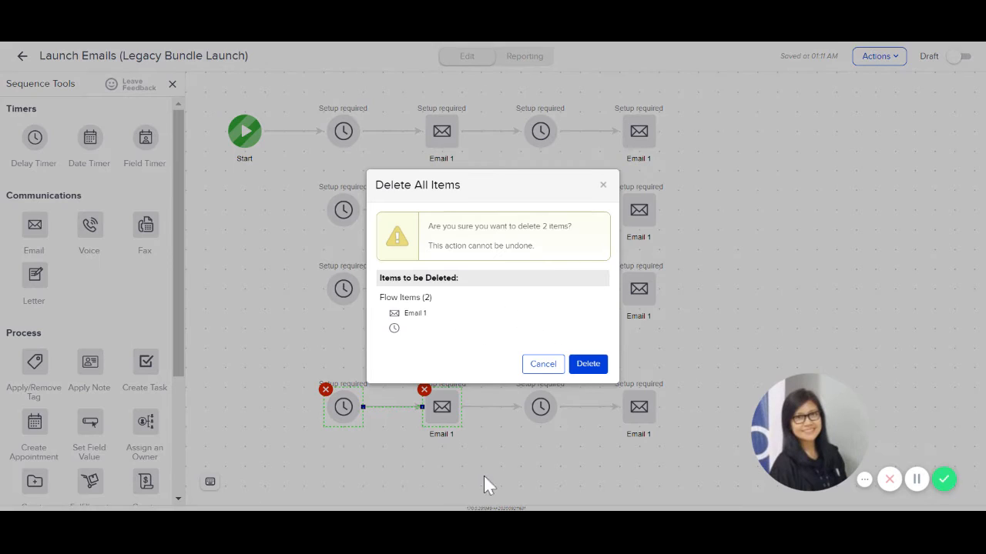
left_click(587, 373)
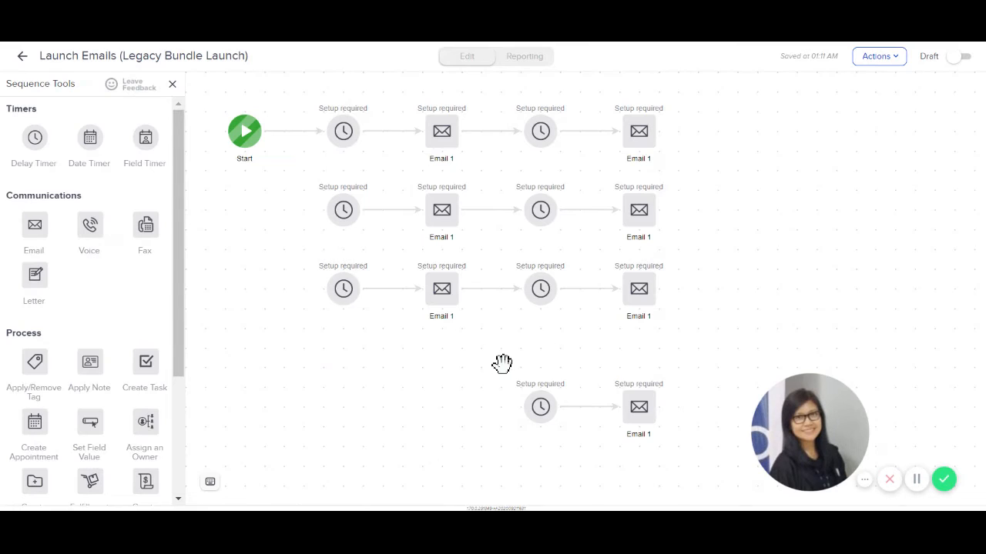
Move the remaining timer and email pair of the fourth row up beneath the third row
left_click_drag(490, 365, 691, 458)
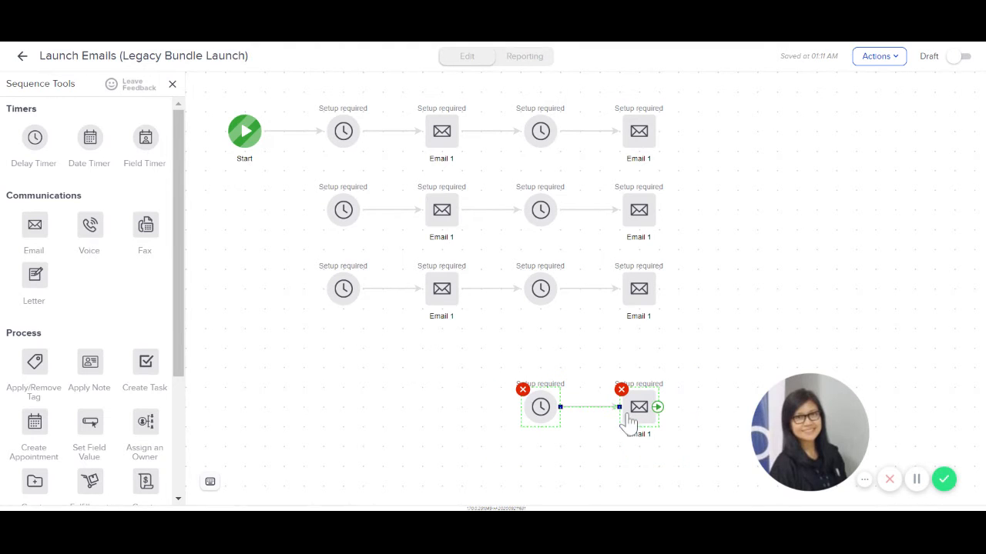
left_click_drag(637, 402, 636, 368)
left_click(757, 312)
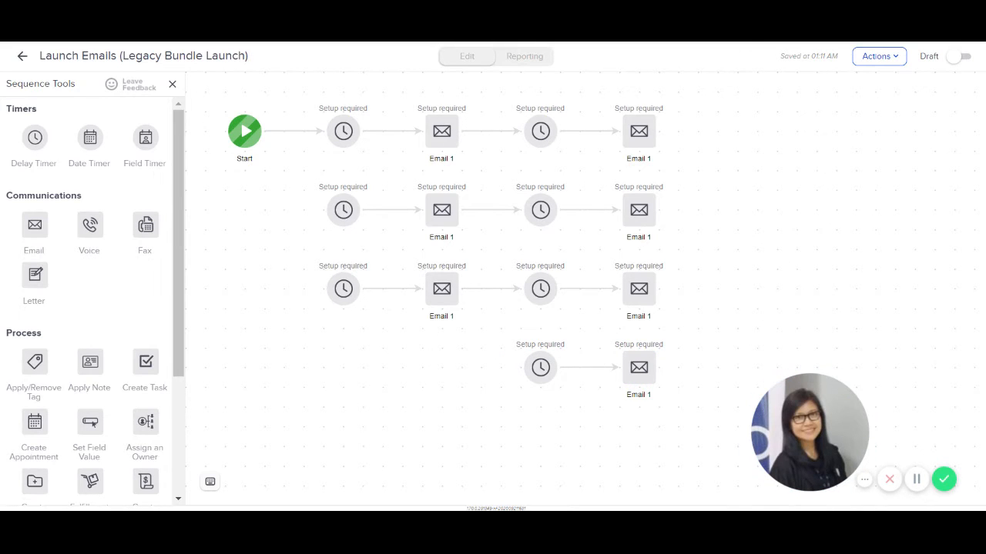
Connect the last email of each of the first three rows to the first delay timer of the row below
mouse_move(639, 144)
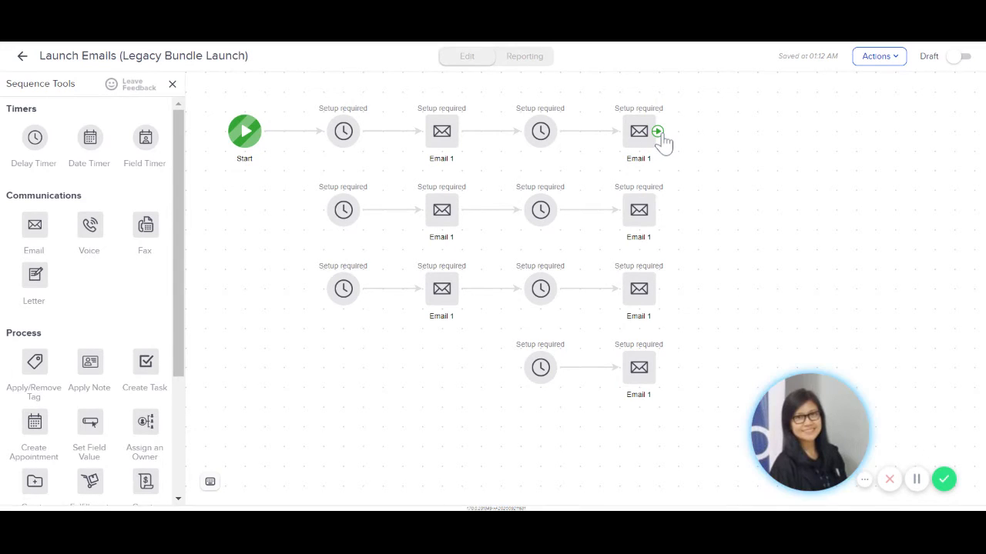
left_click_drag(659, 135, 345, 193)
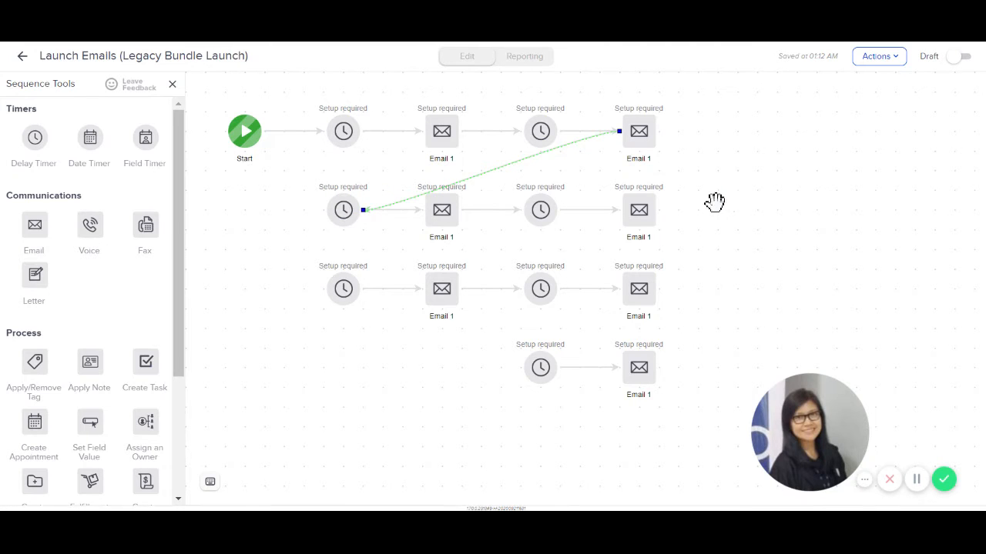
left_click_drag(660, 223, 364, 277)
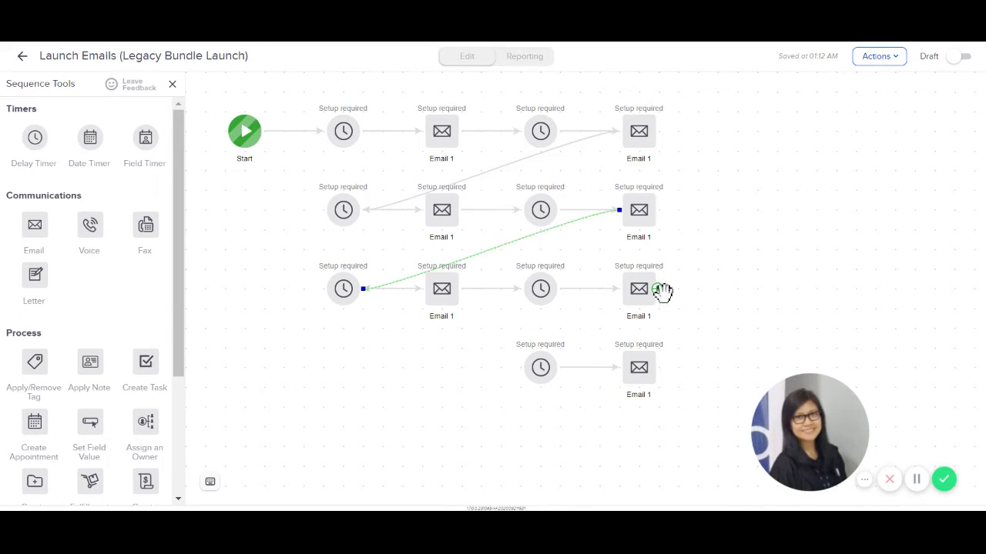
left_click_drag(660, 296, 555, 353)
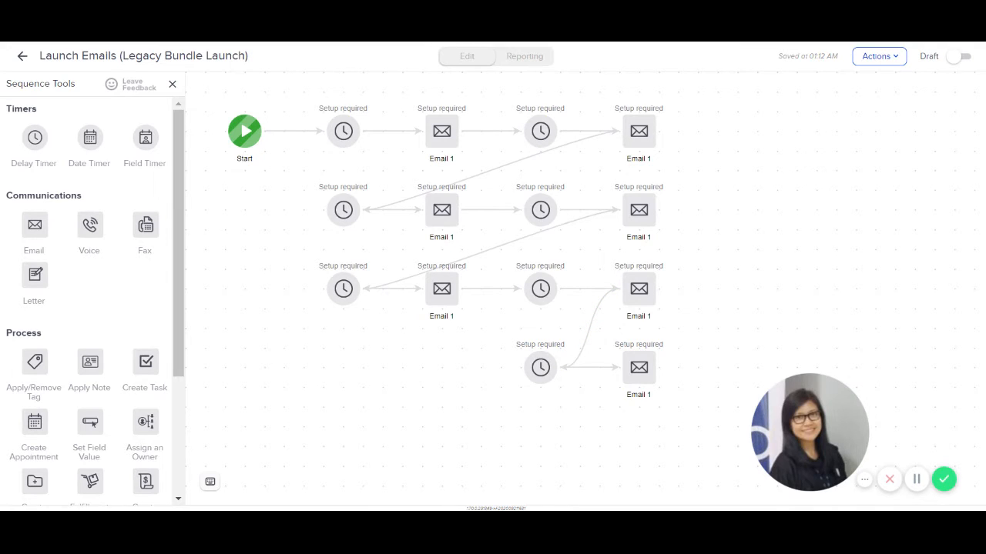
Rename the first row's last email as Email 2 and the second row's emails as Email 3 and Email 4
double_click(639, 161)
left_click(709, 193)
double_click(443, 240)
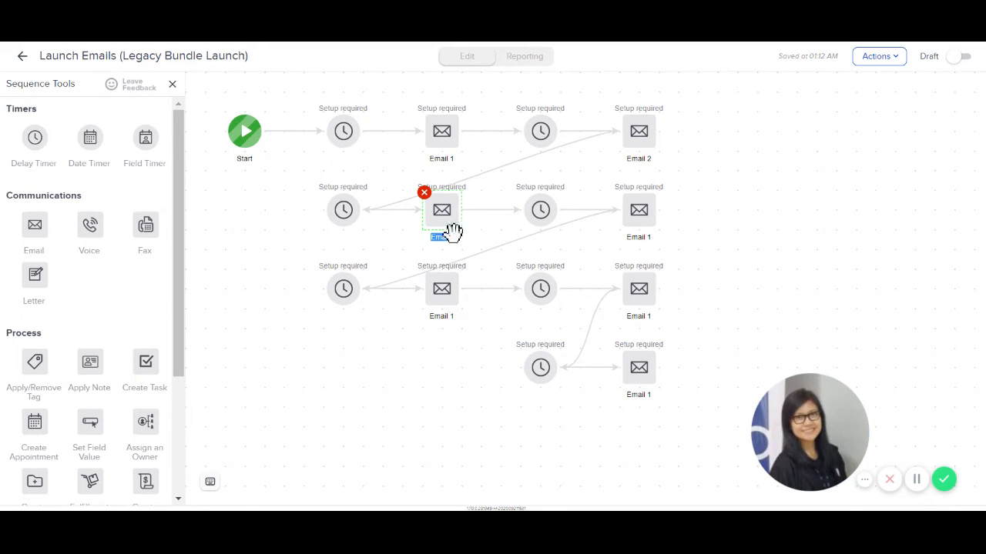
type("3")
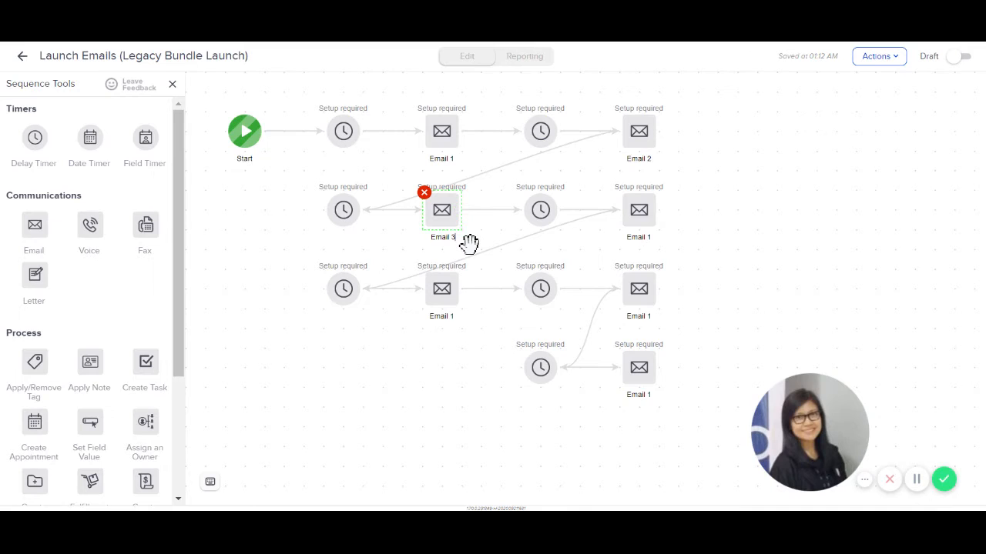
left_click(827, 262)
double_click(639, 238)
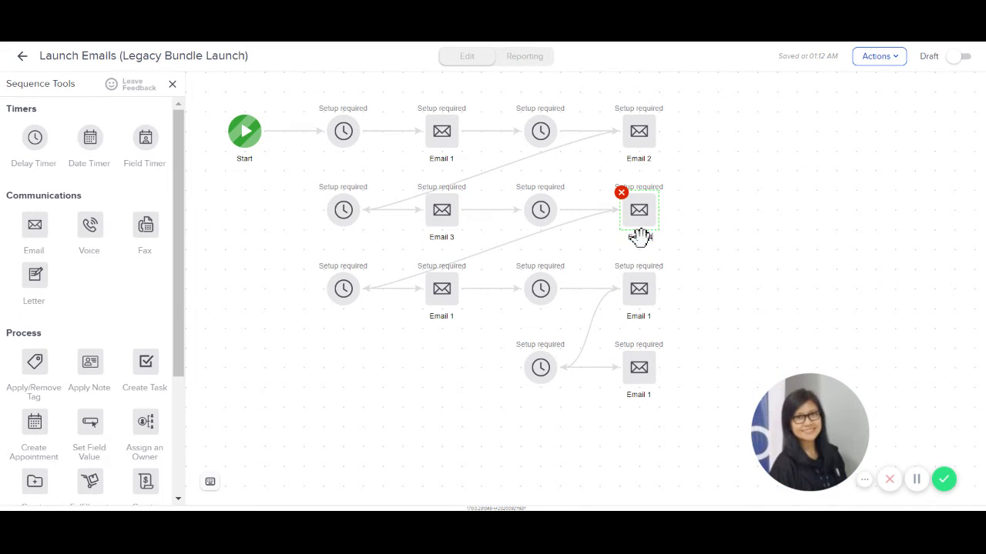
left_click(777, 241)
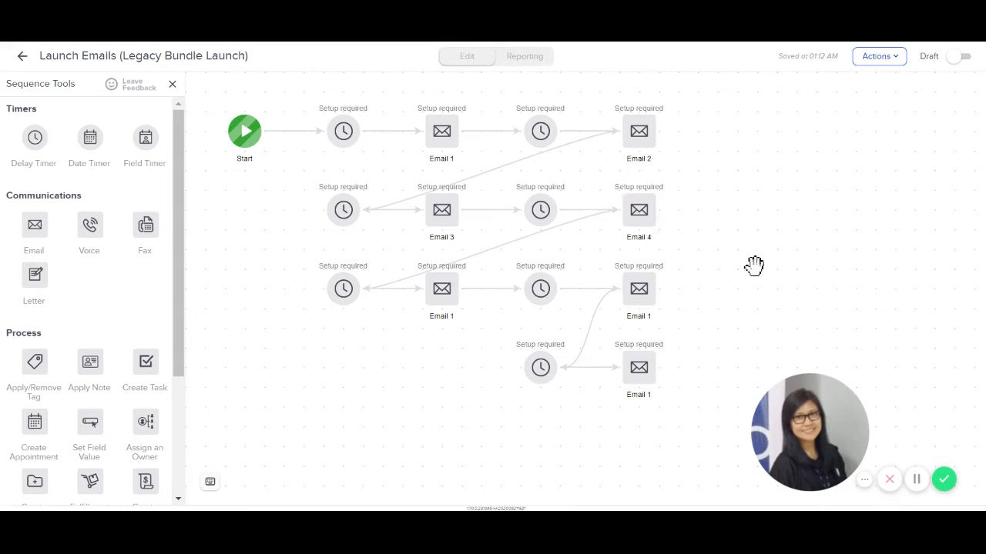
Rename the third row's emails as Email 5 and Email 6, and the fourth row's email as Email 7
double_click(441, 317)
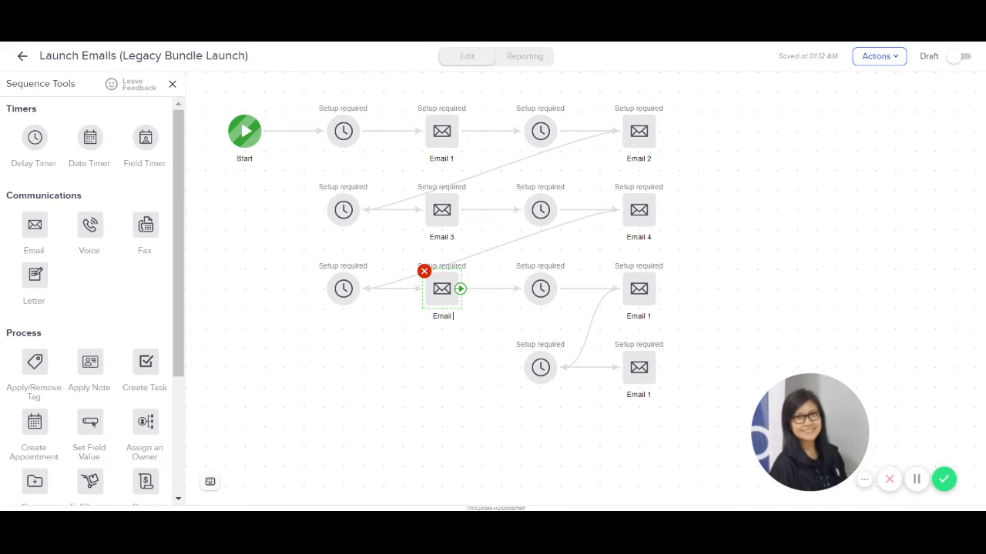
left_click(812, 292)
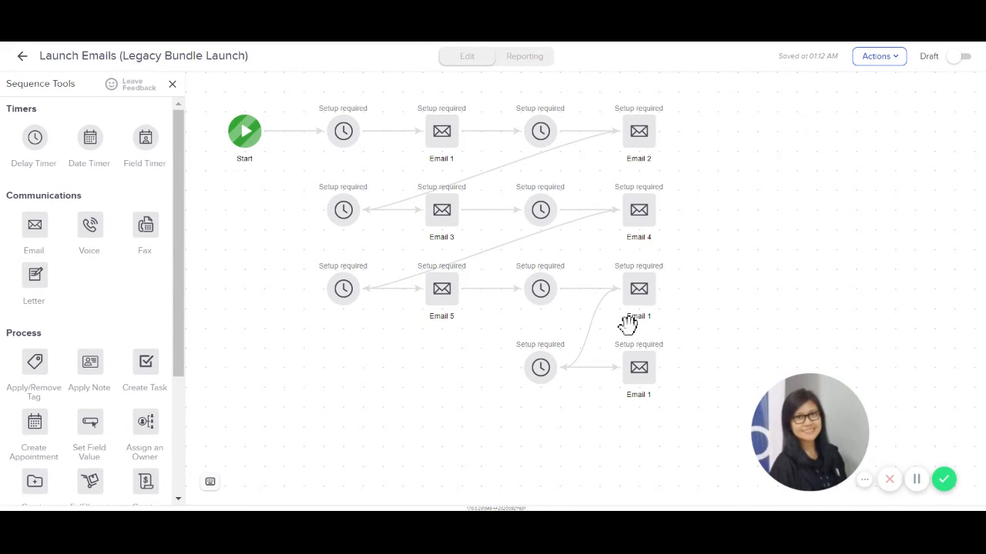
double_click(637, 316)
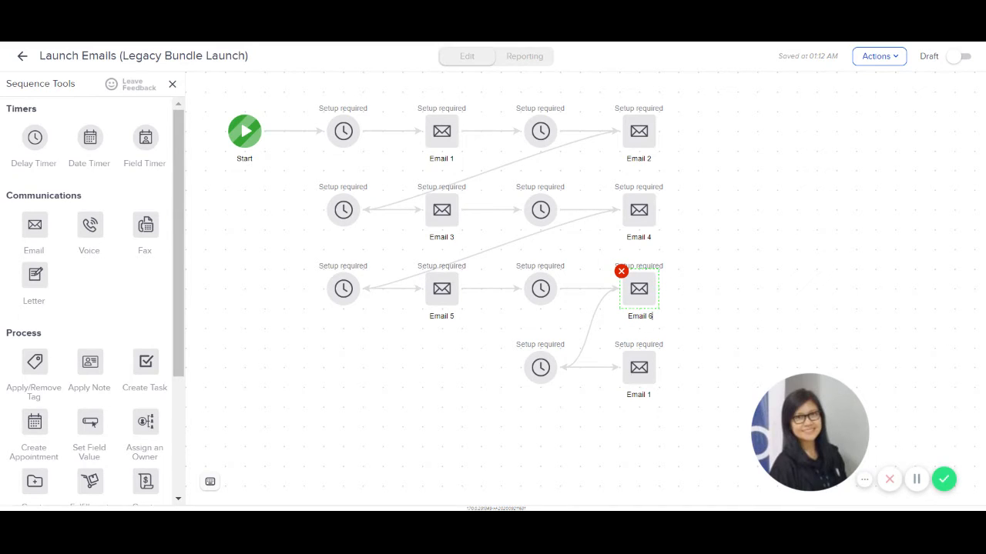
left_click(840, 270)
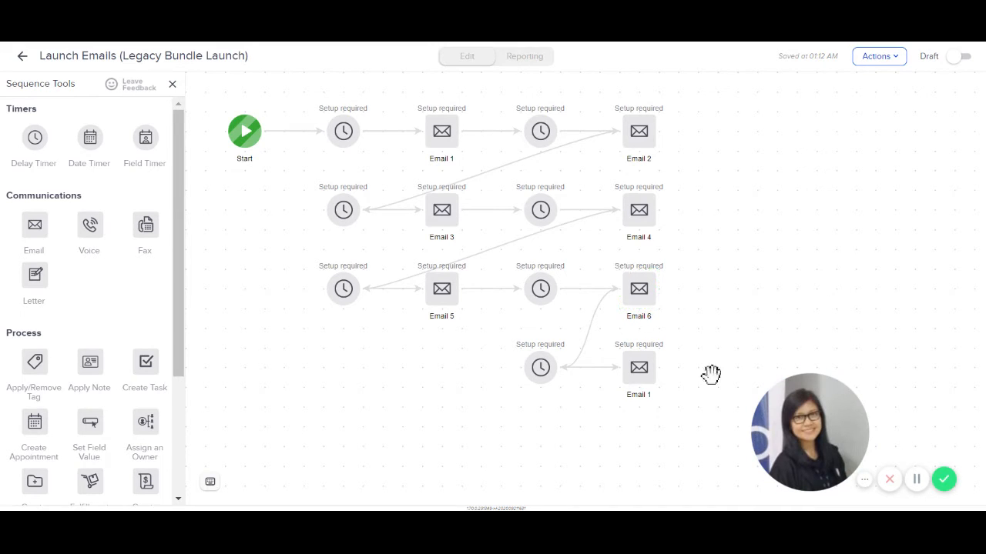
double_click(639, 394)
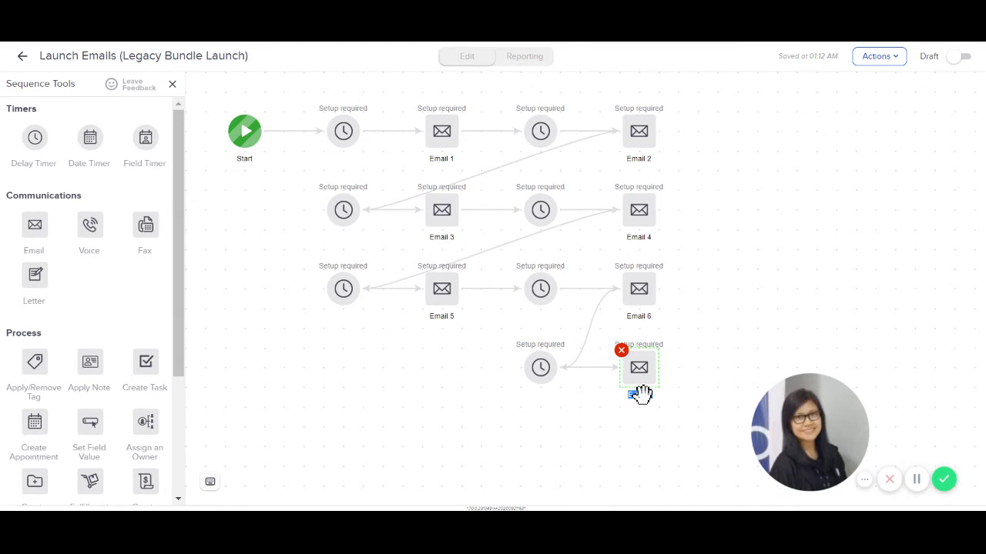
key("Right")
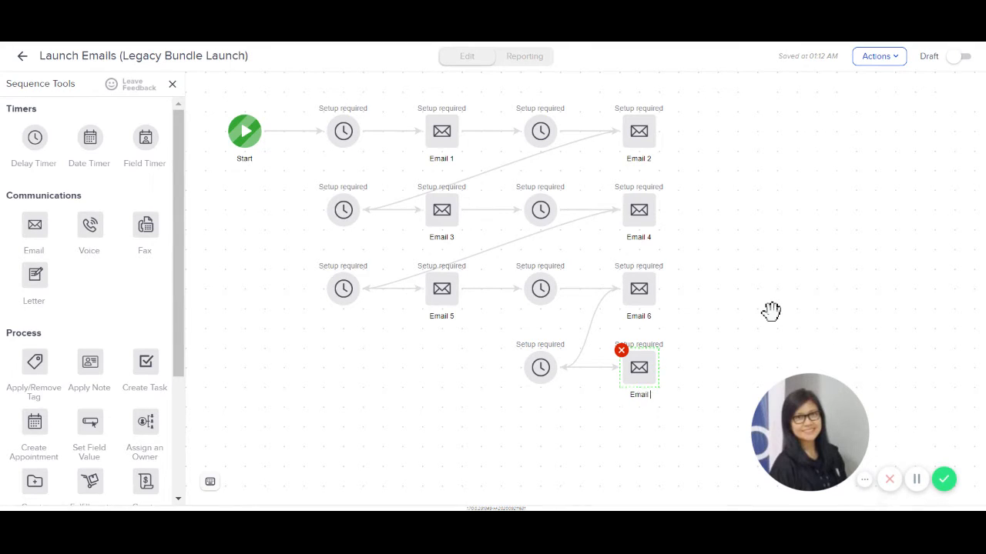
type("7")
left_click(870, 241)
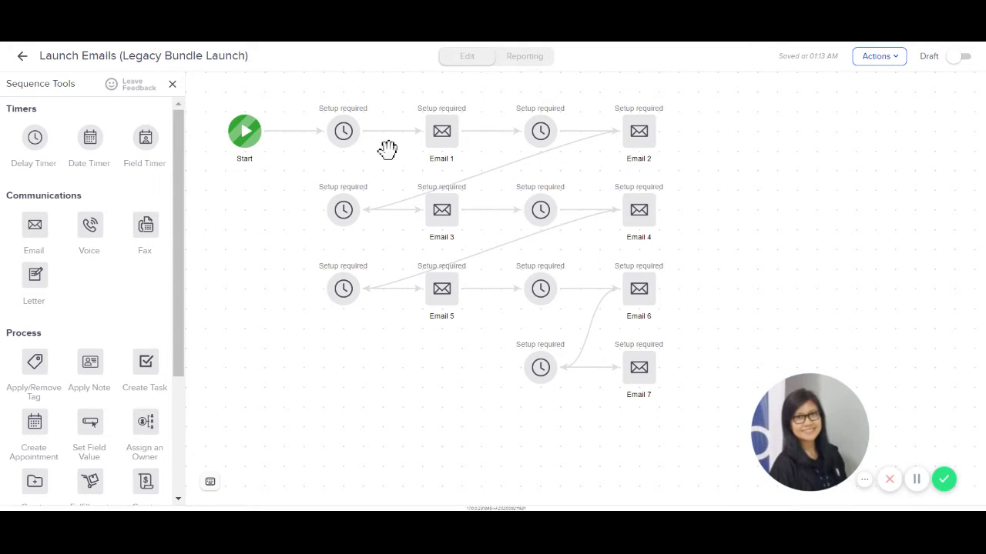
Set the first row's first delay timer to wait at least 1 day and run on any day at any time
left_click(344, 139)
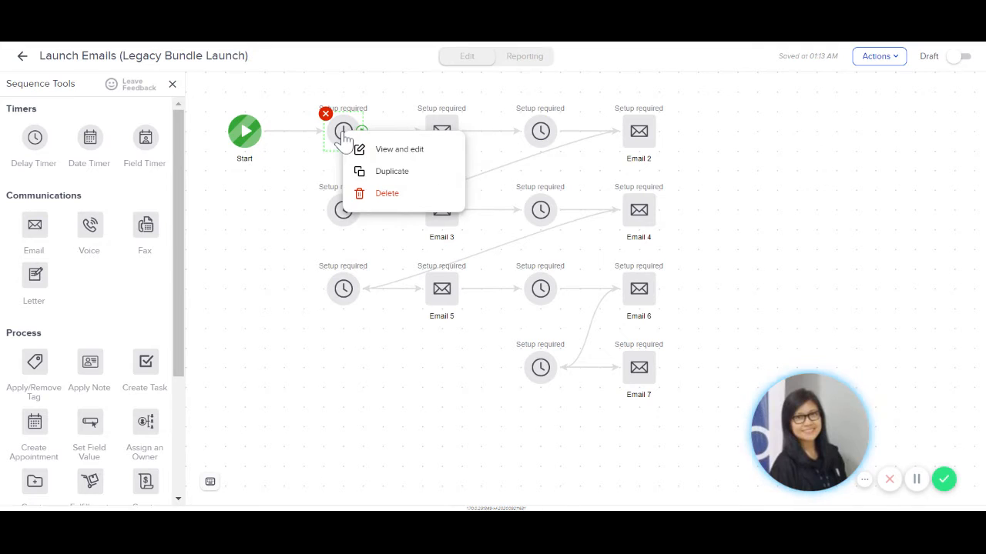
left_click(383, 151)
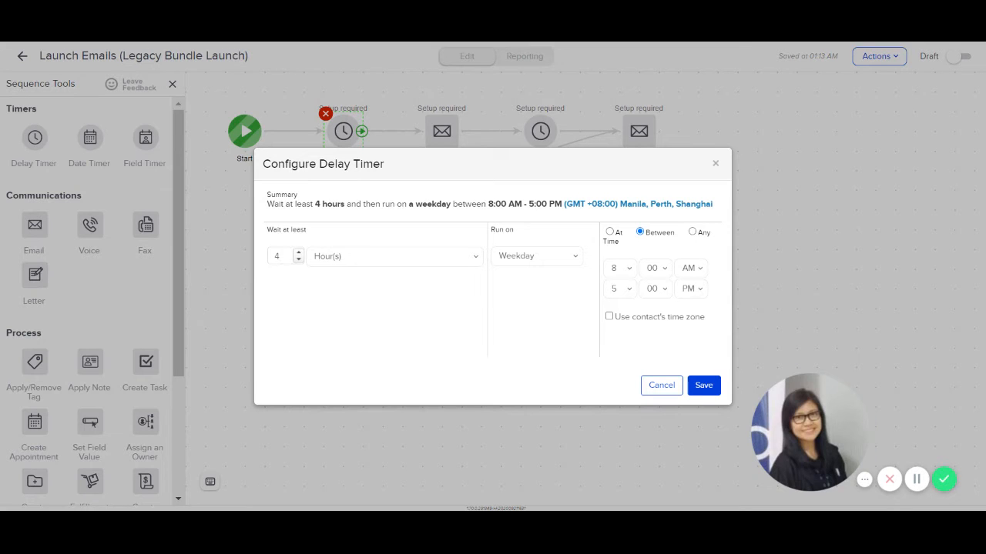
left_click(386, 273)
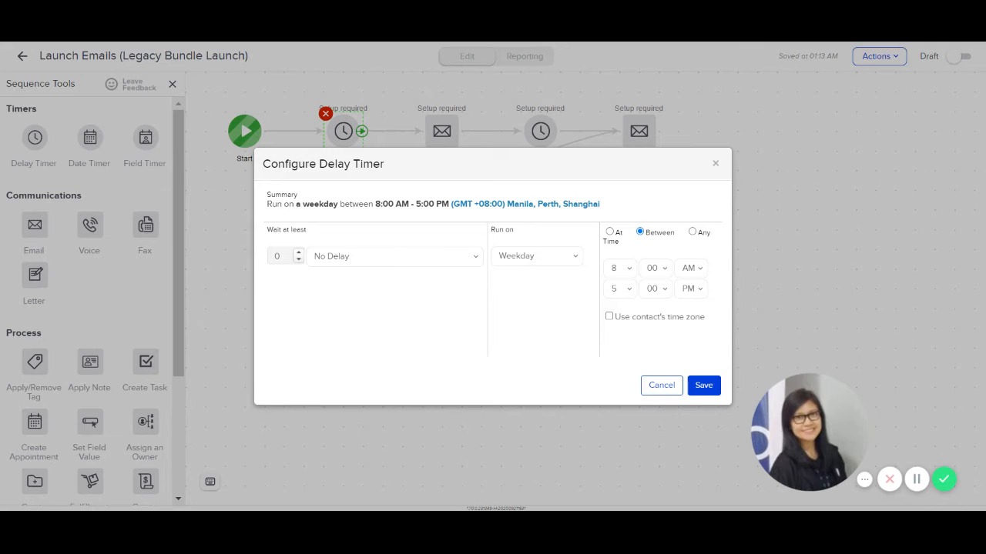
left_click(439, 293)
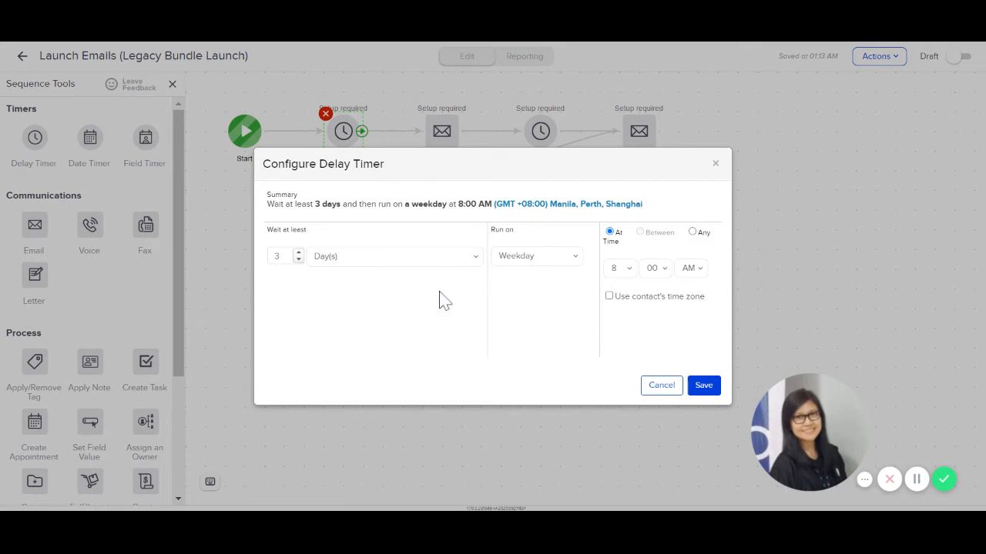
left_click(298, 259)
left_click(298, 260)
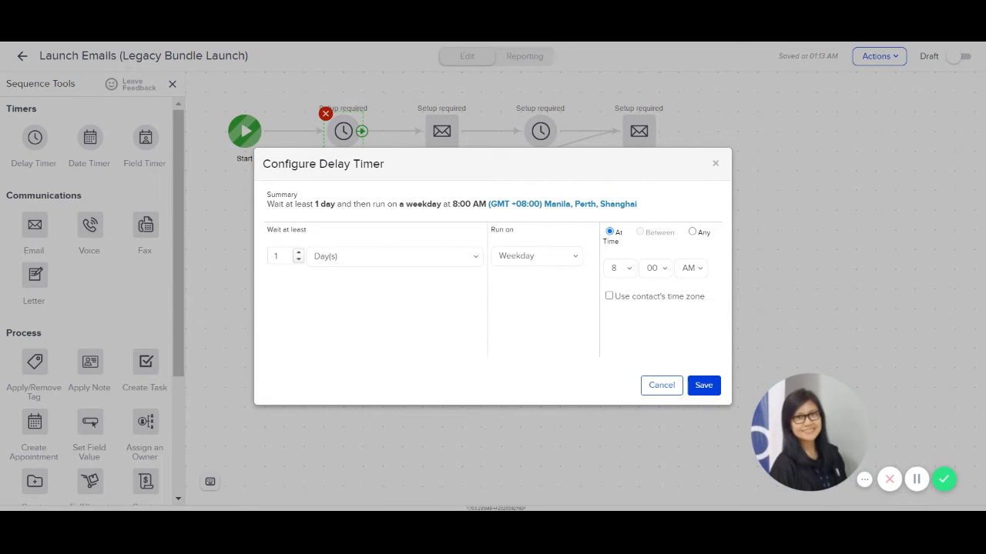
left_click(516, 272)
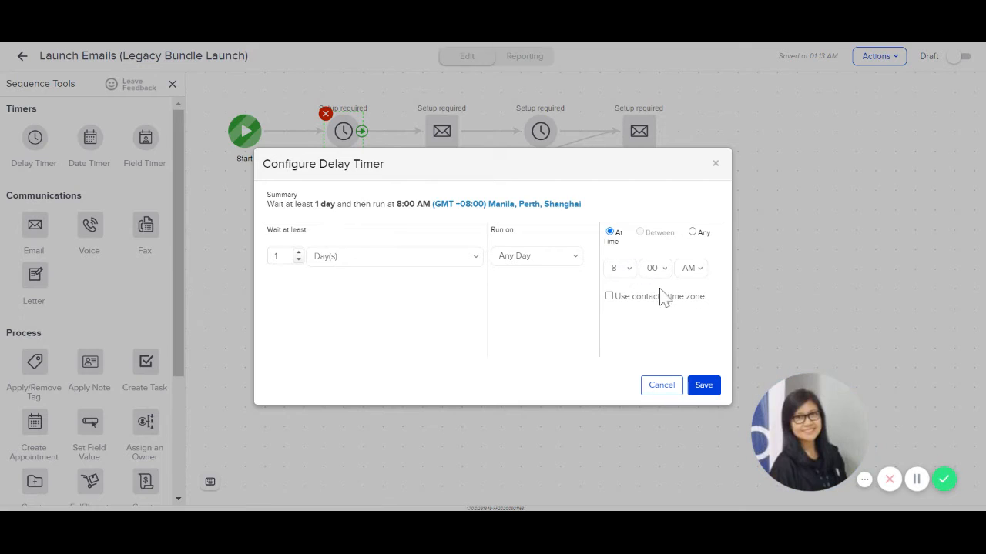
left_click(694, 233)
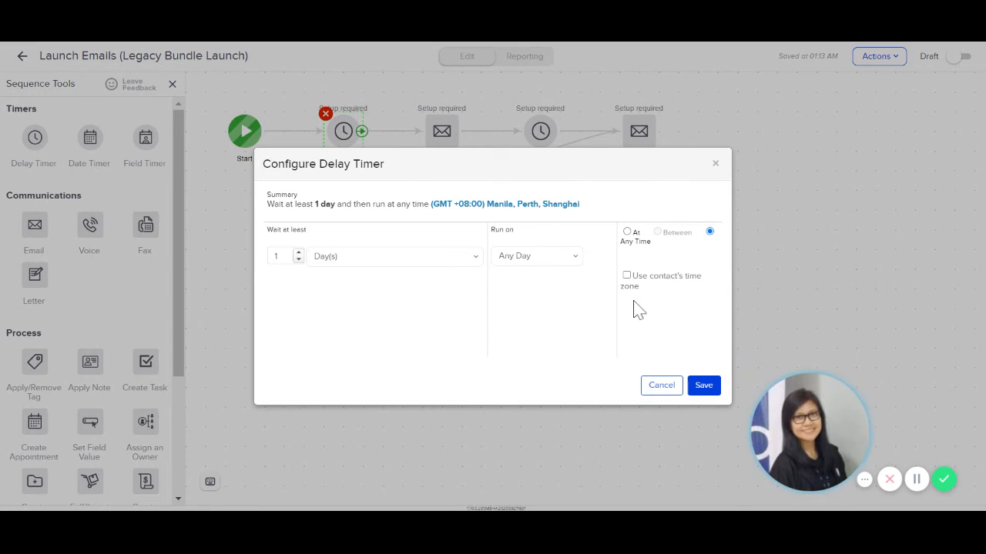
left_click(704, 387)
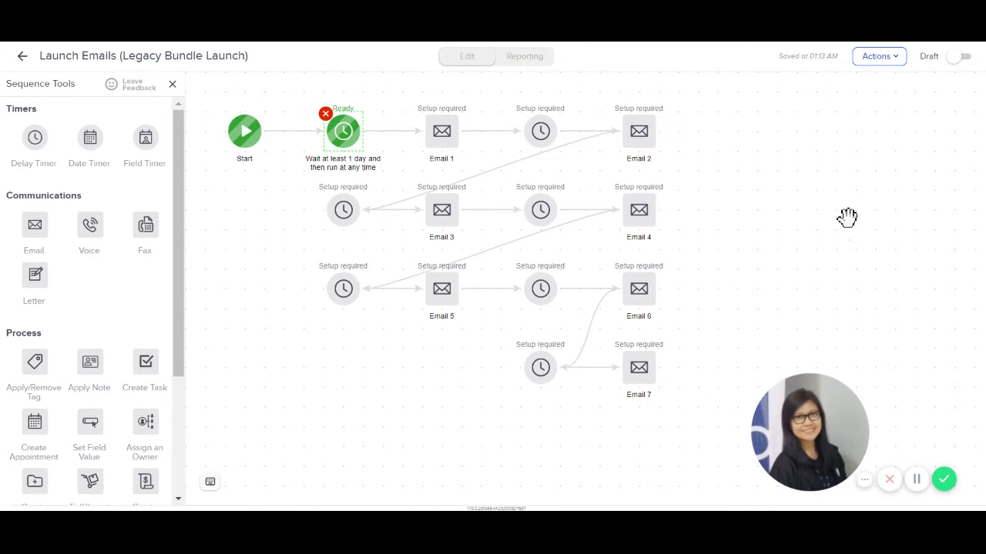
Open Email 1, look through the template gallery and saved templates, and create a blank email
left_click(444, 138)
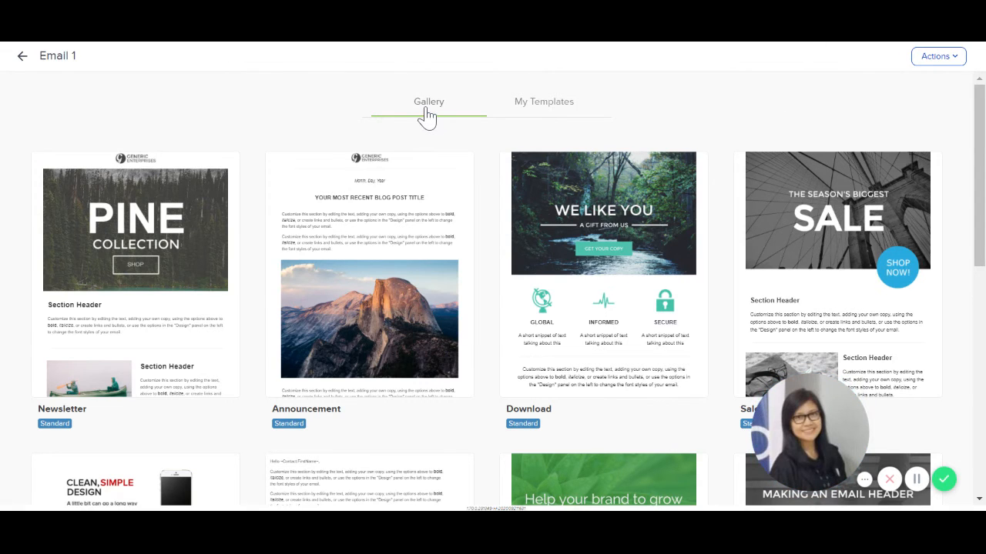
left_click(533, 112)
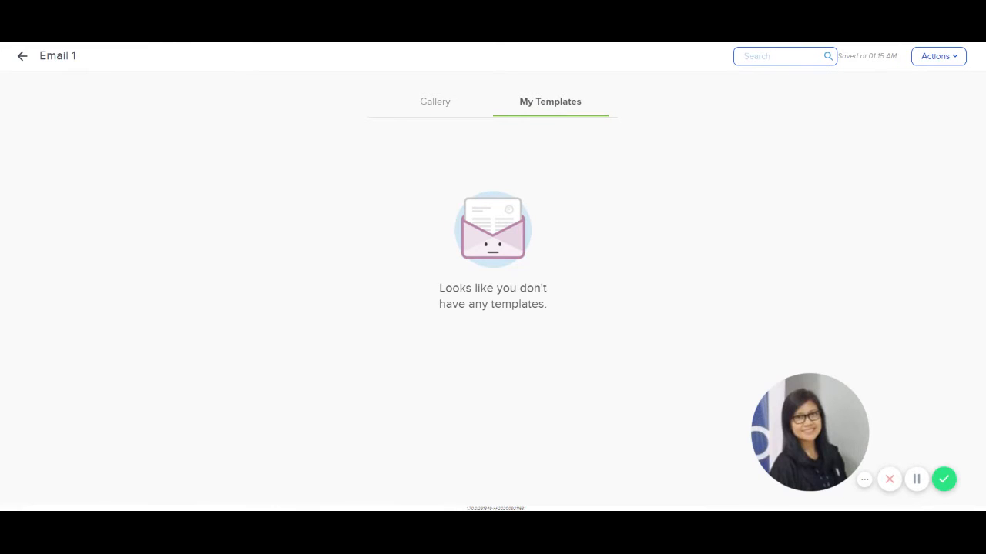
left_click(437, 107)
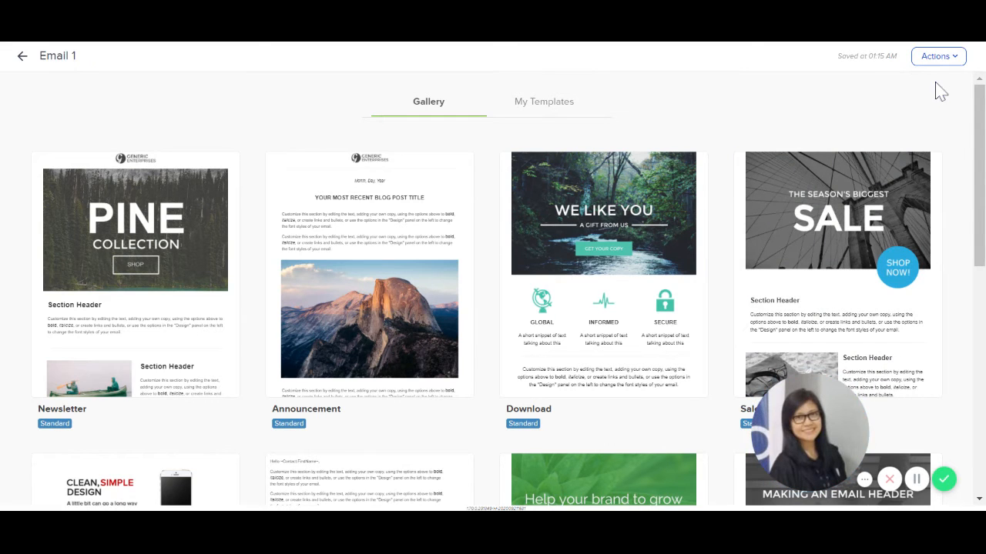
left_click(953, 59)
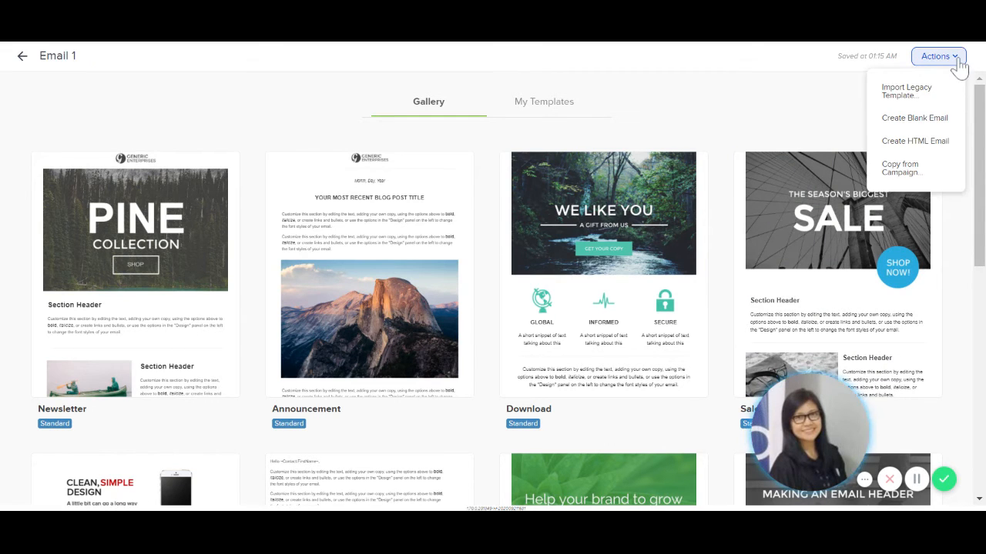
left_click(910, 122)
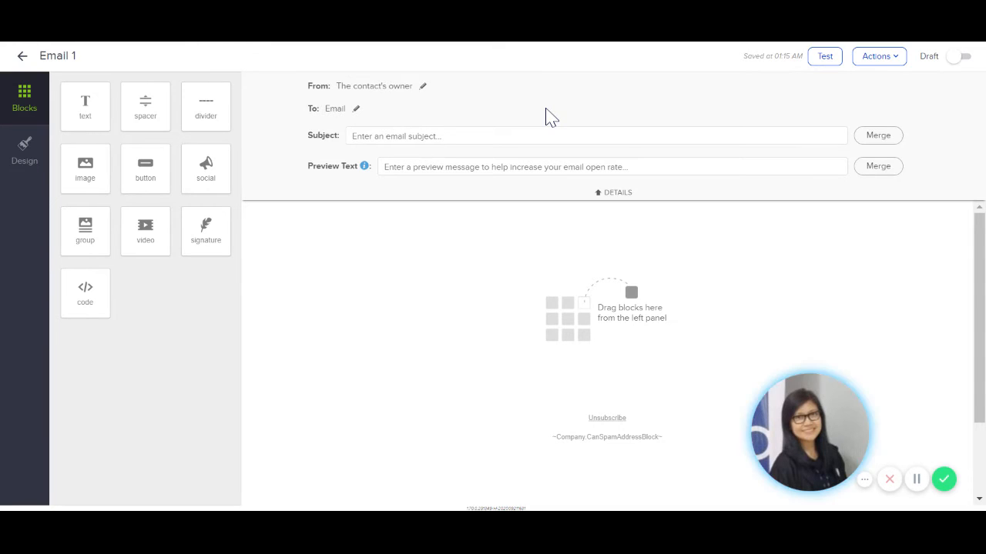
Examine the available sender and recipient options for Email 1 without changing them
left_click(424, 89)
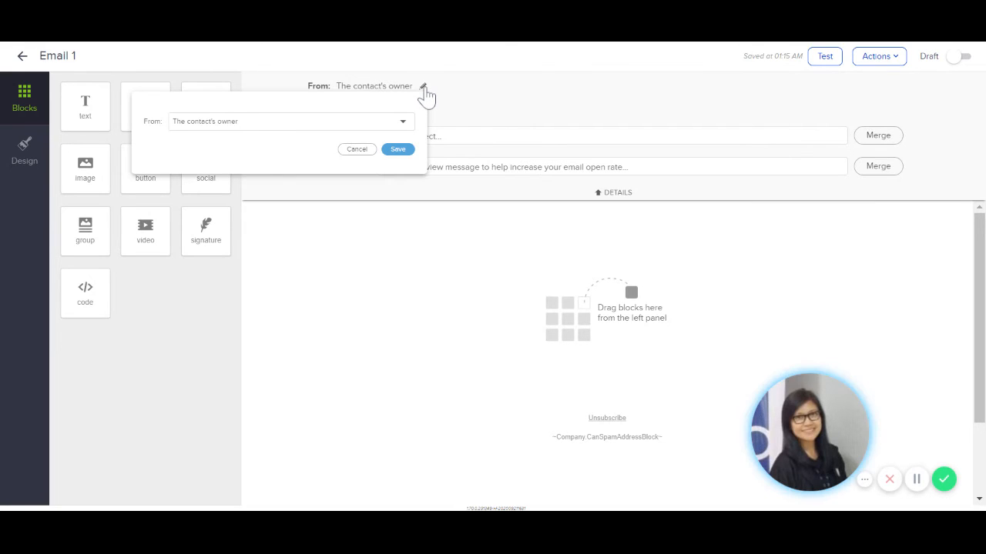
left_click(402, 125)
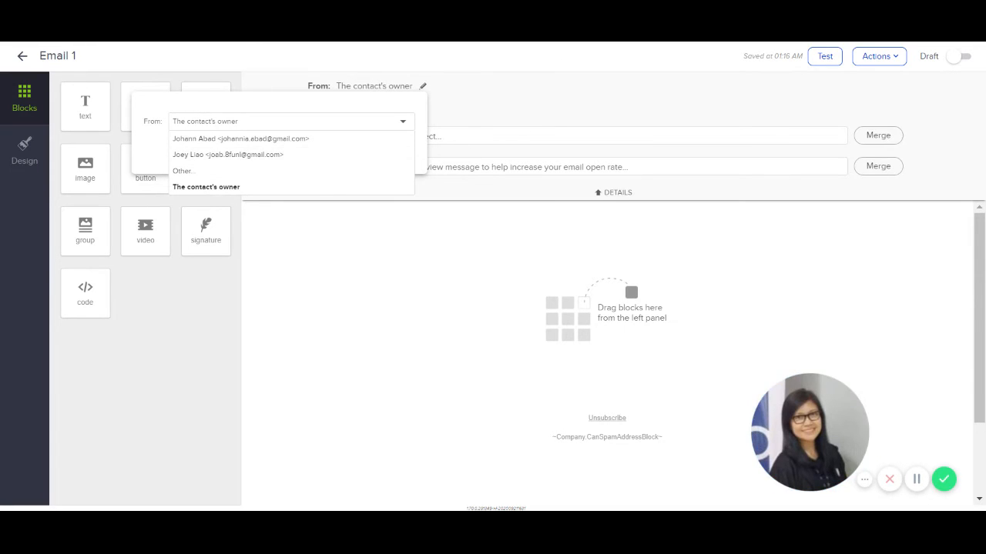
left_click(523, 117)
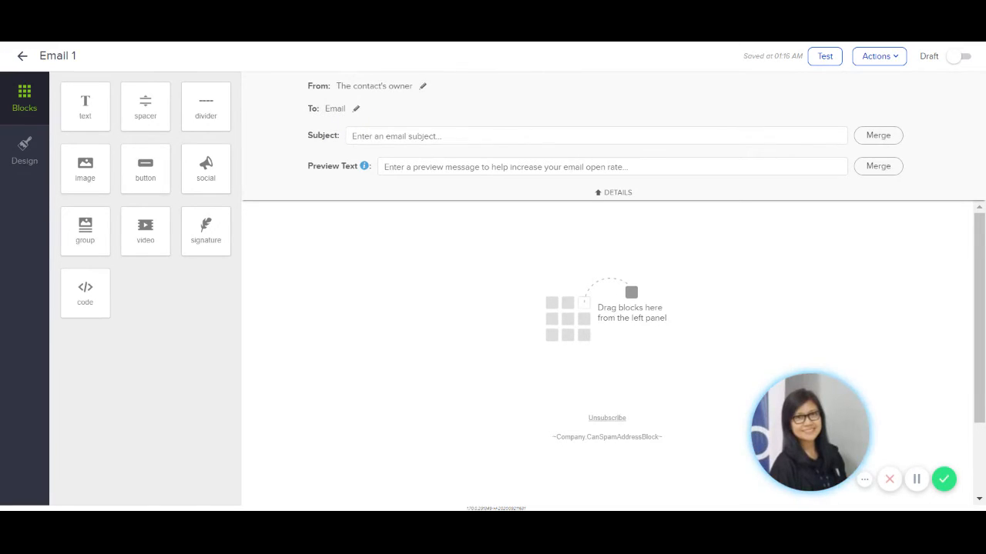
left_click(356, 110)
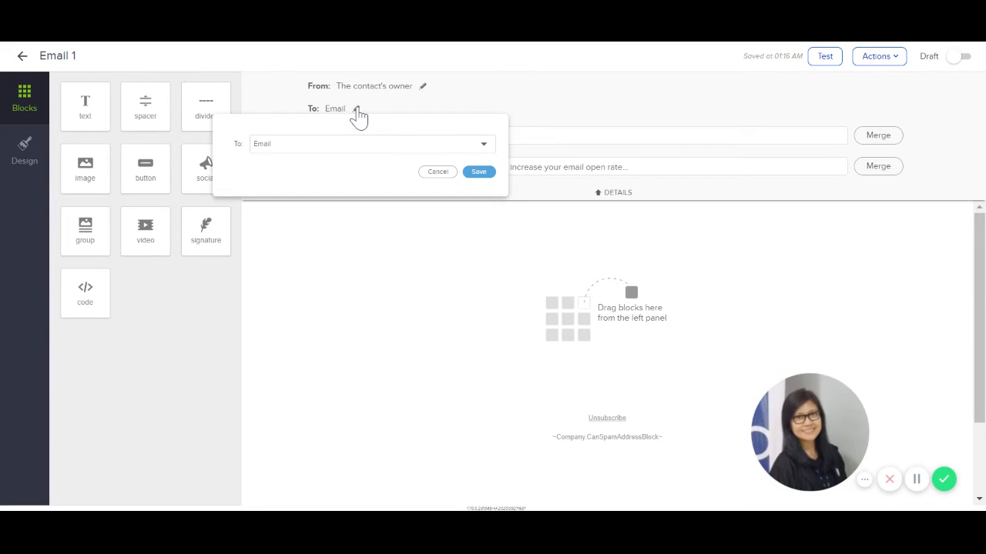
left_click(483, 145)
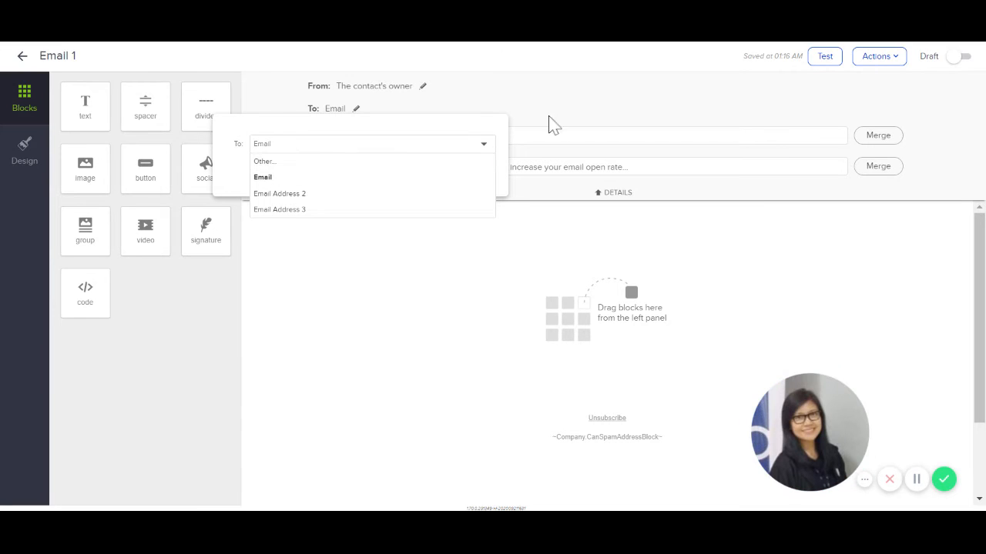
left_click(601, 101)
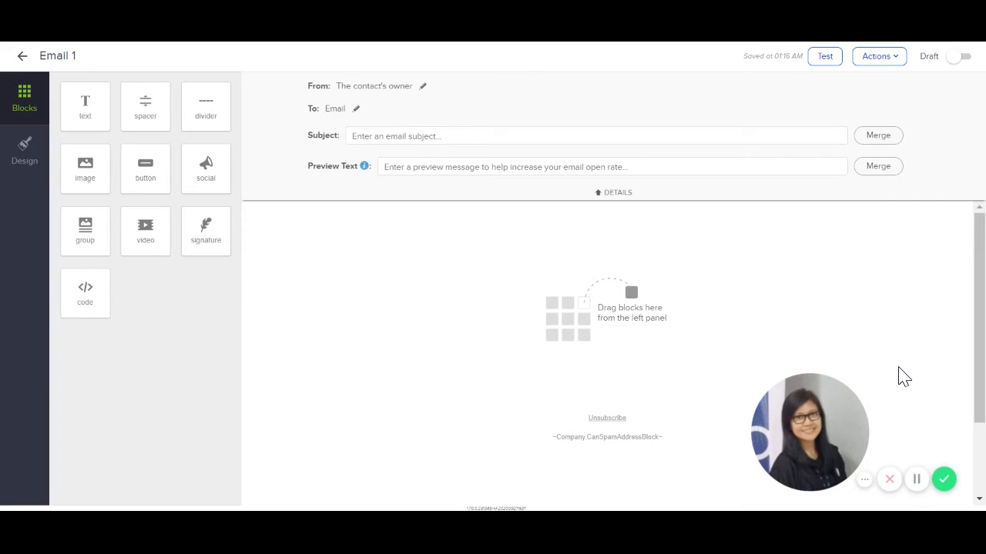
left_click(863, 482)
left_click_drag(804, 431, 134, 413)
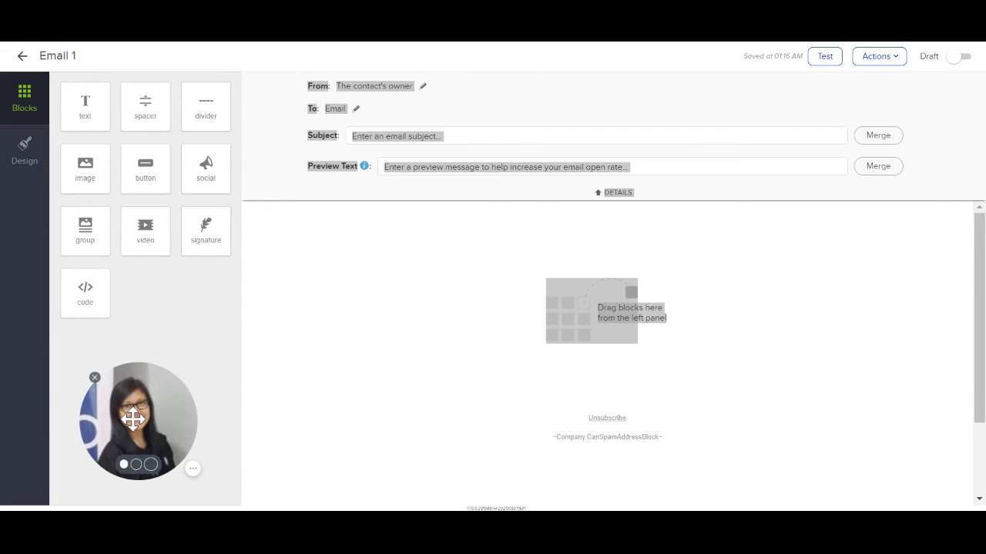
left_click(384, 360)
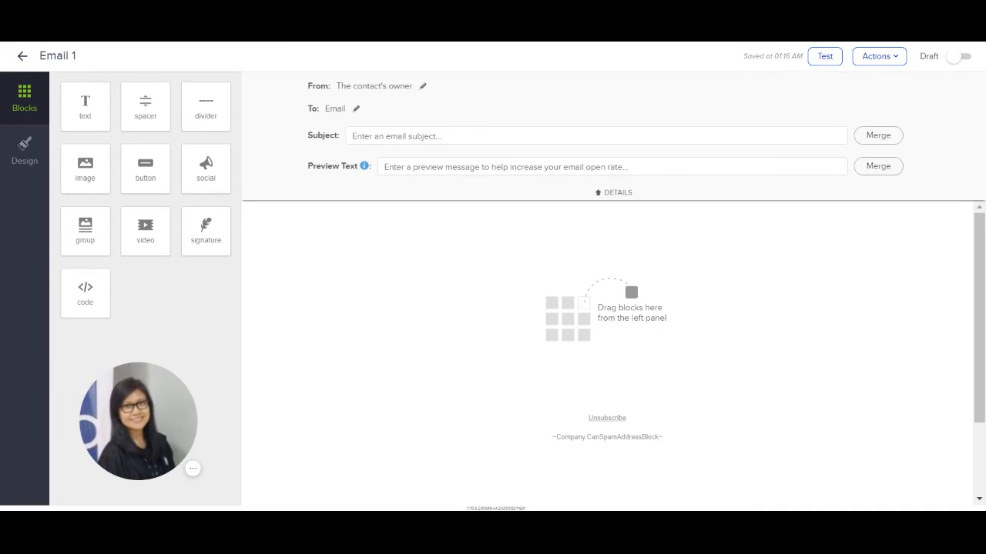
Lay out the blank email with a text block, an image block above it and a button block below it
left_click(85, 107)
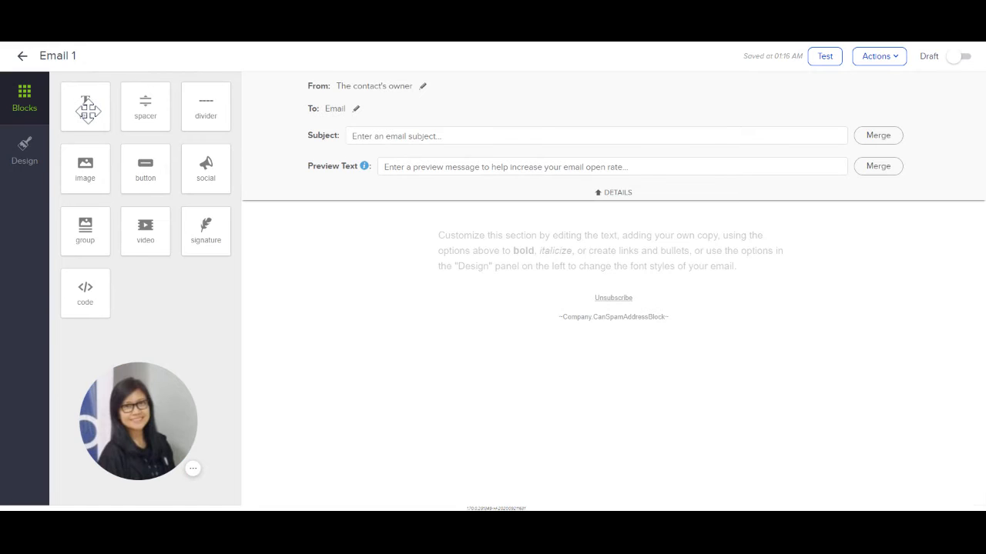
left_click(562, 292)
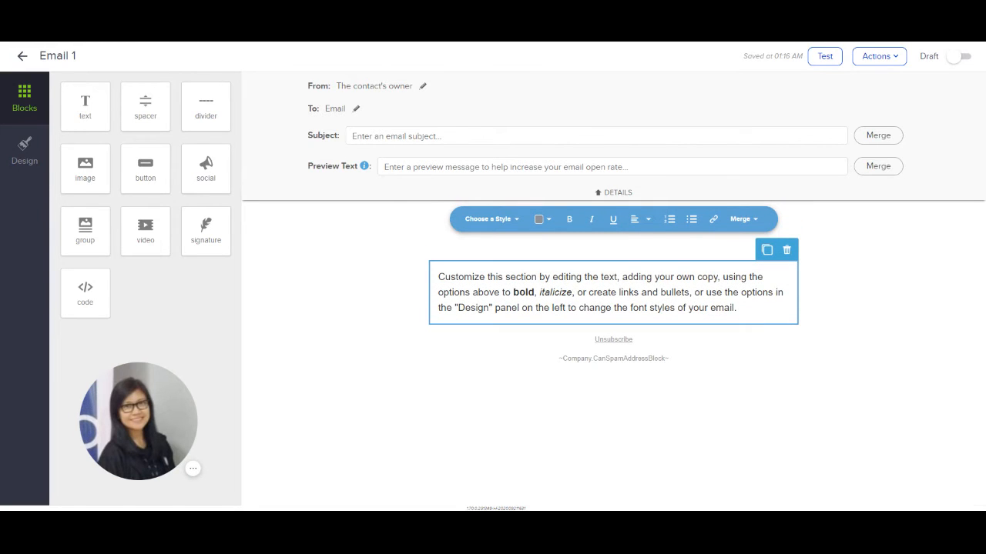
left_click(92, 169)
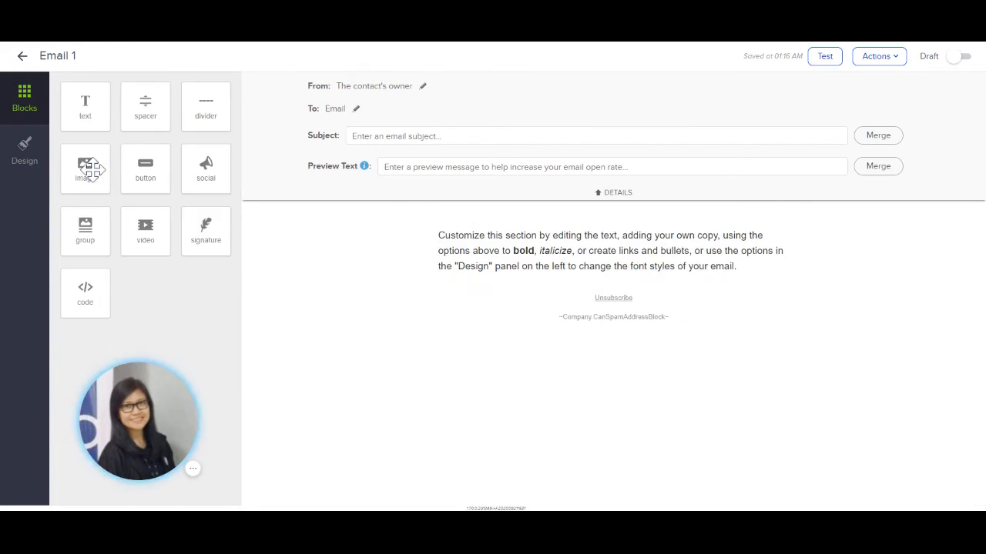
left_click_drag(92, 169, 613, 231)
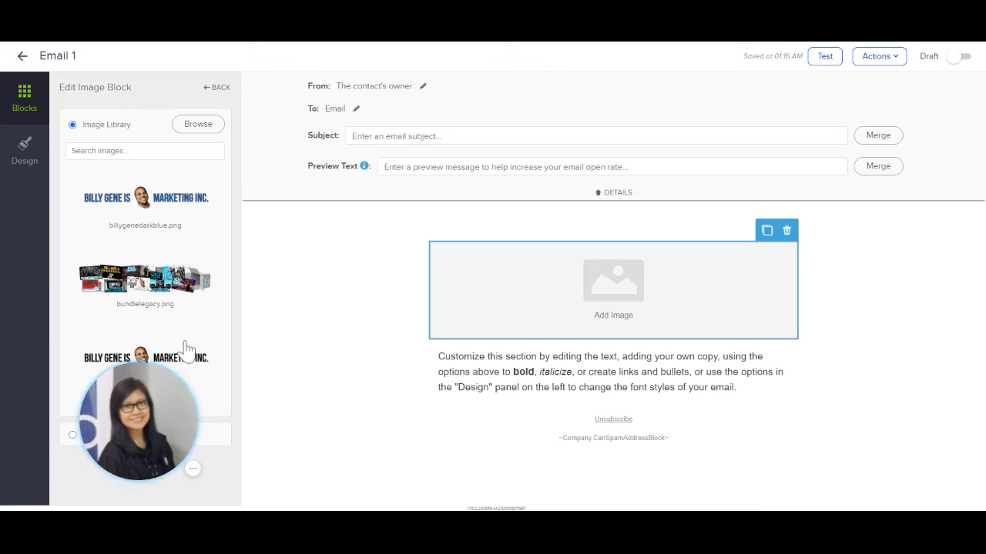
left_click(356, 350)
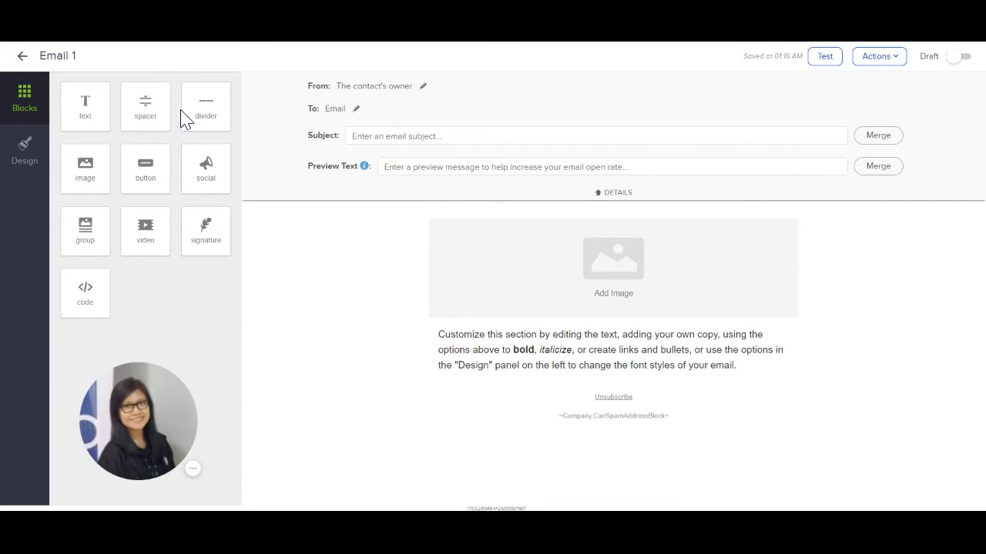
left_click(146, 172)
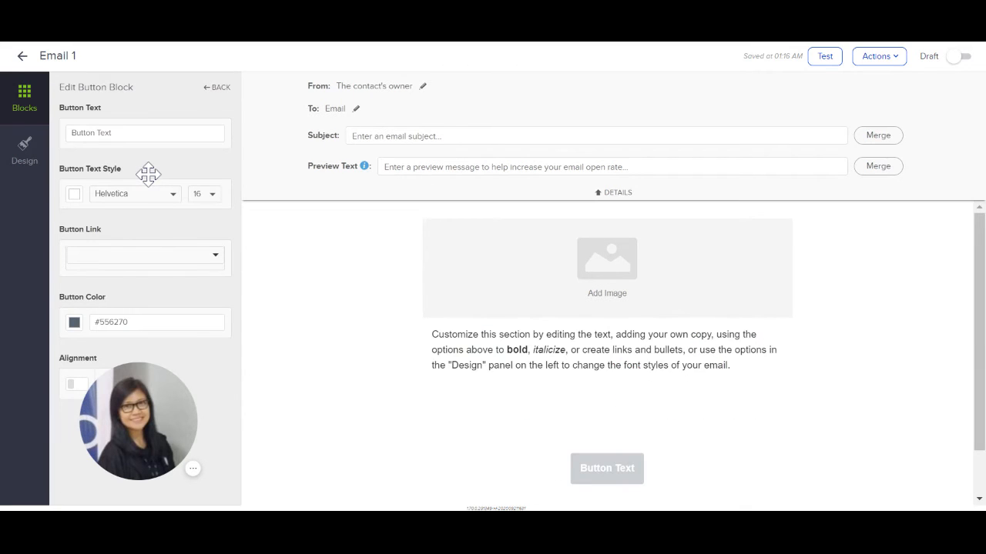
left_click(914, 389)
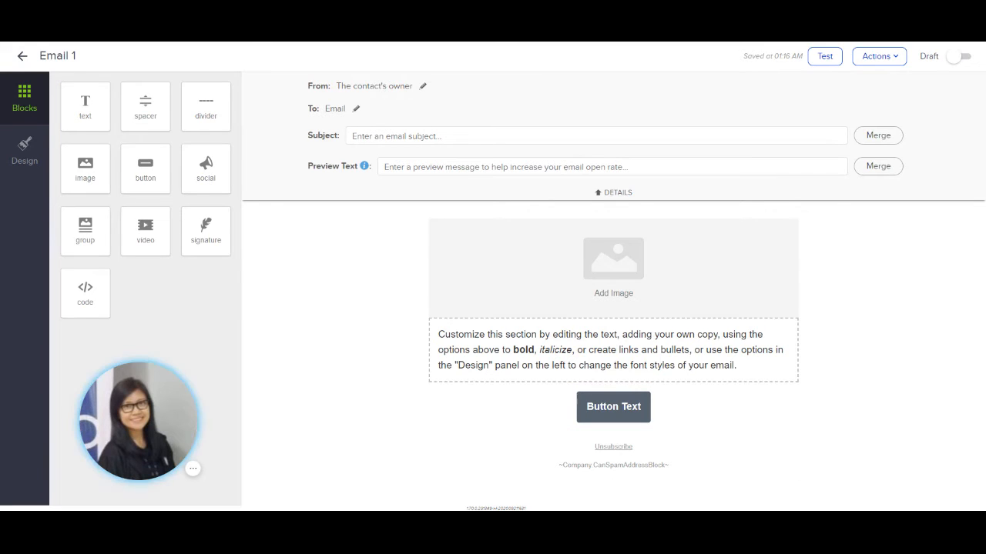
Duplicate the text block and move the copy beneath the button
left_click(767, 323)
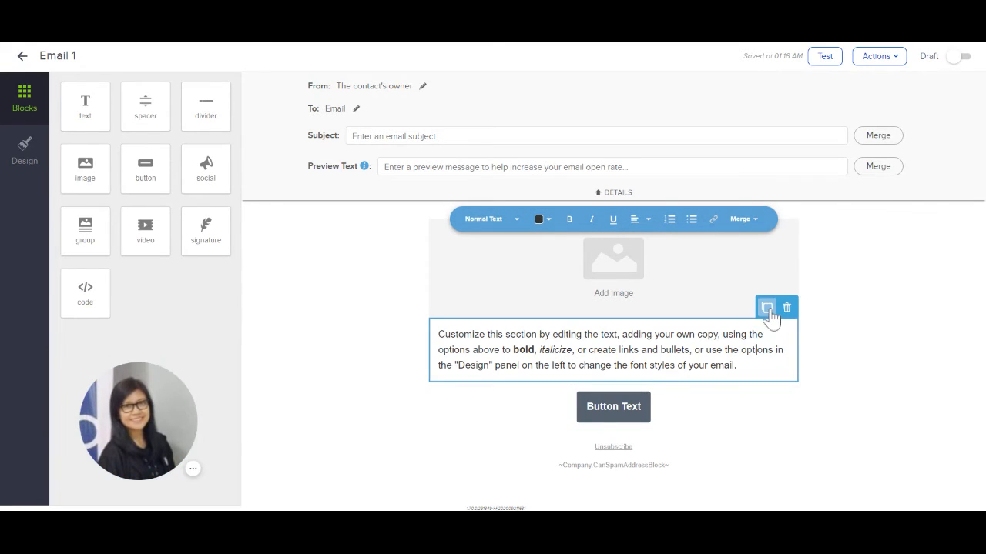
left_click(767, 308)
scroll(878, 318, "down", 2)
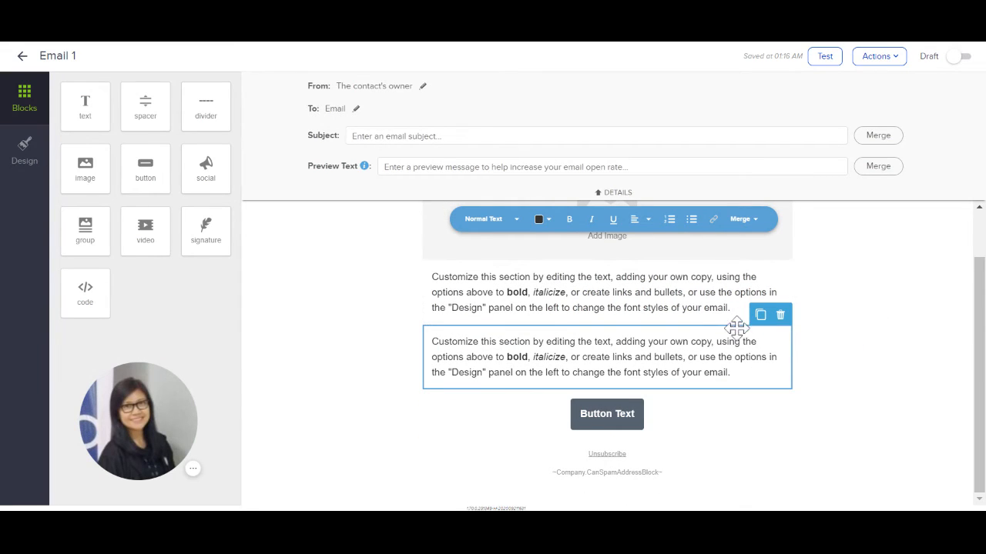
left_click_drag(731, 373, 772, 357)
left_click(665, 341)
left_click_drag(664, 324, 664, 407)
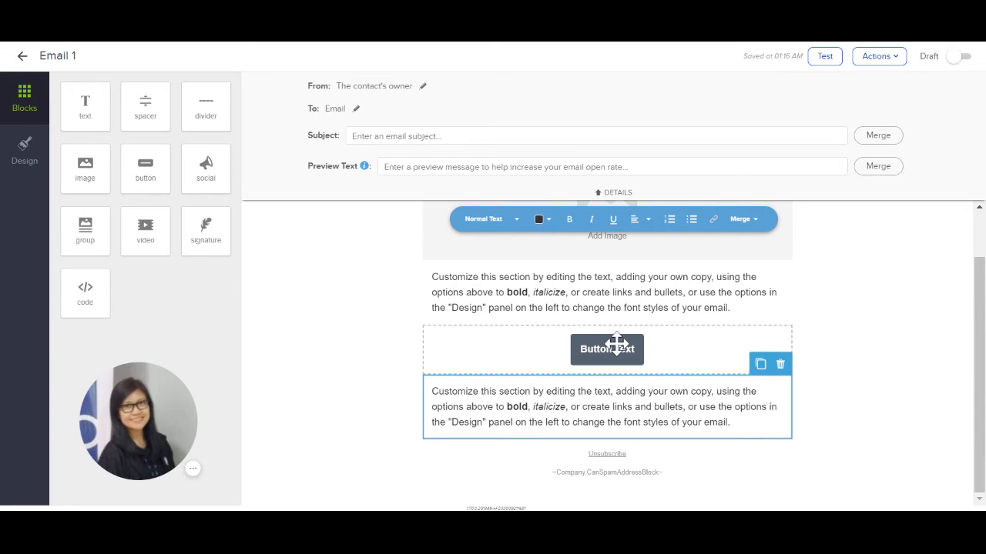
Duplicate the button block and place the copy beneath the second text block
left_click(676, 339)
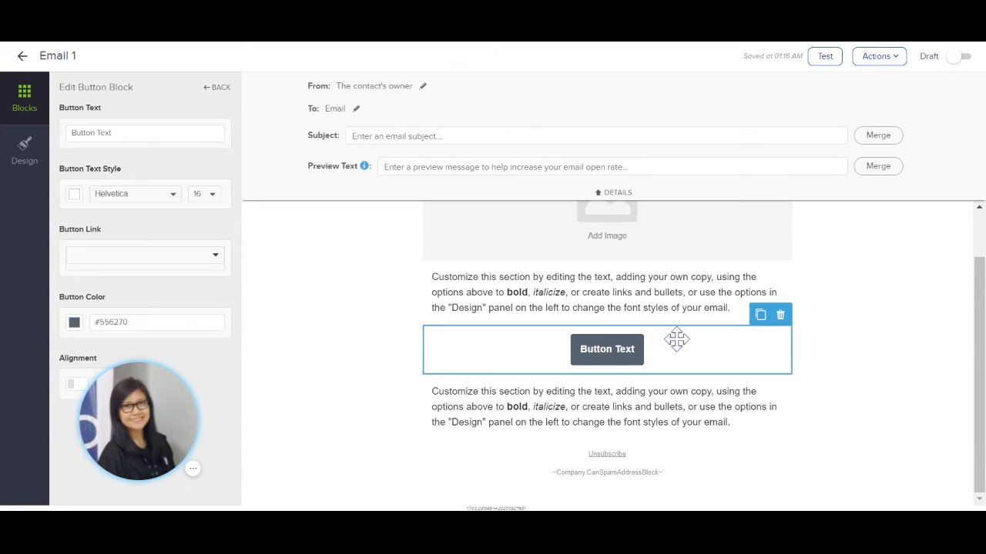
left_click(760, 314)
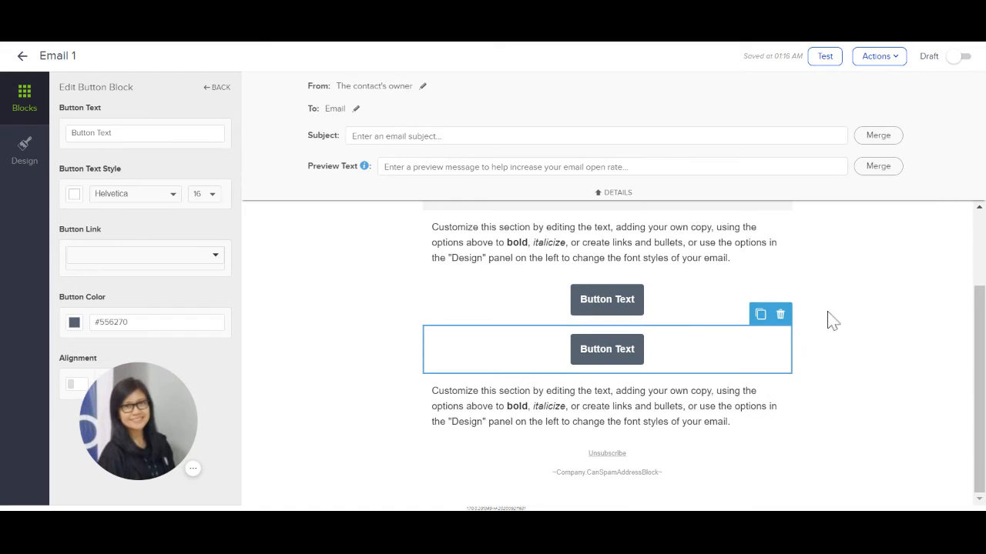
left_click_drag(701, 330, 632, 416)
left_click(894, 308)
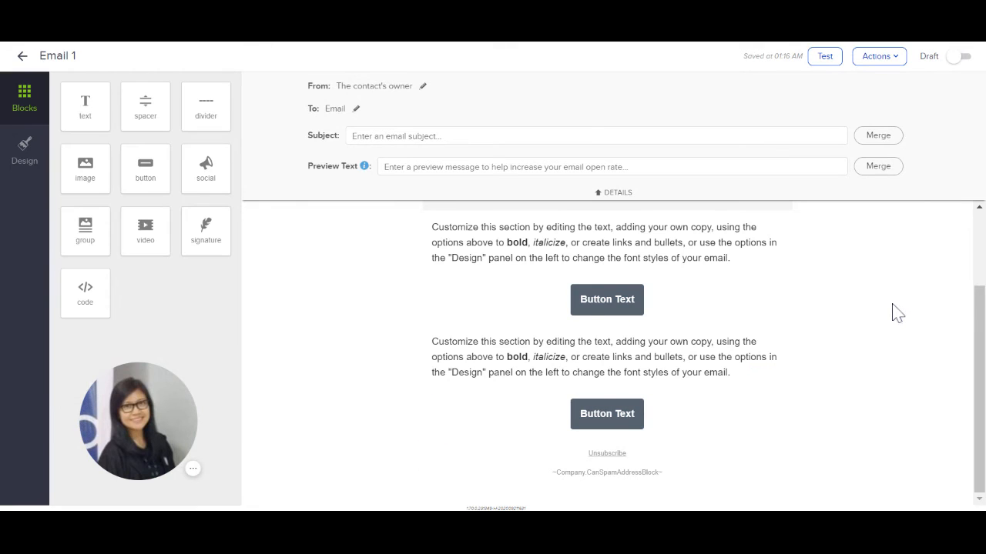
scroll(889, 337, "up", 2)
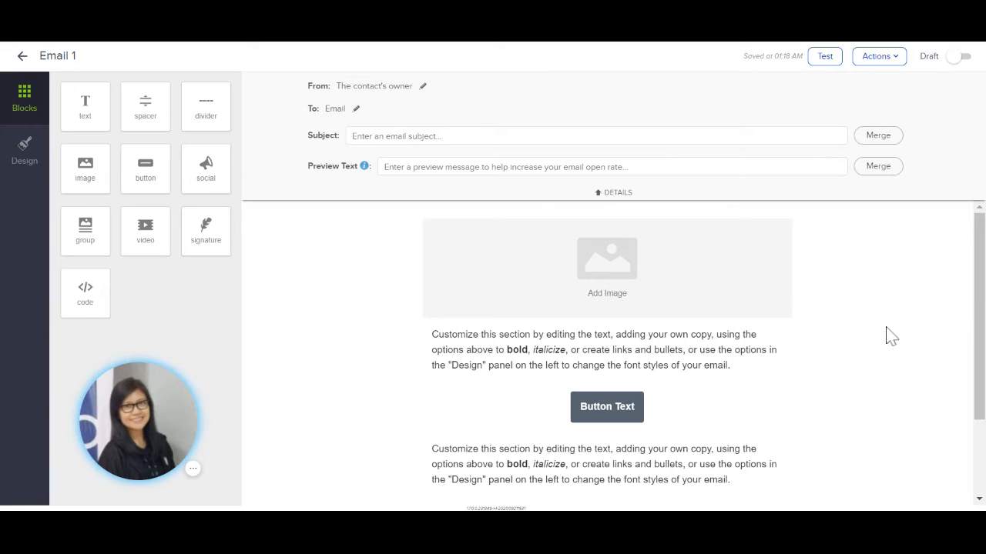
Fill the image block at the start of the email with the billygeneblack.png logo from the image library
left_click(605, 262)
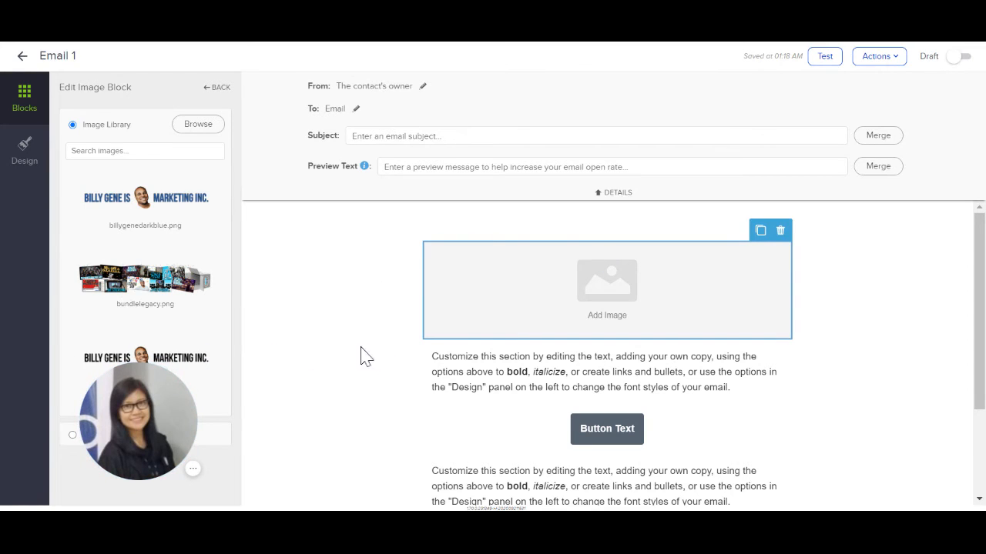
left_click_drag(130, 414, 117, 439)
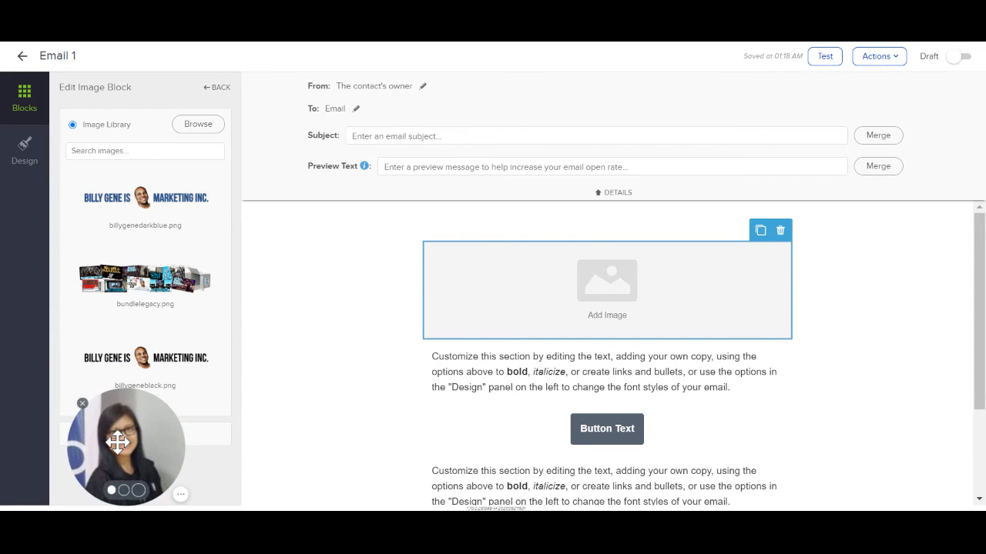
left_click(194, 368)
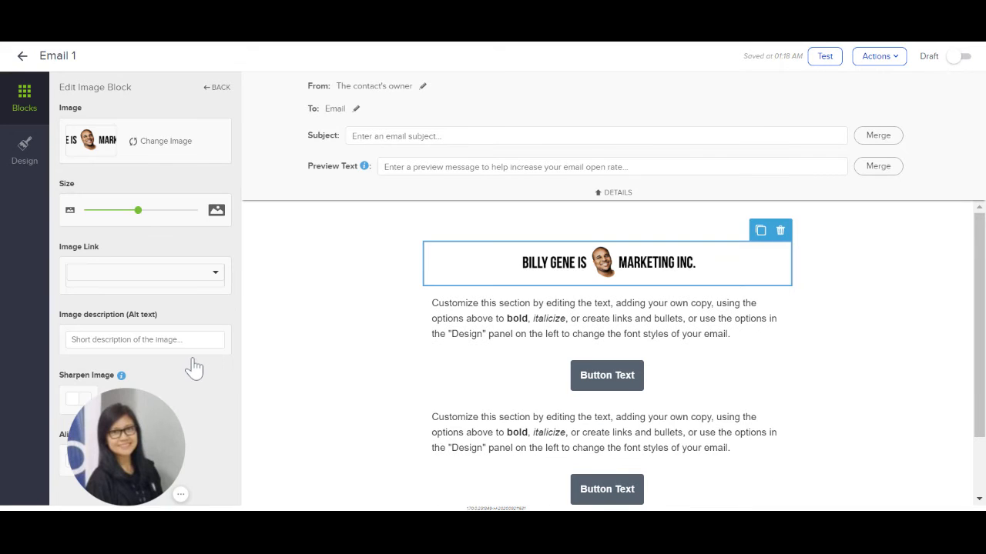
left_click(875, 298)
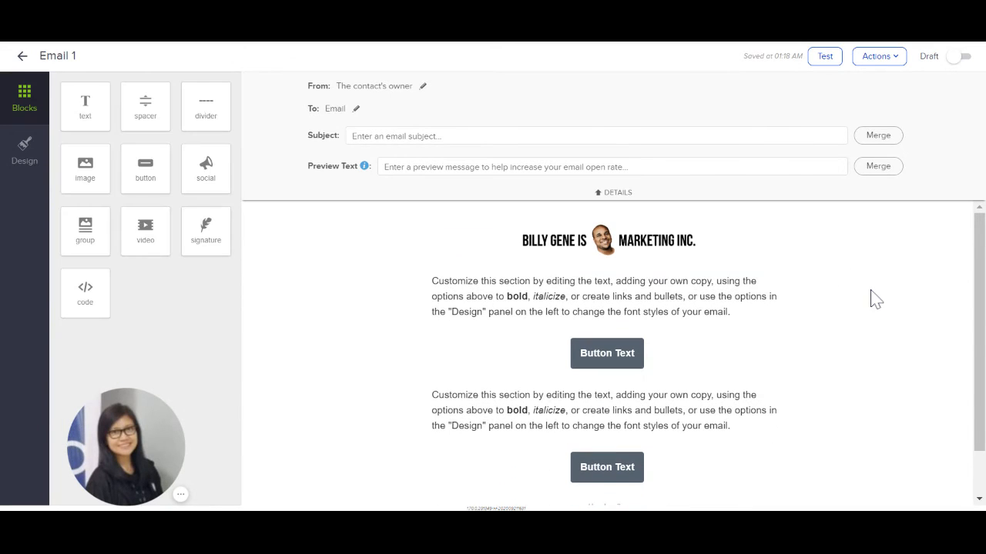
Set Email 1's subject to "It's my Birthday - want all my courses for $31?"
left_click(739, 304)
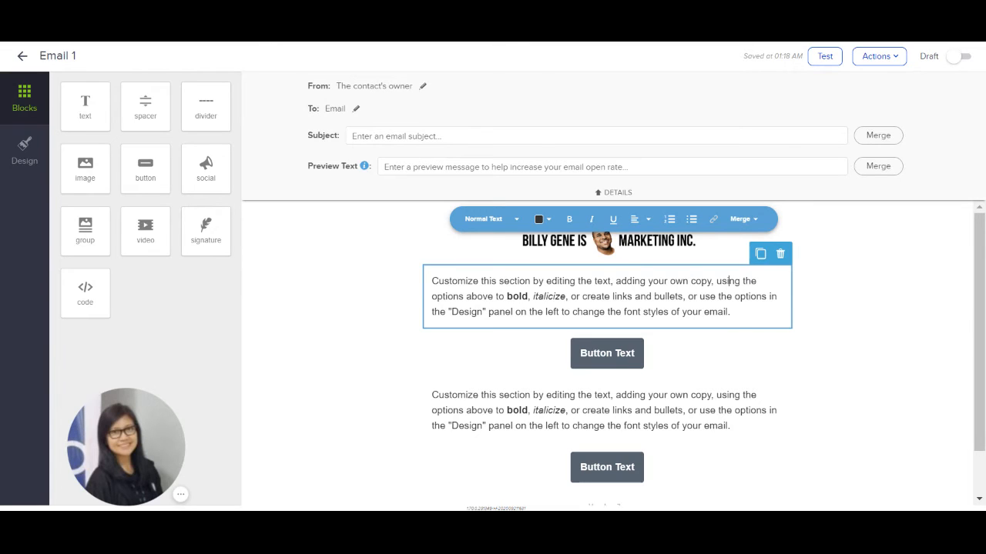
left_click(397, 136)
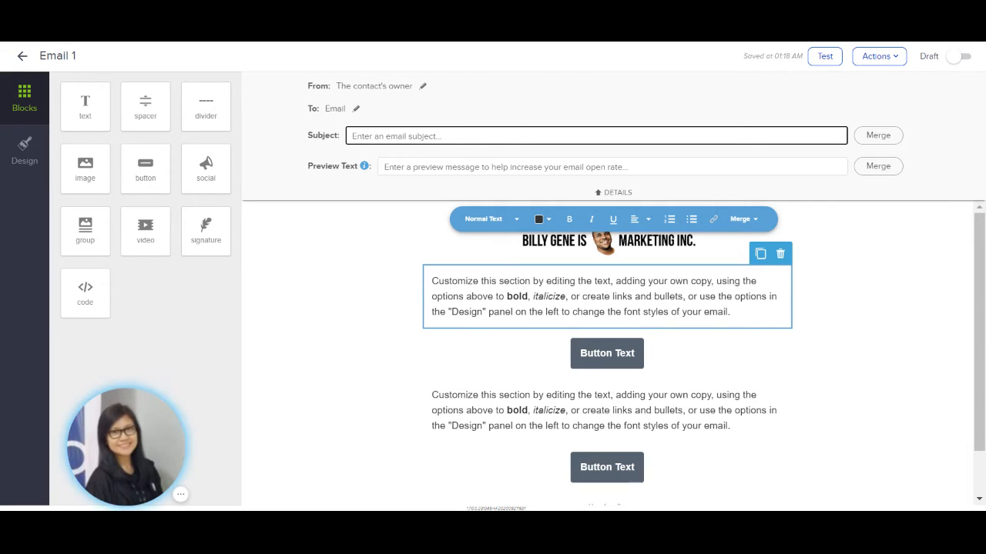
type("It's my Birthday - want all my courses for $31?")
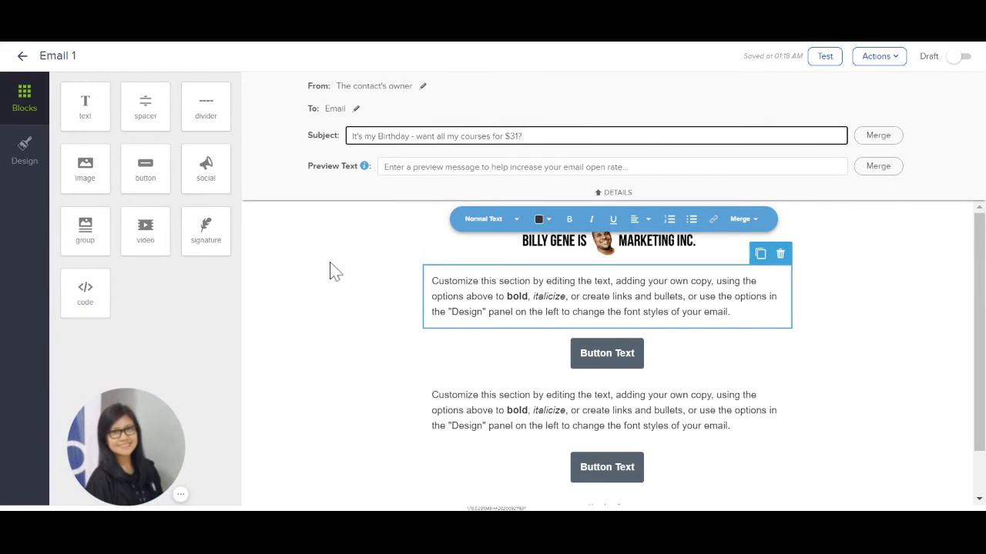
left_click(366, 255)
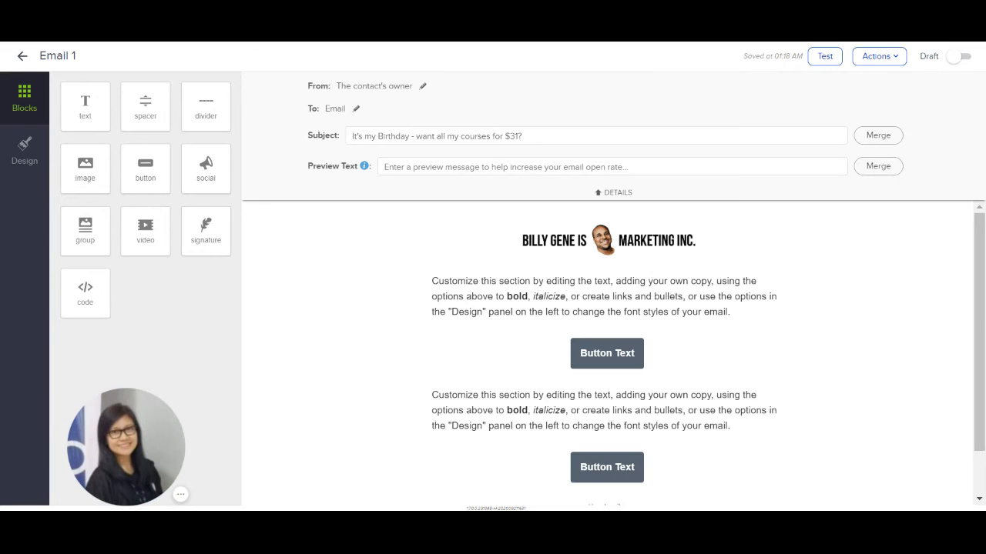
Replace the first text block's placeholder with the copied email body that begins "Hey , today is my birthday."
left_click(589, 322)
key("ctrl+a")
key("BackSpace")
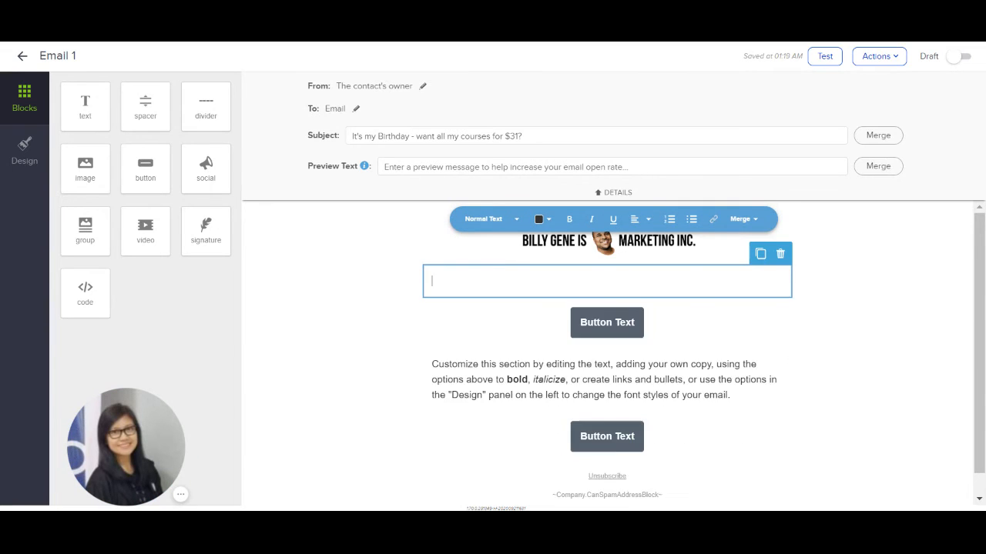
key("ctrl+v")
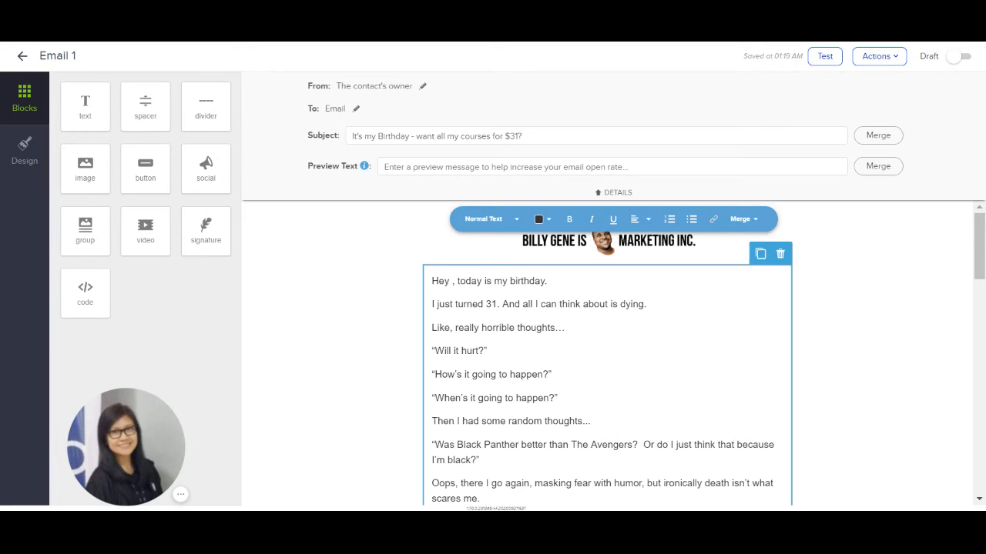
scroll(845, 298, "down", 15)
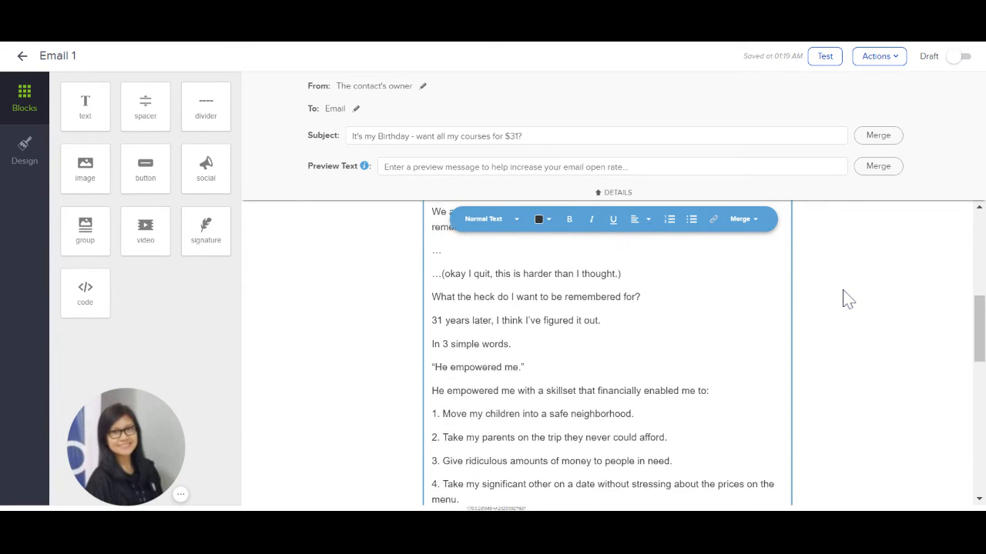
scroll(846, 298, "down", 5)
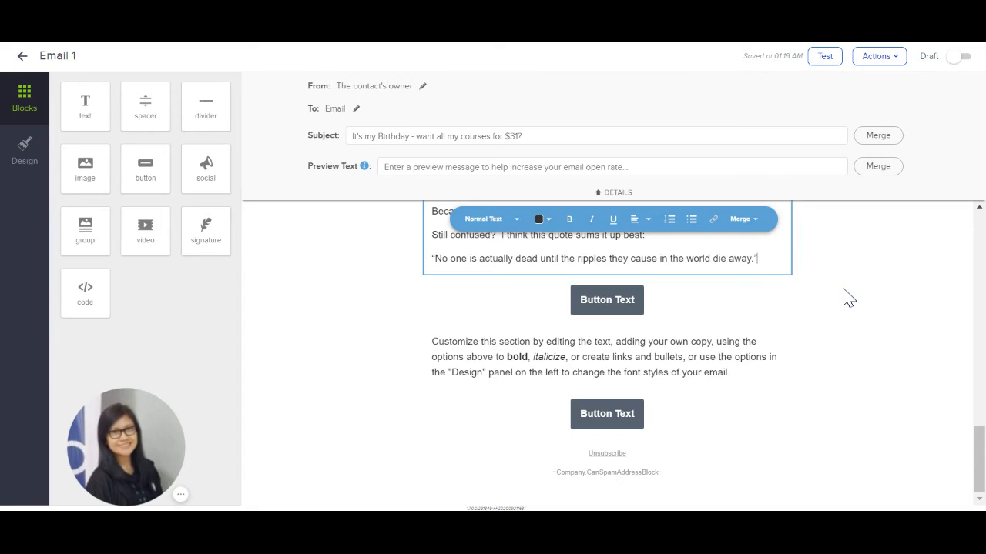
Change the first button's text to "CLICK HERE TO GET ALL OF MY COURSES FOR $31"
scroll(845, 298, "up", 1)
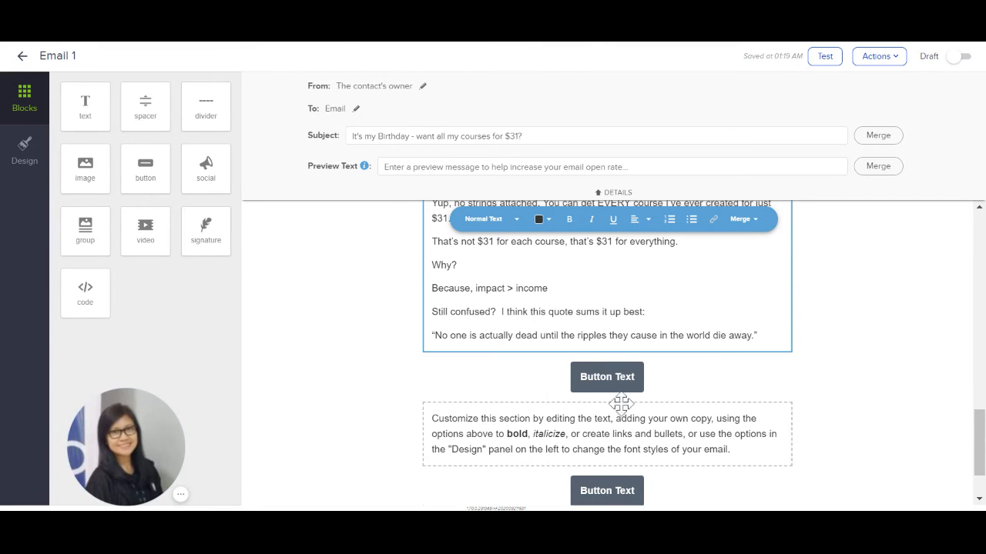
left_click(620, 377)
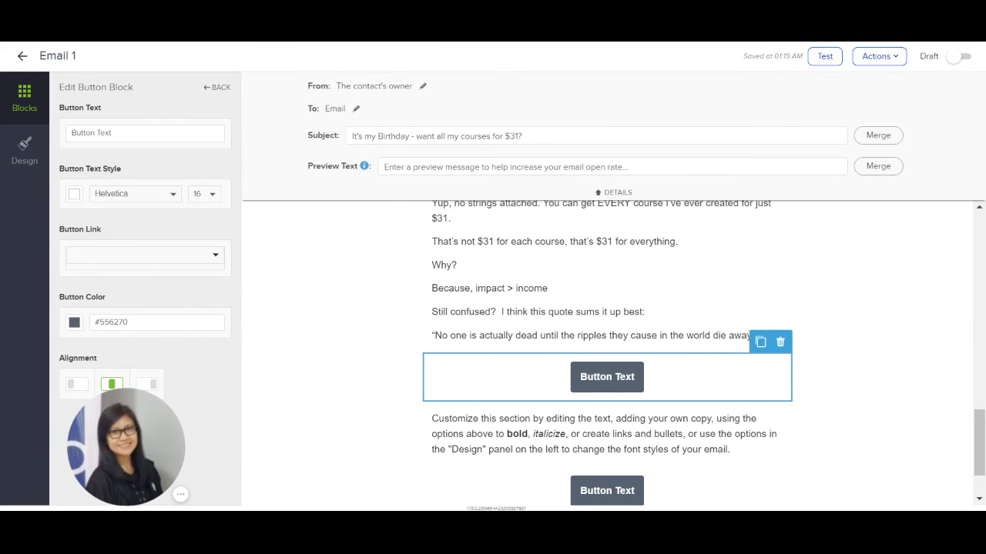
key("BackSpace")
key("BackSpace")
key("BackSpace")
key("BackSpace")
key("BackSpace")
key("BackSpace")
key("BackSpace")
key("BackSpace")
key("BackSpace")
key("BackSpace")
key("BackSpace")
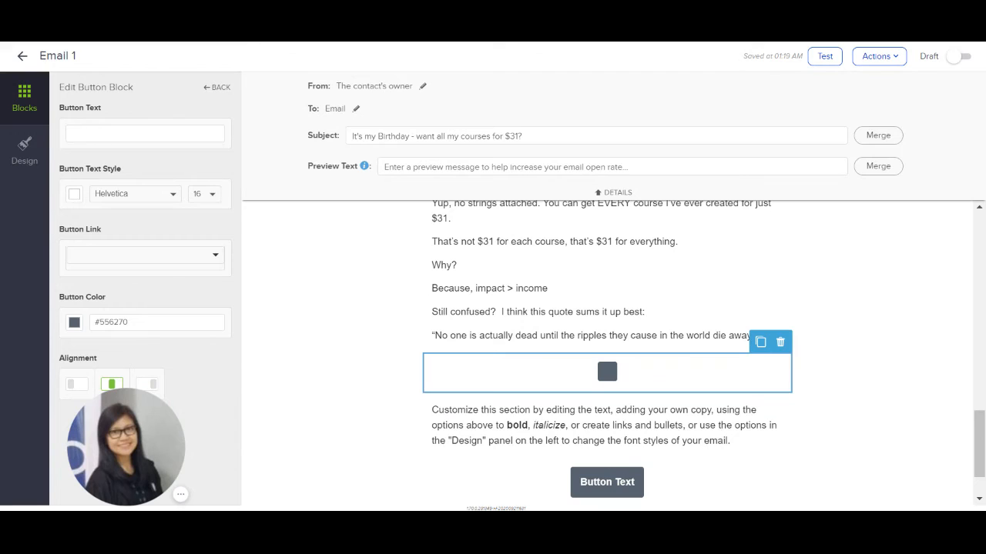
type("CLICK HERE TO GET ALL OF MY COURSES FOR $31")
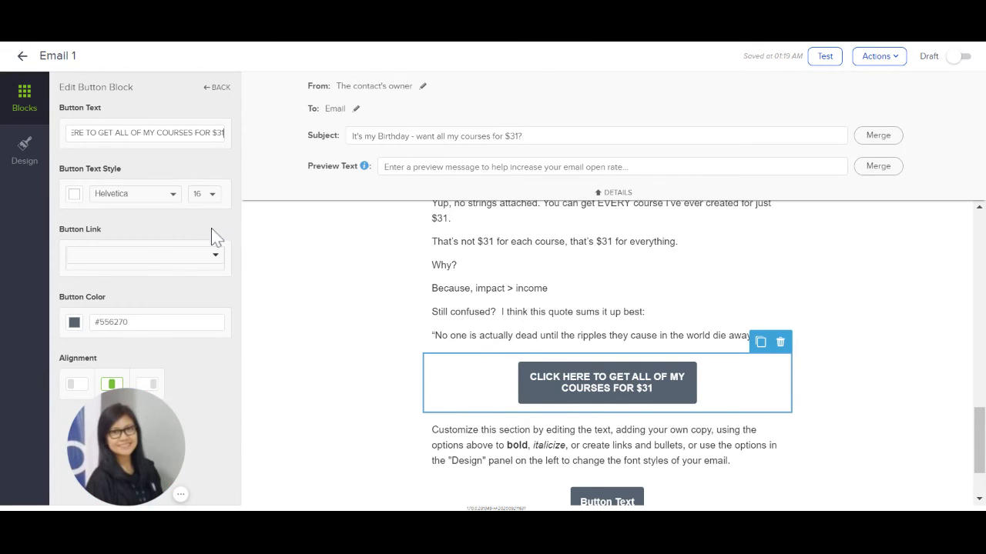
Set the first button's color to the yellow swatch #F0C043
left_click(75, 323)
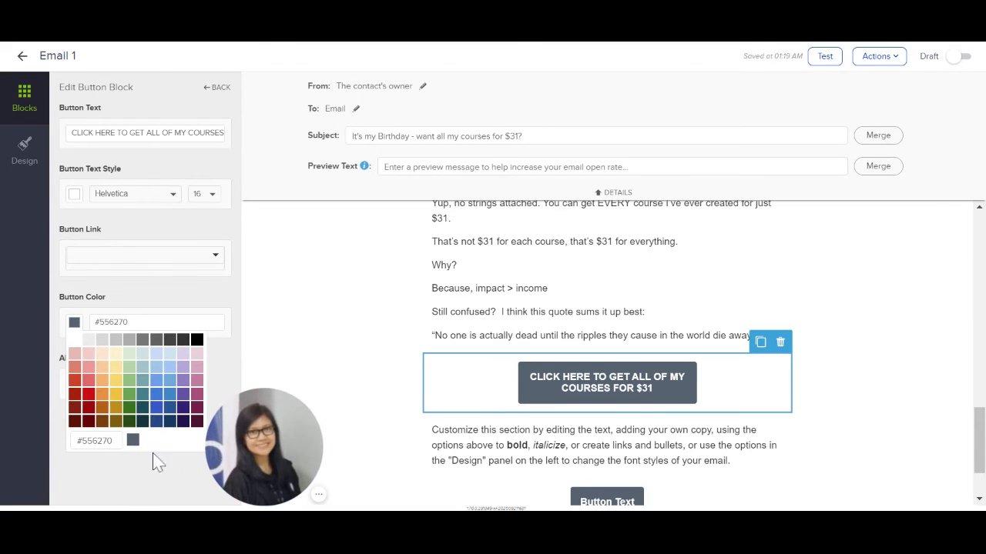
left_click(118, 398)
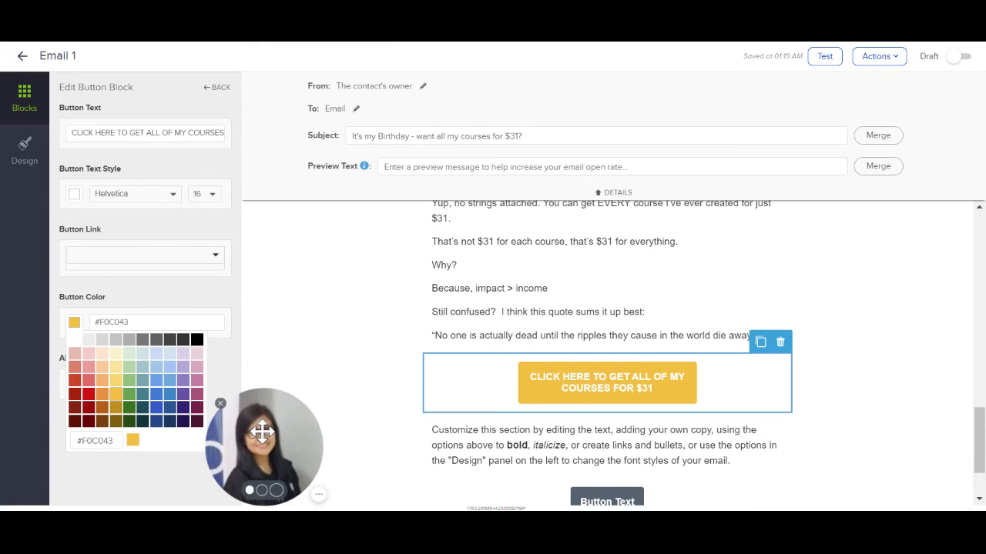
left_click_drag(254, 435, 901, 440)
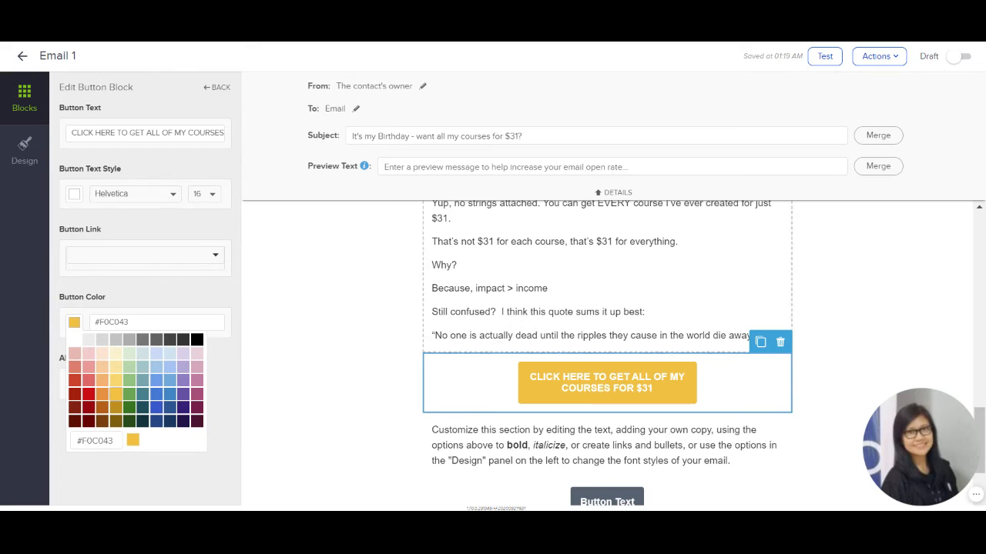
left_click(321, 317)
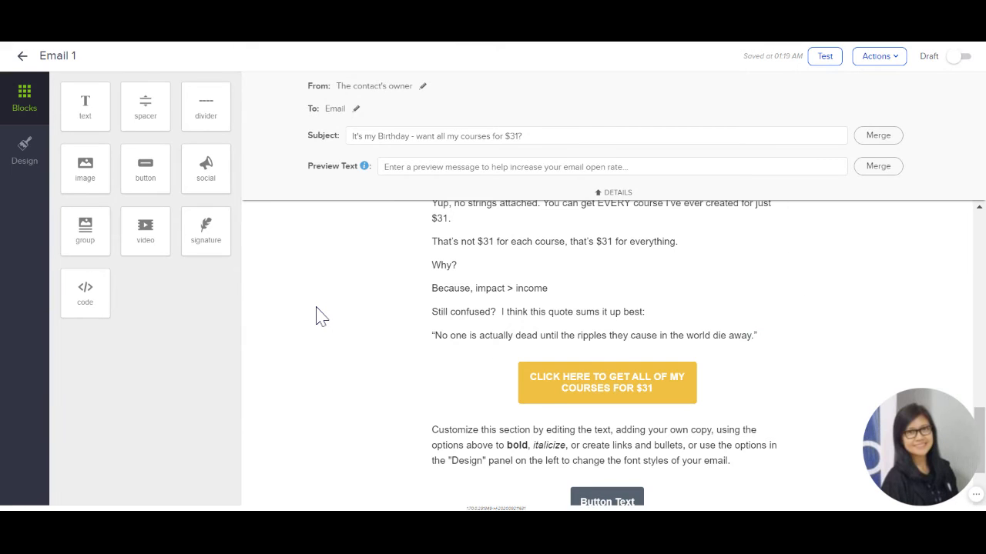
scroll(354, 312, "down", 2)
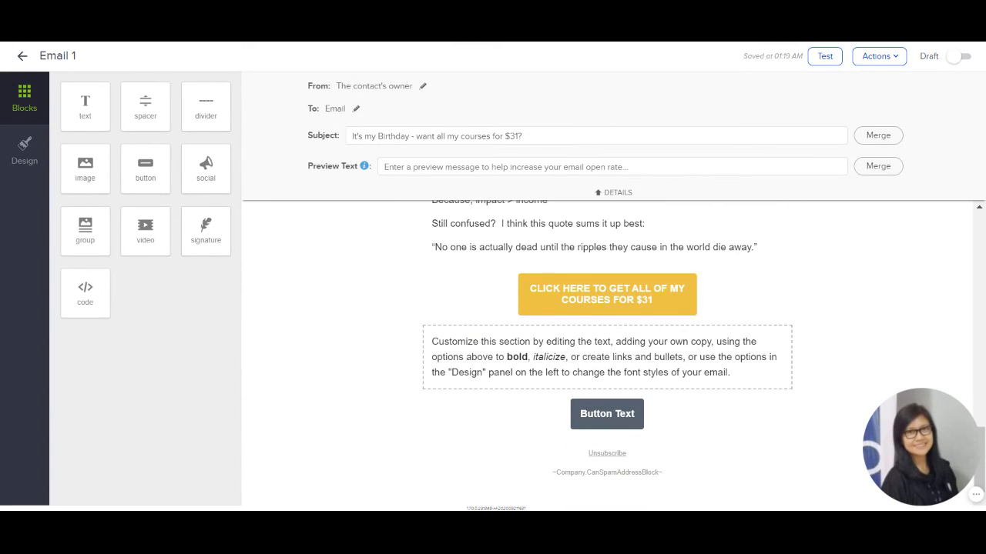
left_click(518, 357)
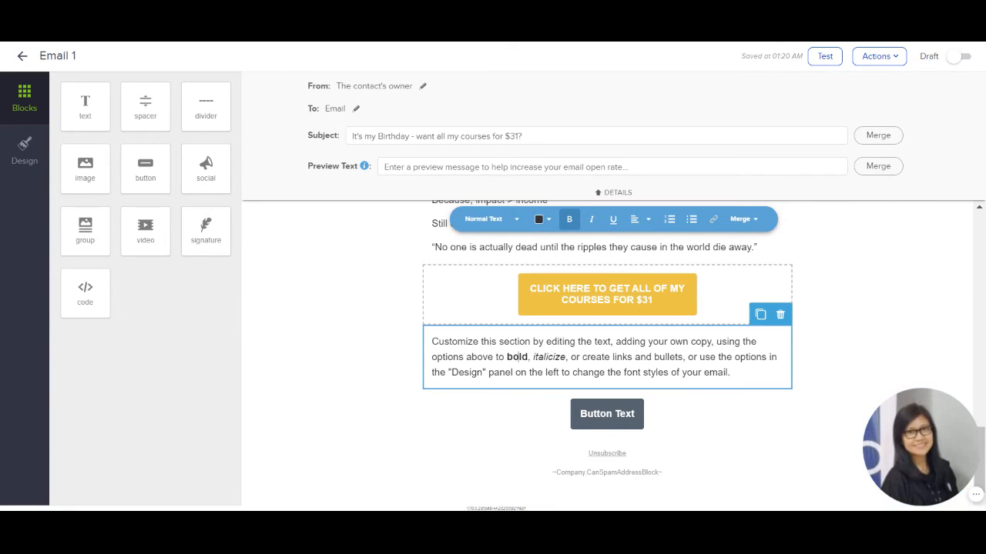
scroll(836, 293, "up", 4)
scroll(838, 294, "down", 4)
left_click(560, 356)
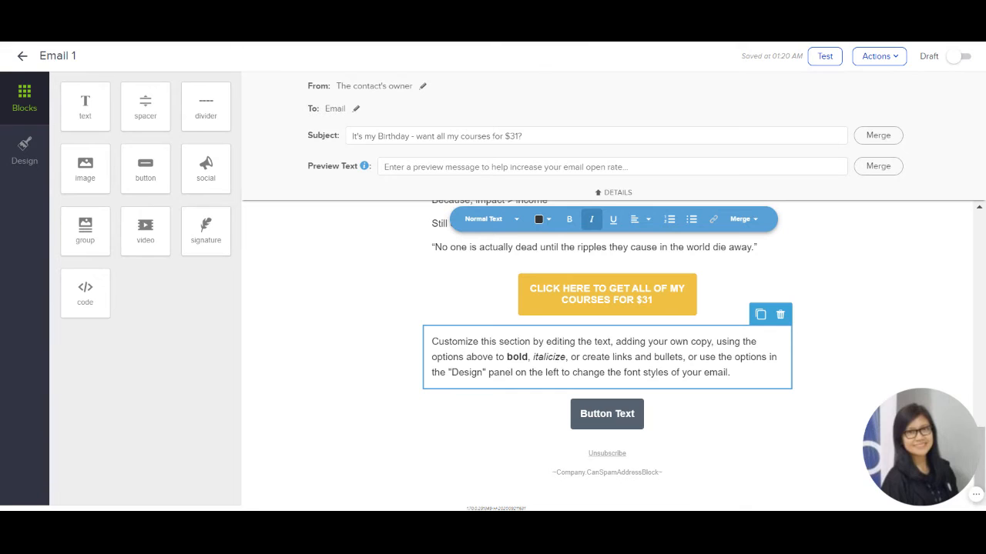
key("ctrl+a")
key("BackSpace")
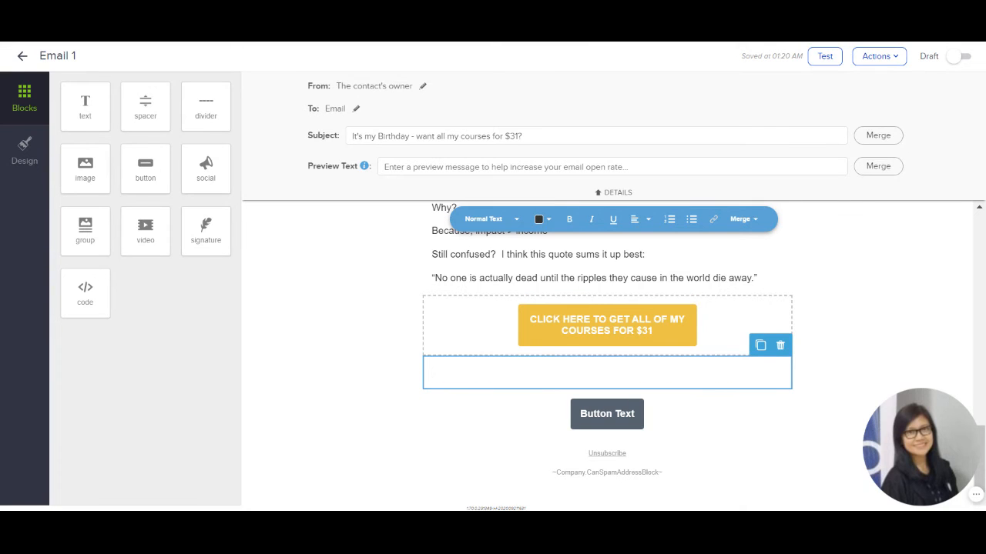
key("ctrl+v")
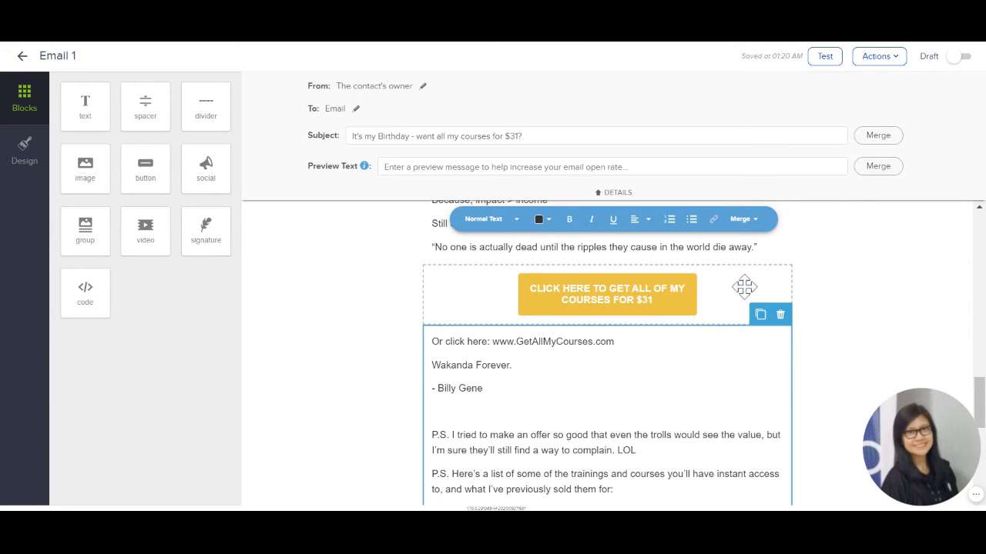
scroll(801, 286, "down", 3)
scroll(787, 288, "down", 3)
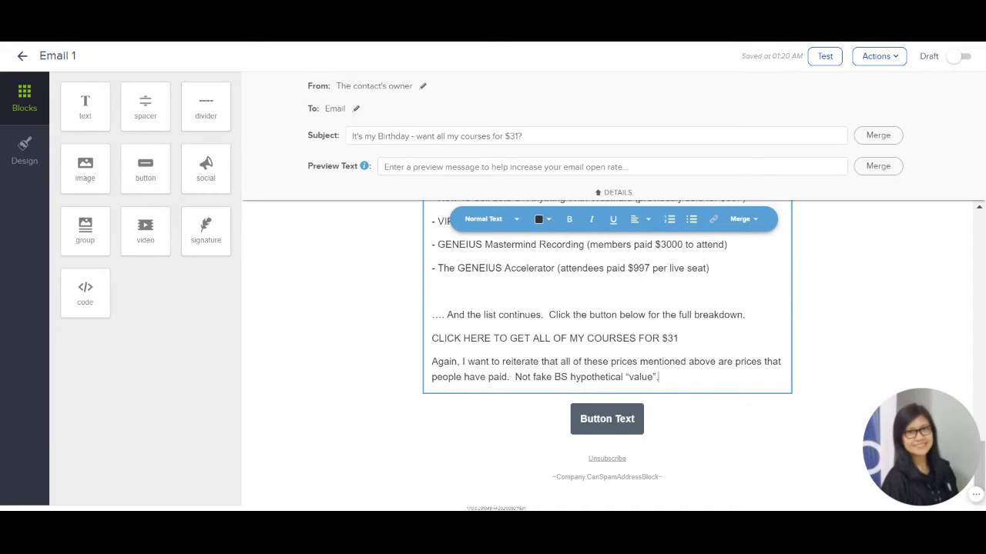
Copy the line "CLICK HERE TO GET ALL OF MY COURSES FOR $31" from the second text block and use it as the second button's text
scroll(607, 354, "down", 1)
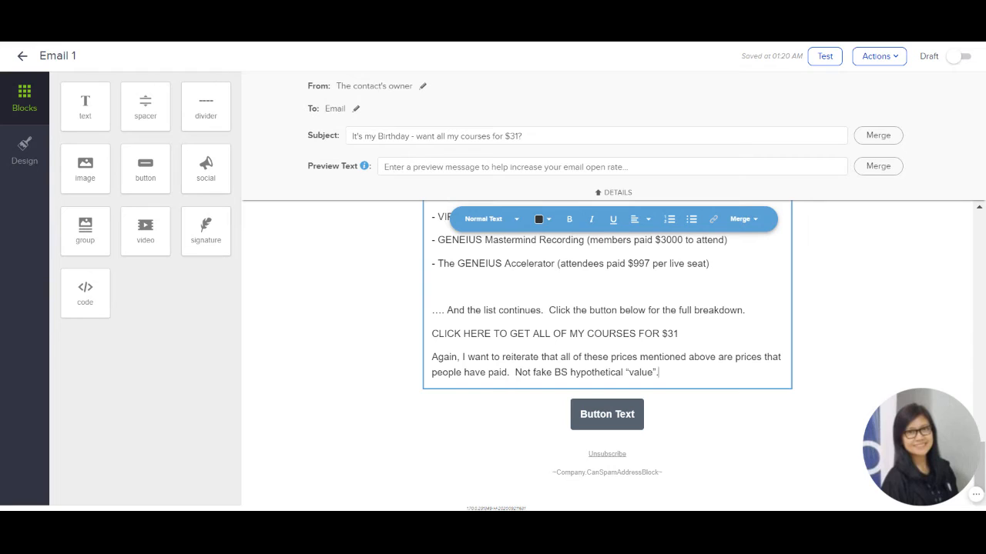
left_click_drag(431, 333, 679, 333)
key("ctrl+c")
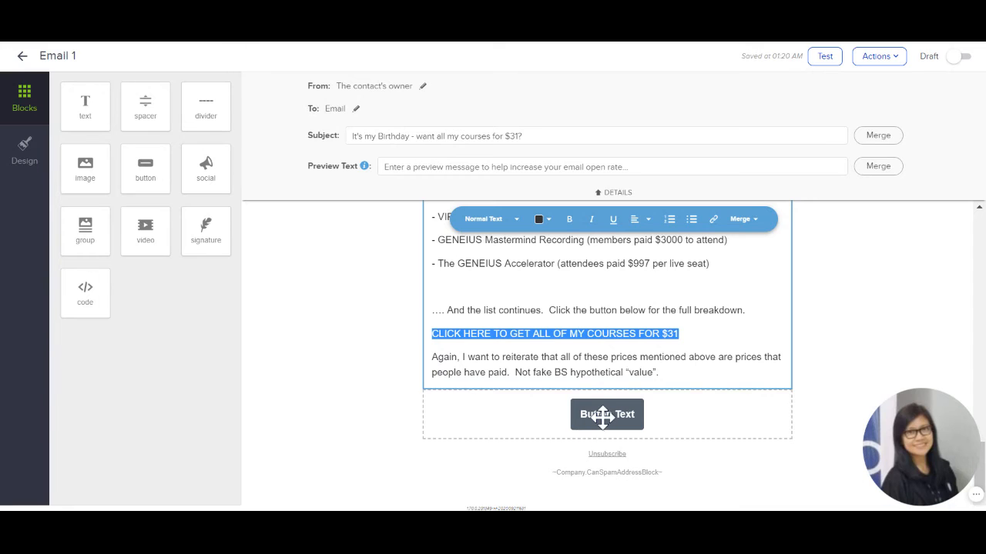
left_click(599, 414)
left_click_drag(118, 133, 6, 137)
key("BackSpace")
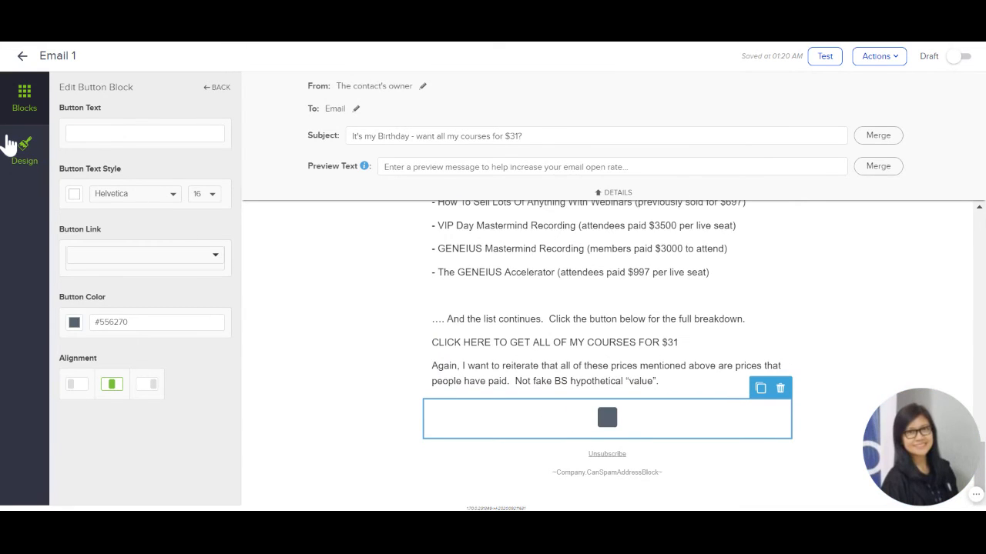
key("ctrl+v")
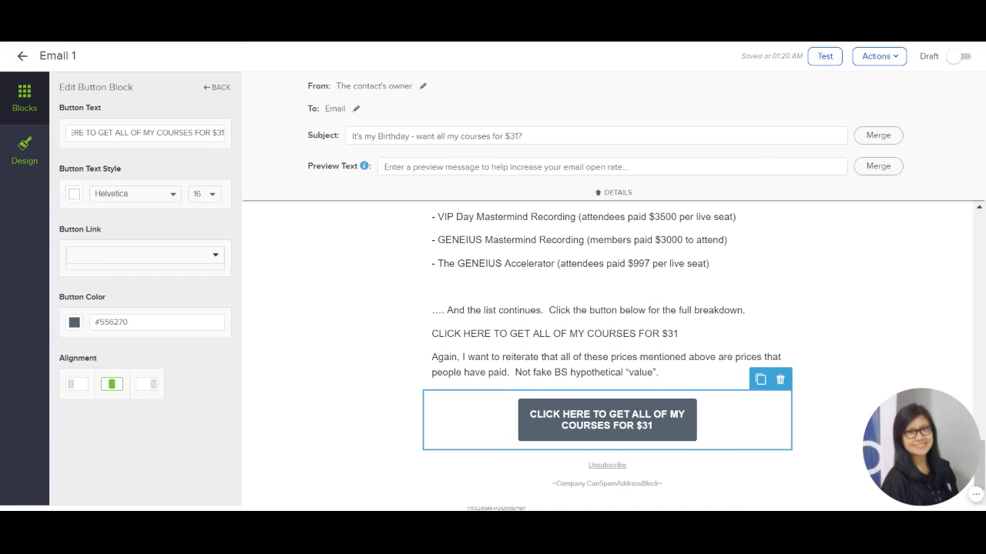
Recolor the second button yellow with #F0C043, matching the first button
left_click(74, 325)
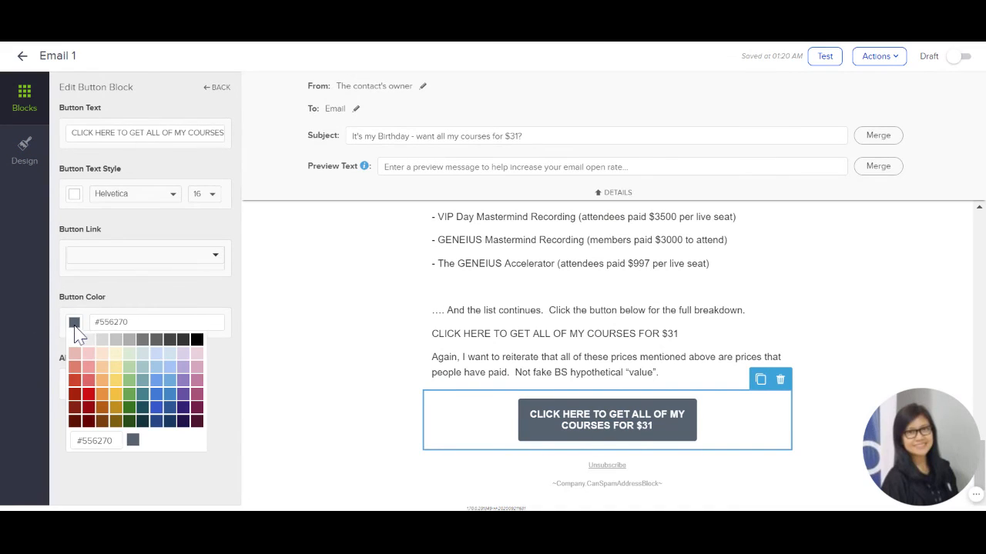
left_click(116, 395)
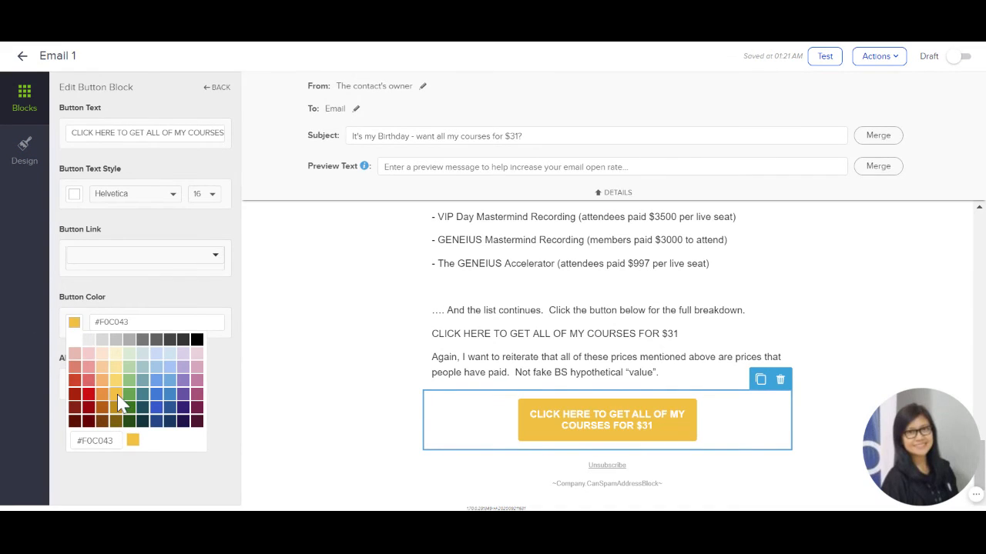
left_click(865, 280)
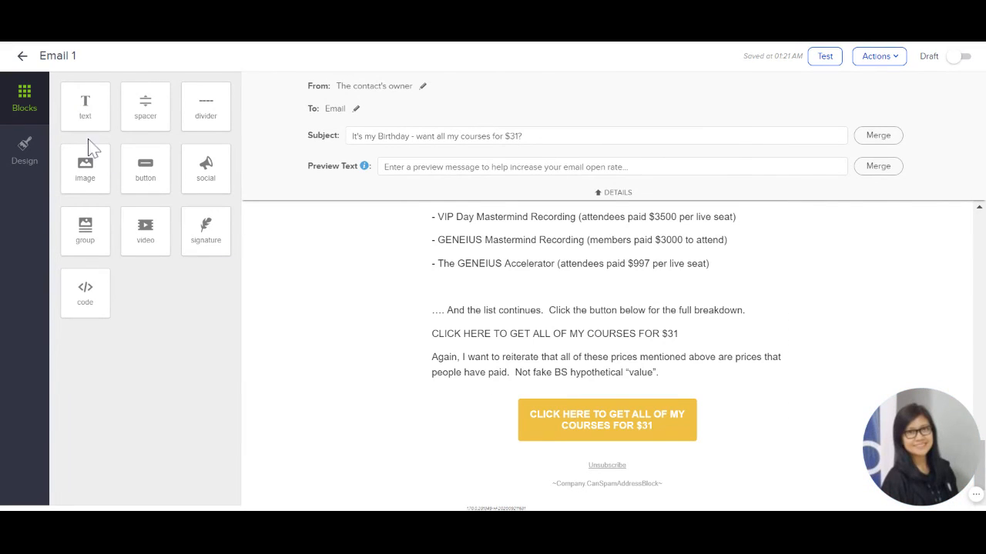
Add a text block below the second button and move the closing paragraph that begins "Again, I want to reiterate" into it
left_click_drag(84, 111, 512, 431)
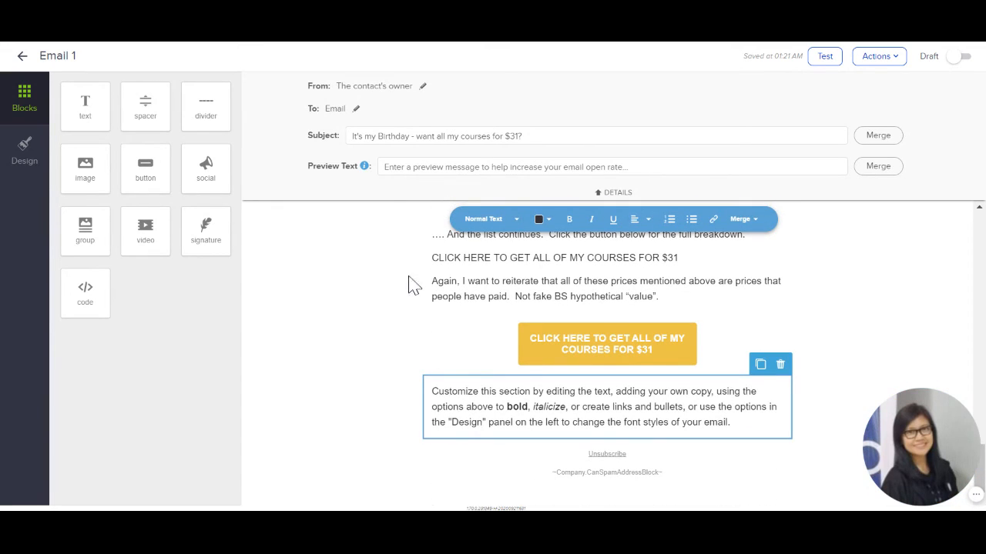
left_click_drag(431, 281, 660, 296)
key("ctrl+c")
key("BackSpace")
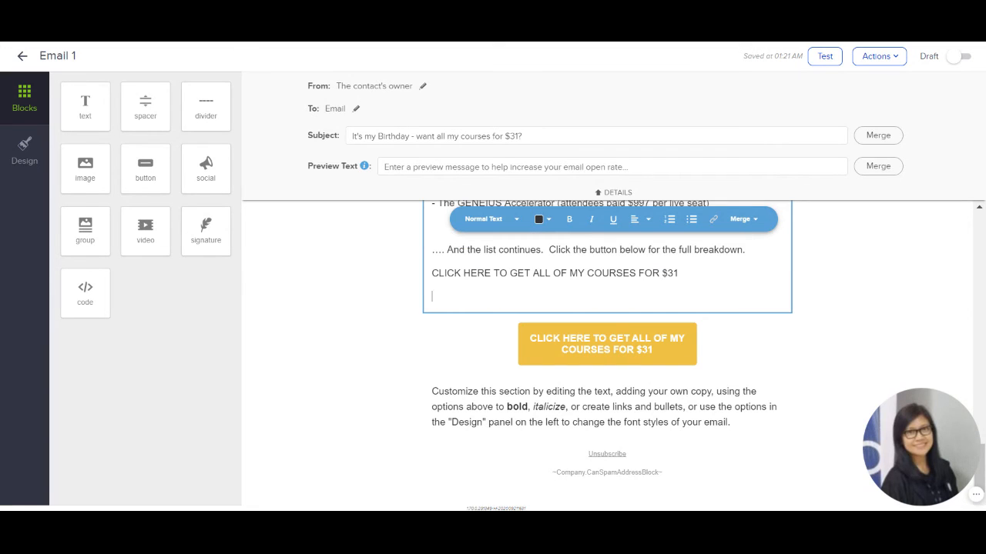
double_click(622, 406)
key("ctrl+a")
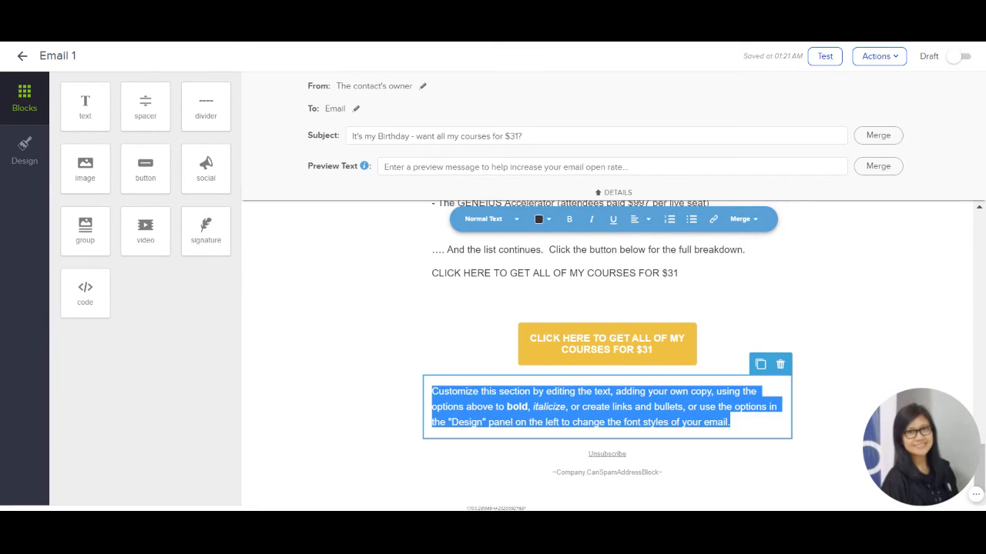
key("BackSpace")
key("ctrl+v")
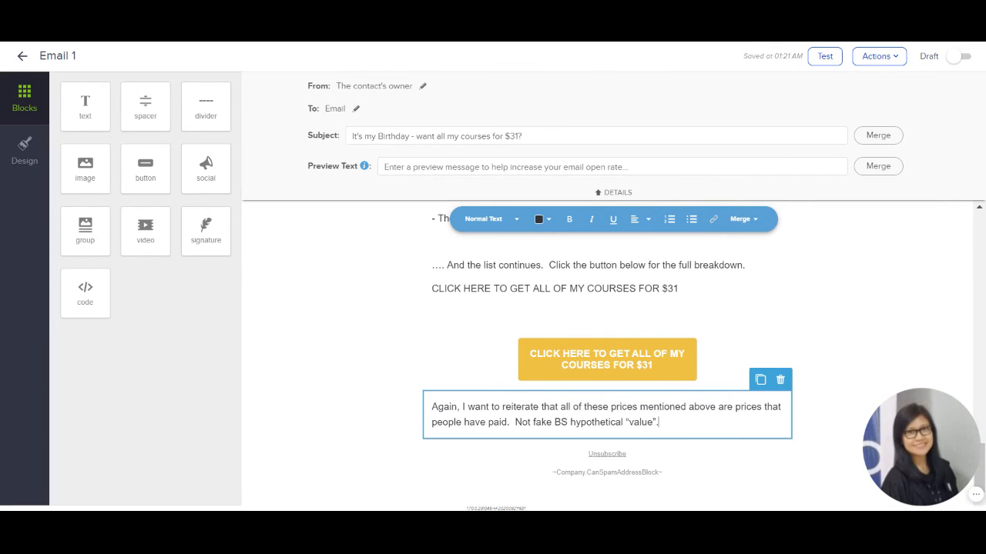
Delete the leftover line "CLICK HERE TO GET ALL OF MY COURSES FOR $31" and its empty paragraph from the text above the second button
left_click(461, 289)
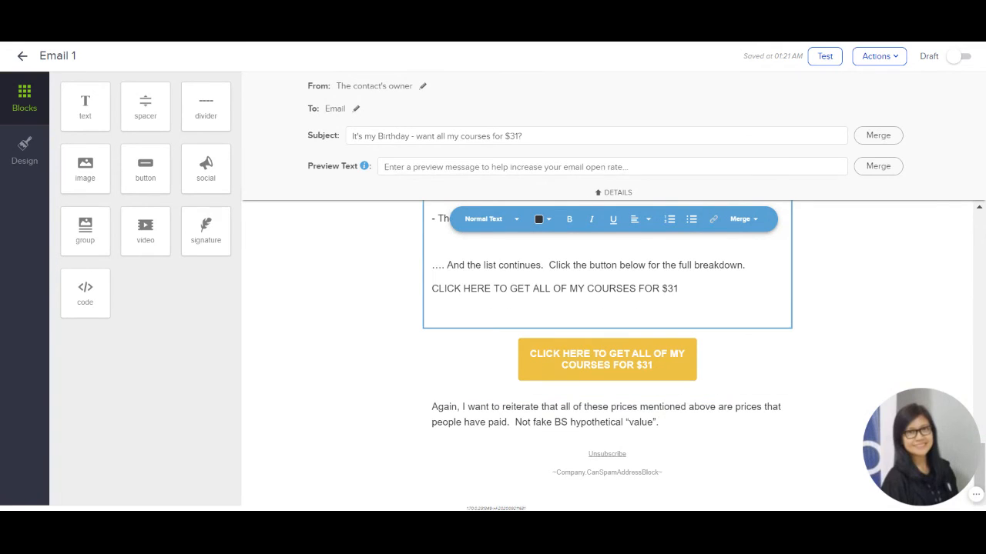
triple_click(493, 288)
key("BackSpace")
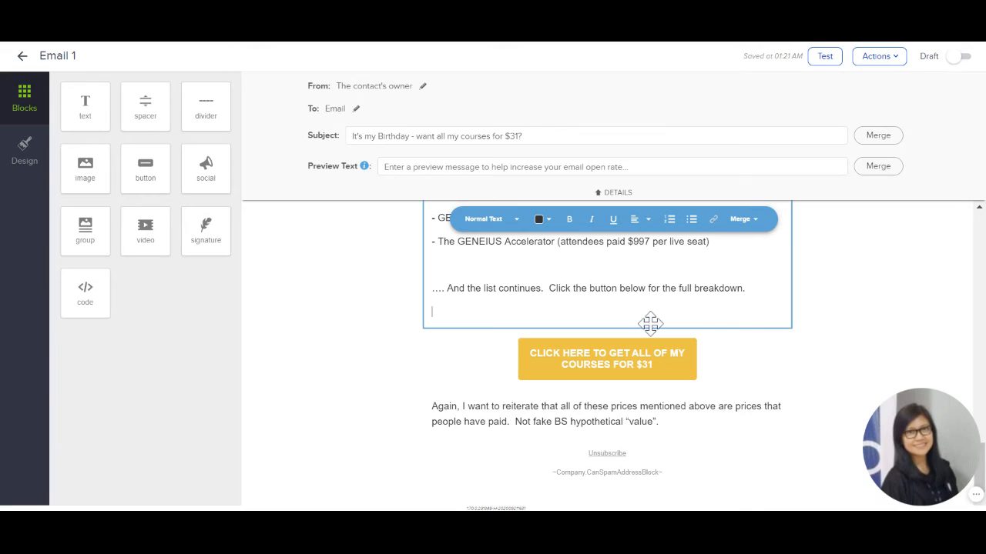
key("BackSpace")
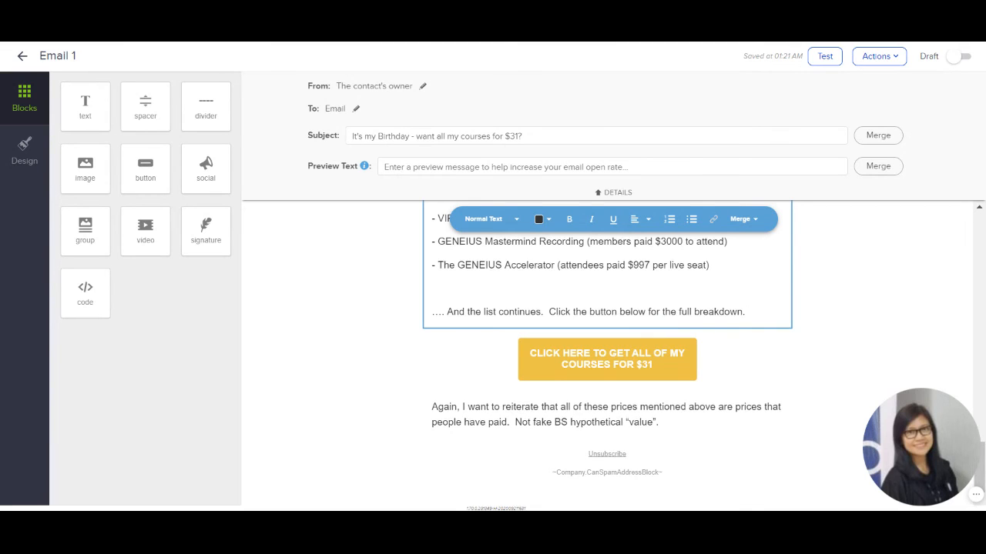
left_click(854, 302)
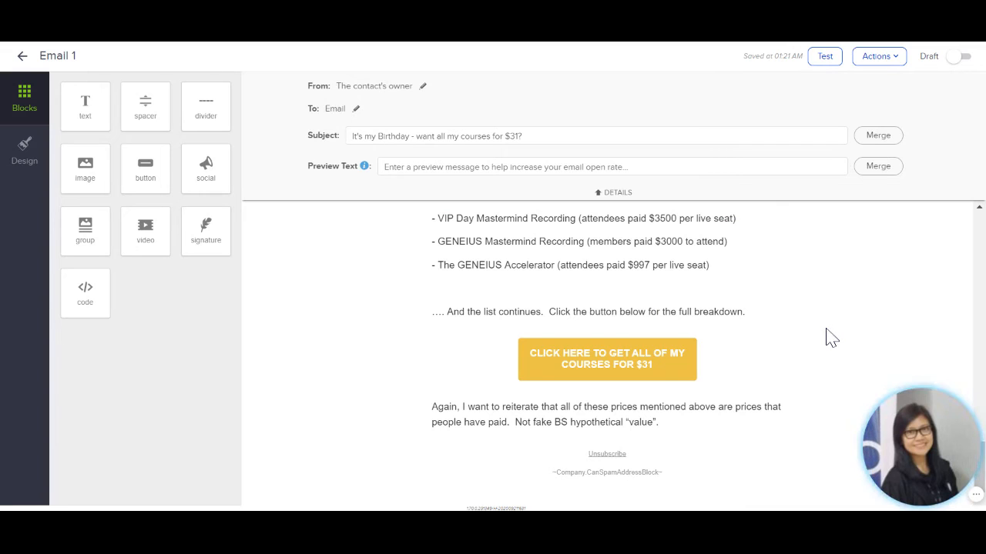
Change the email position in the design settings from centered to left-aligned
scroll(828, 337, "up", 3)
scroll(828, 337, "up", 15)
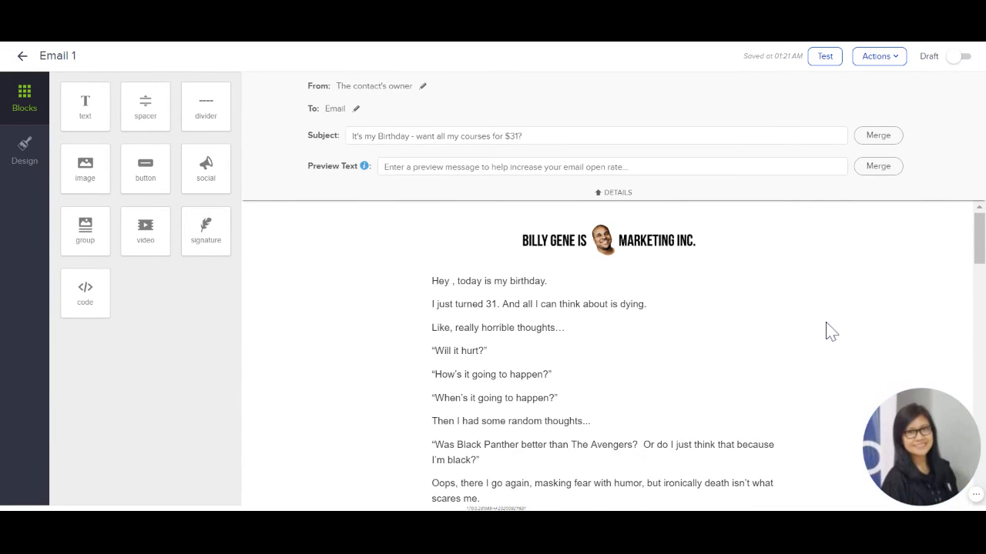
left_click(24, 159)
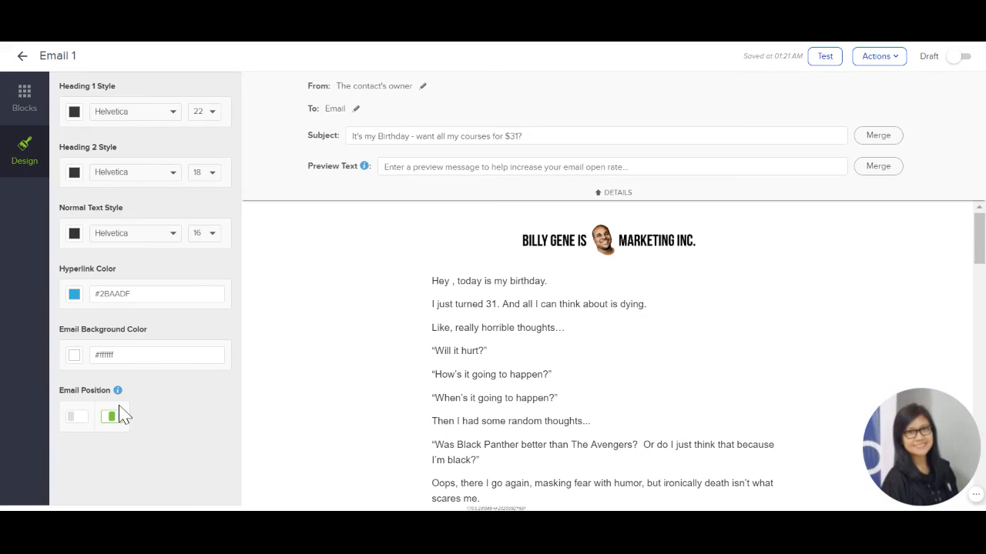
left_click(76, 419)
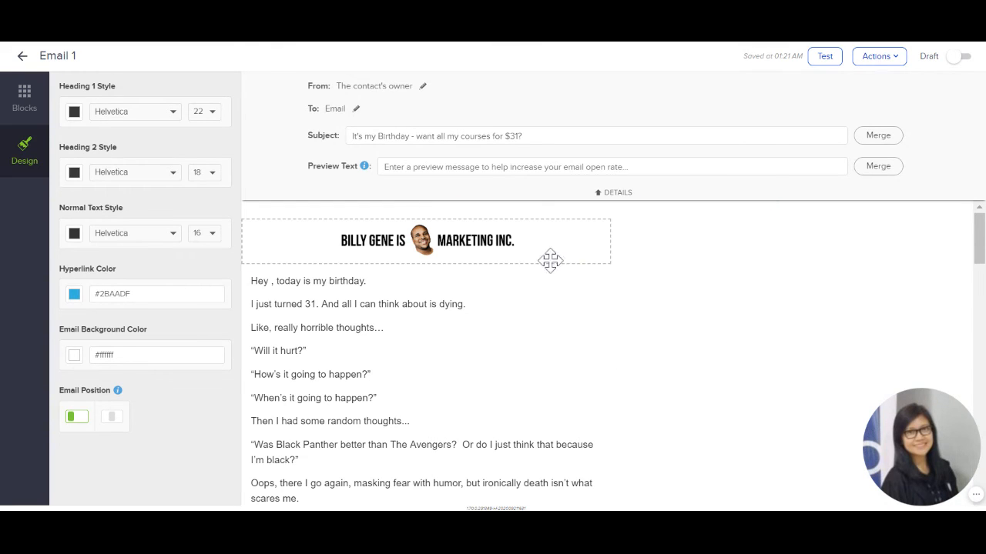
Examine the logo image's size setting and the link types available for it
left_click(475, 241)
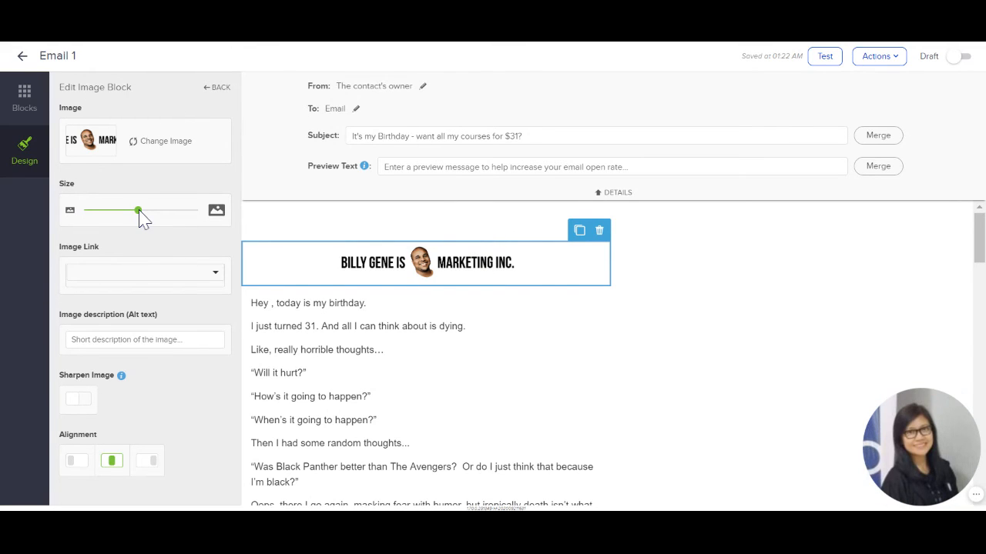
mouse_move(139, 213)
left_mouse_down()
mouse_move(217, 218)
mouse_move(142, 221)
left_mouse_up()
left_click(214, 277)
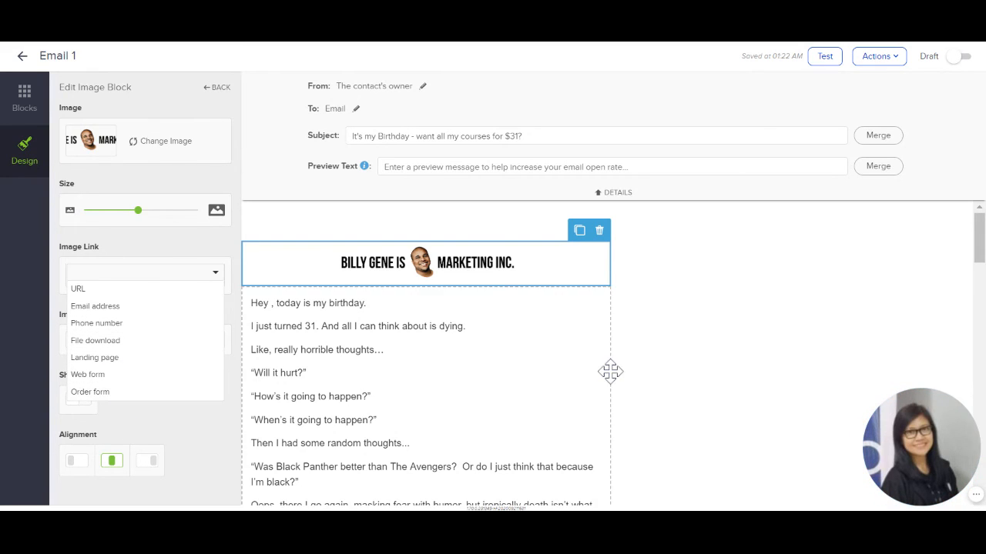
left_click(740, 325)
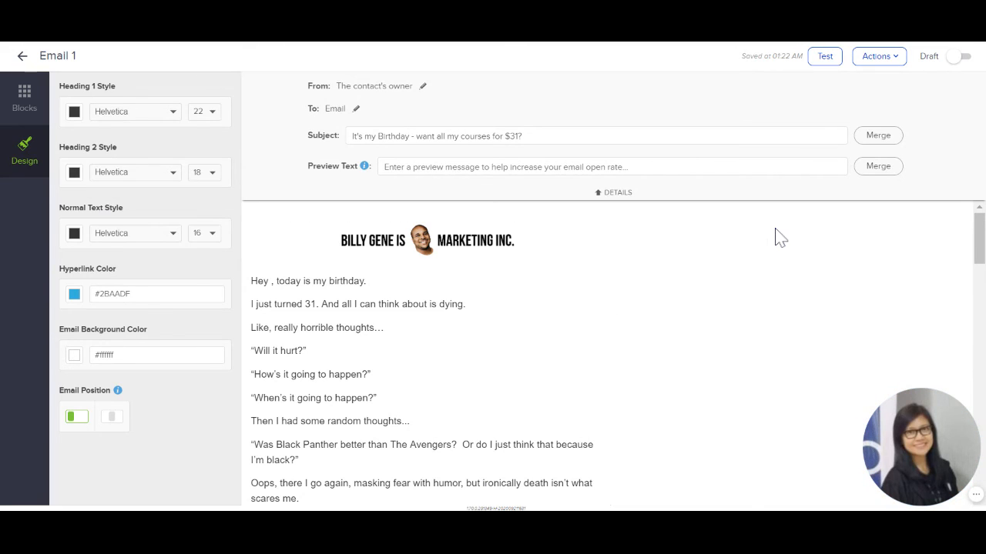
Try the light blue email background color #CFE2F1, and restore the background to white #FFFFFF
left_click(75, 356)
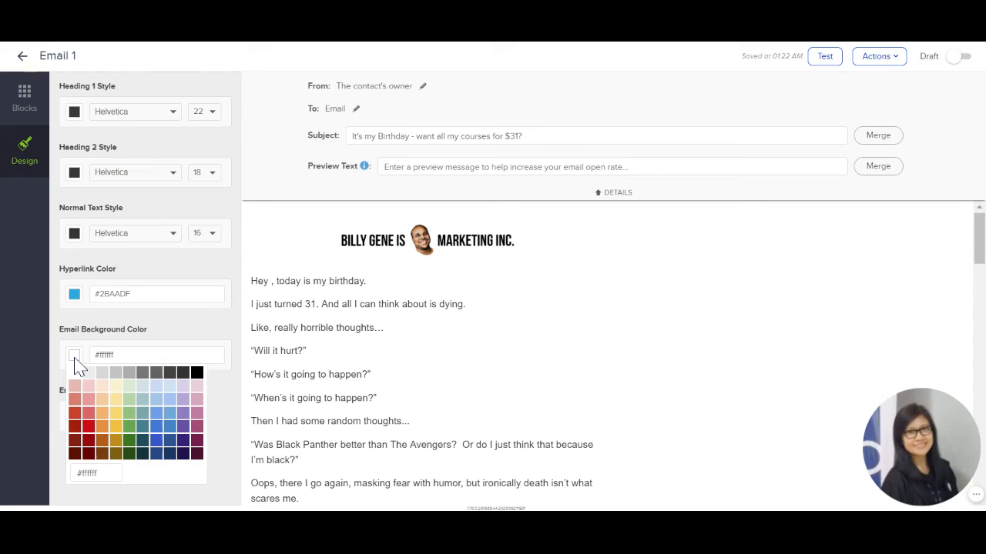
left_click(169, 388)
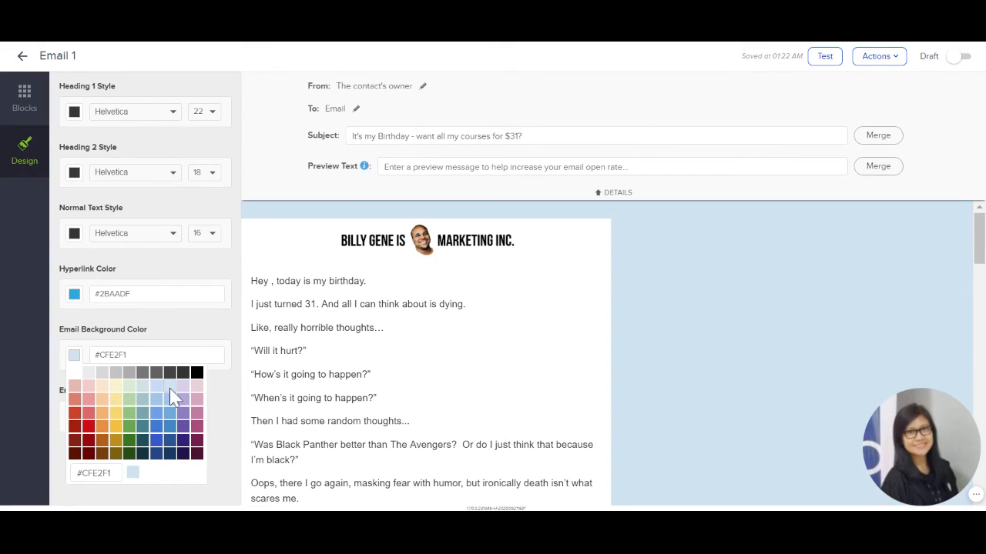
left_click(75, 359)
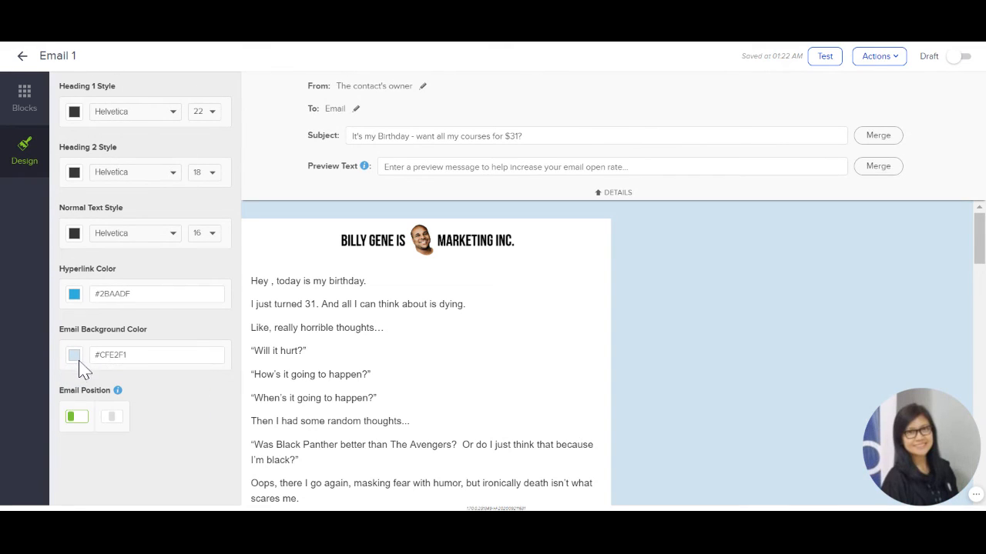
left_click(77, 357)
left_click(75, 374)
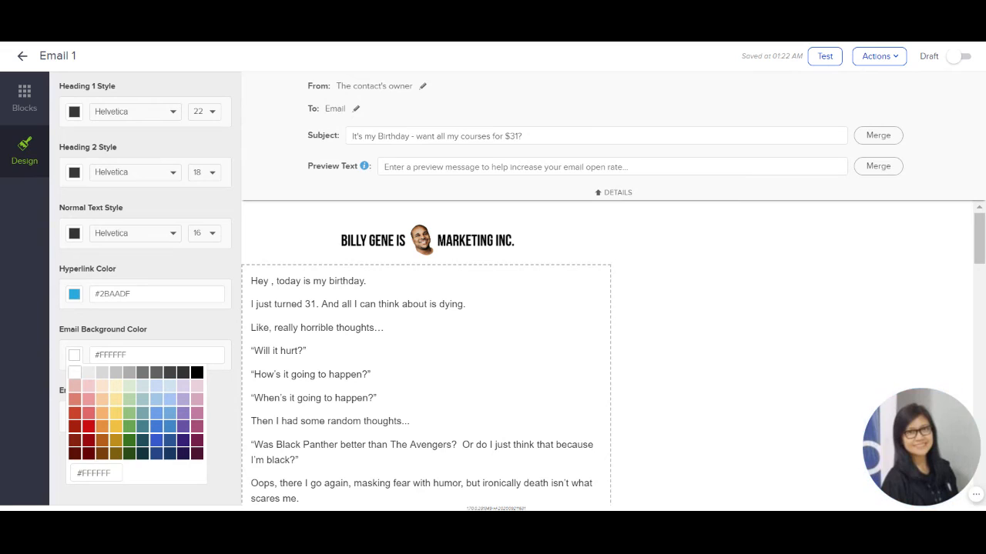
Insert the contact's First Name merge field after "Hey" in the email's opening line
left_click(270, 282)
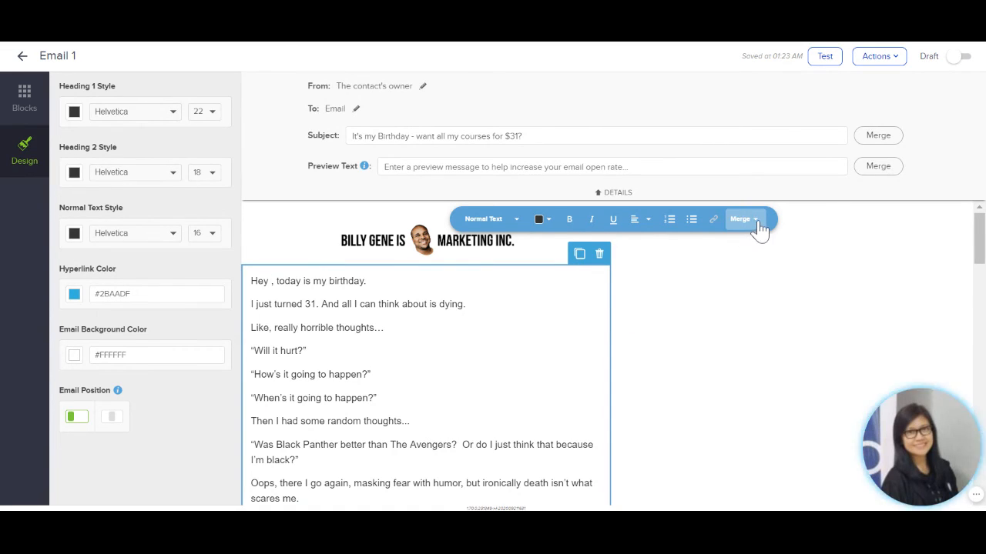
left_click(759, 228)
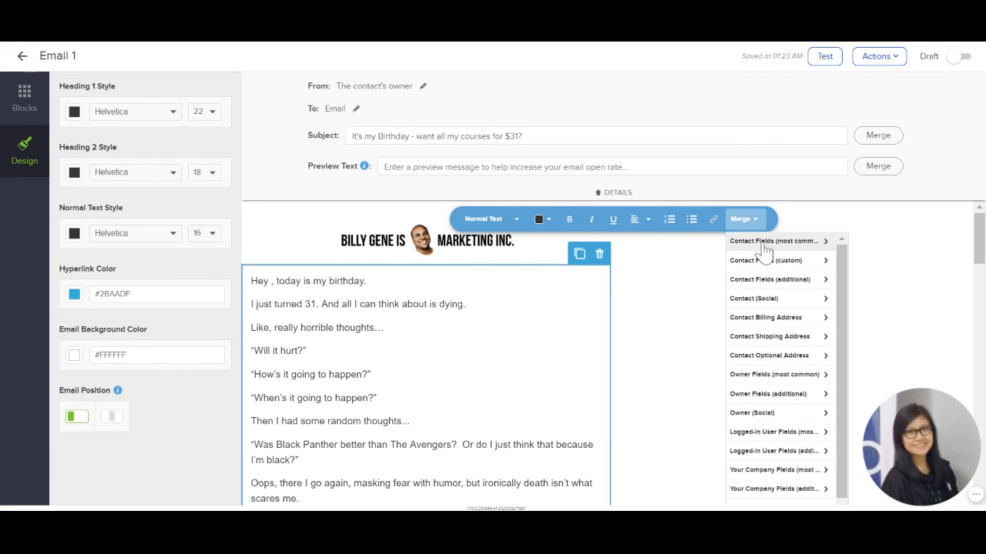
left_click(764, 246)
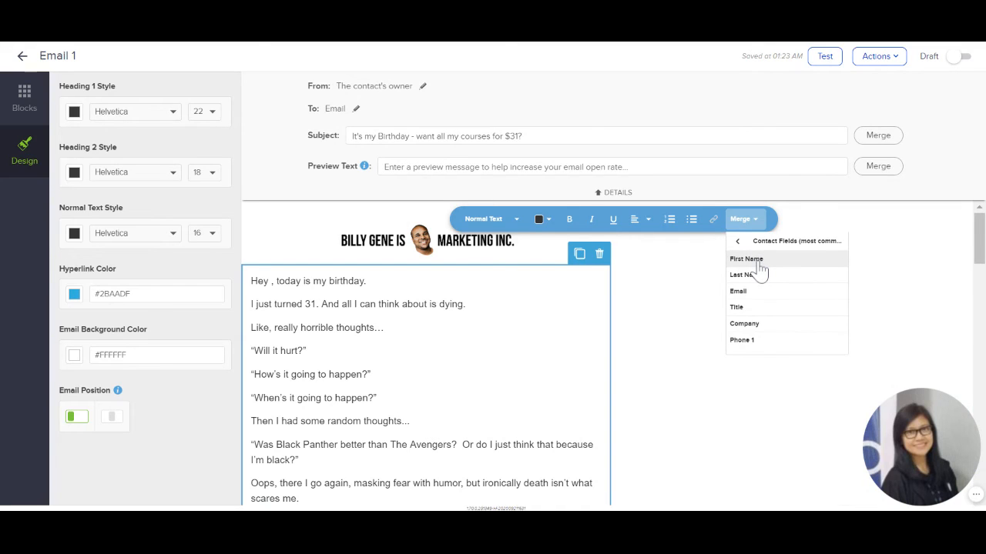
left_click(759, 262)
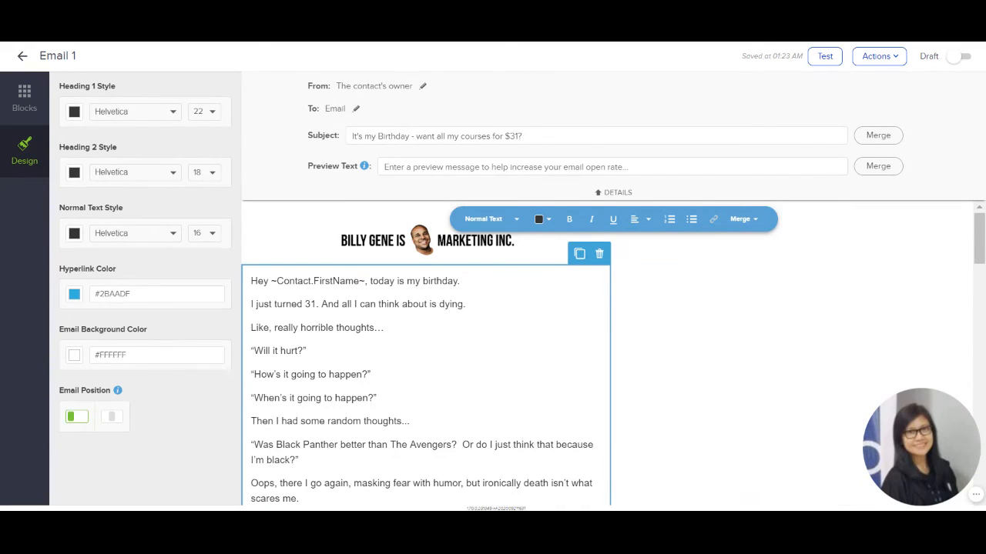
left_click(703, 307)
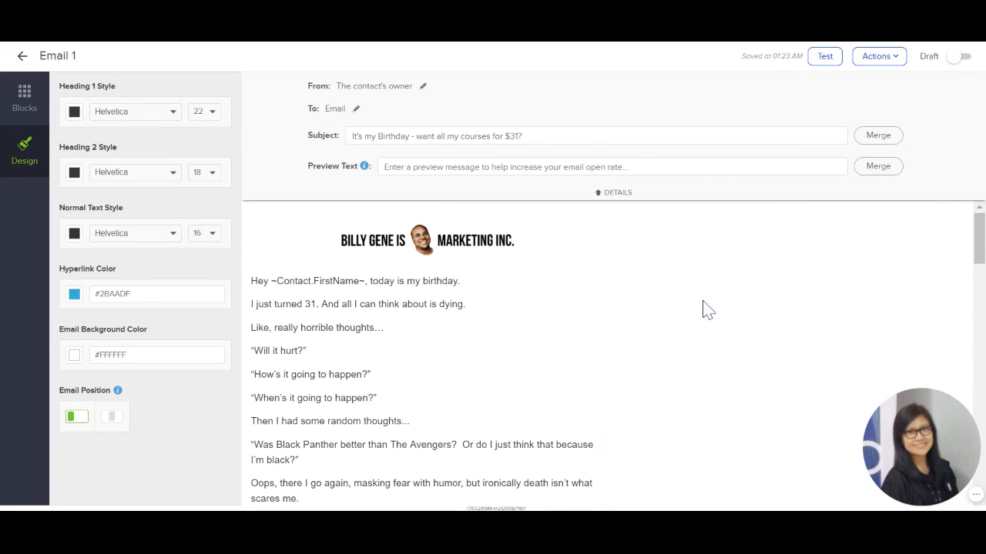
Preview the email in its desktop and mobile layouts, and read the help note for the Preview Text field
left_click(897, 67)
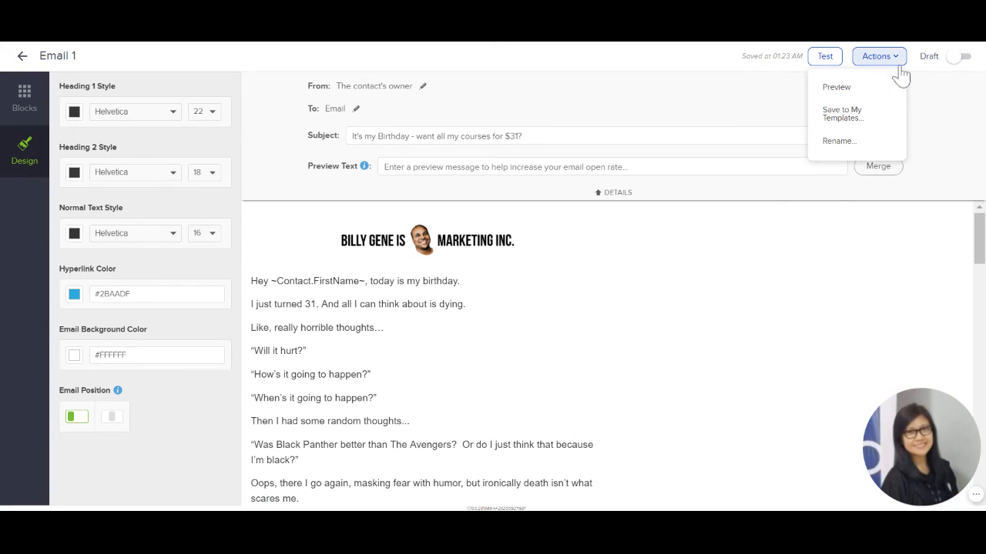
left_click(839, 89)
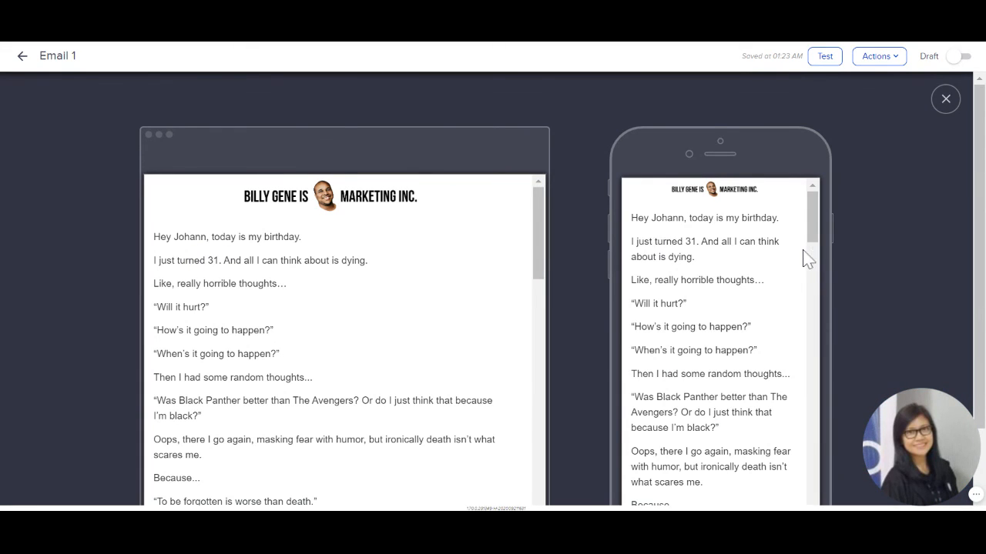
scroll(807, 258, "down", 2)
scroll(806, 264, "up", 2)
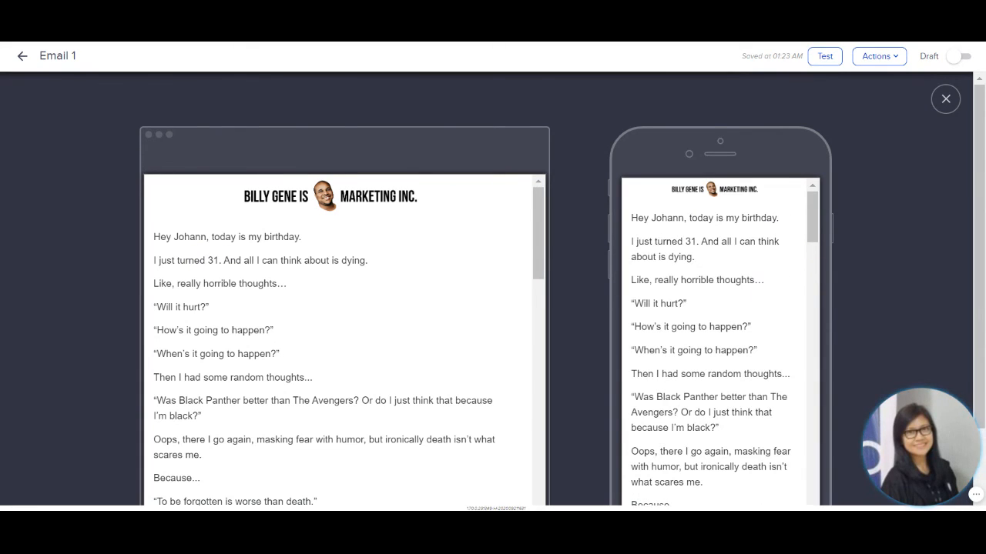
left_click(954, 106)
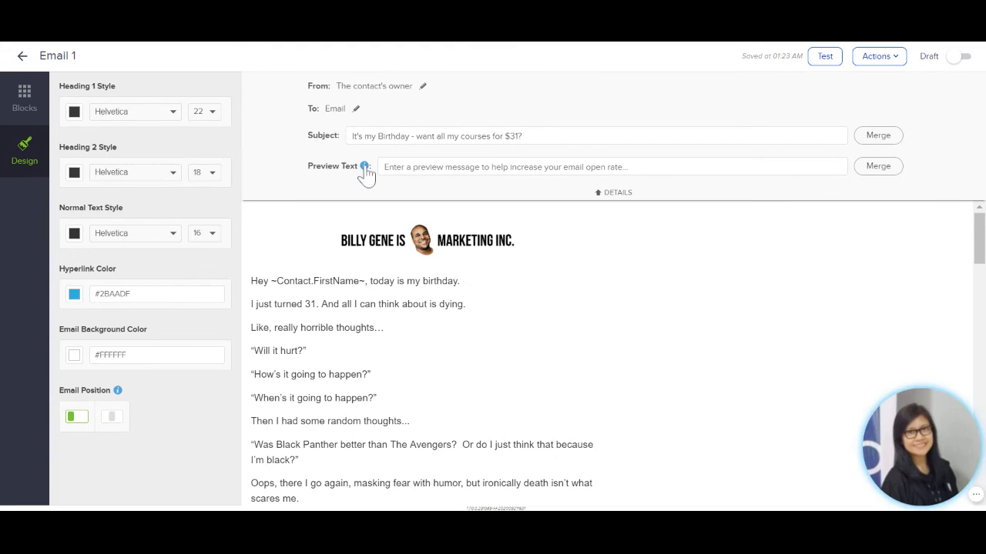
mouse_move(367, 173)
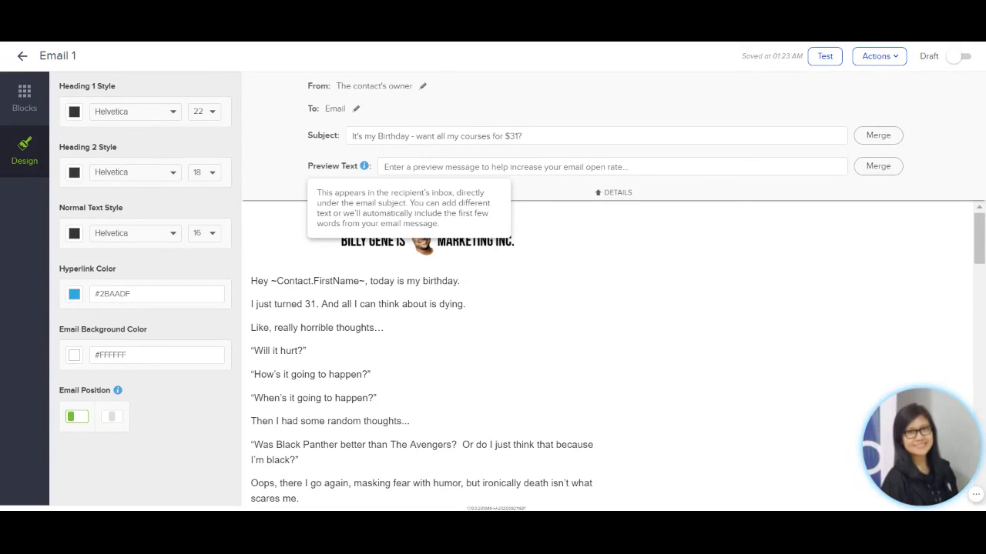
left_click(732, 228)
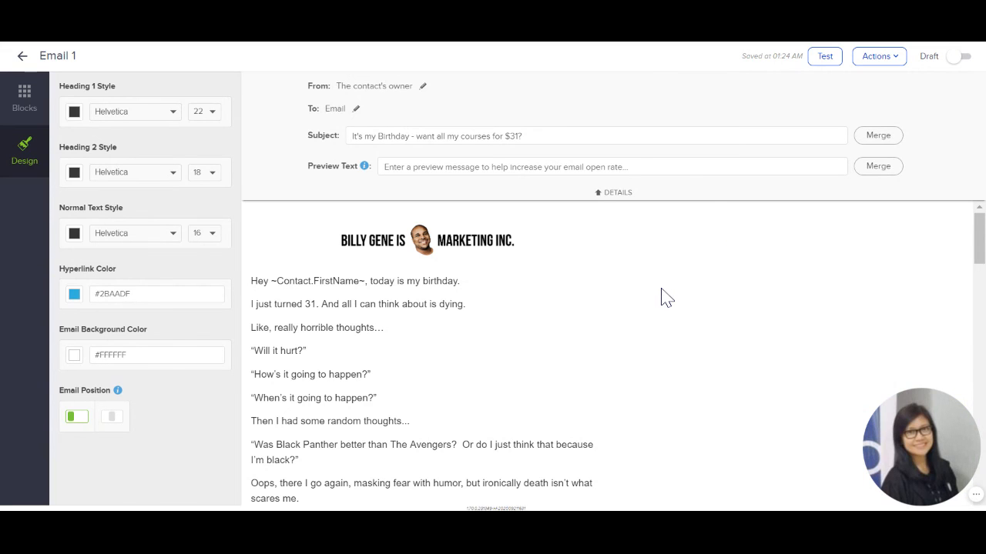
Review the email body from start to end, and open the test-send form and cancel it without sending
scroll(667, 297, "down", 12)
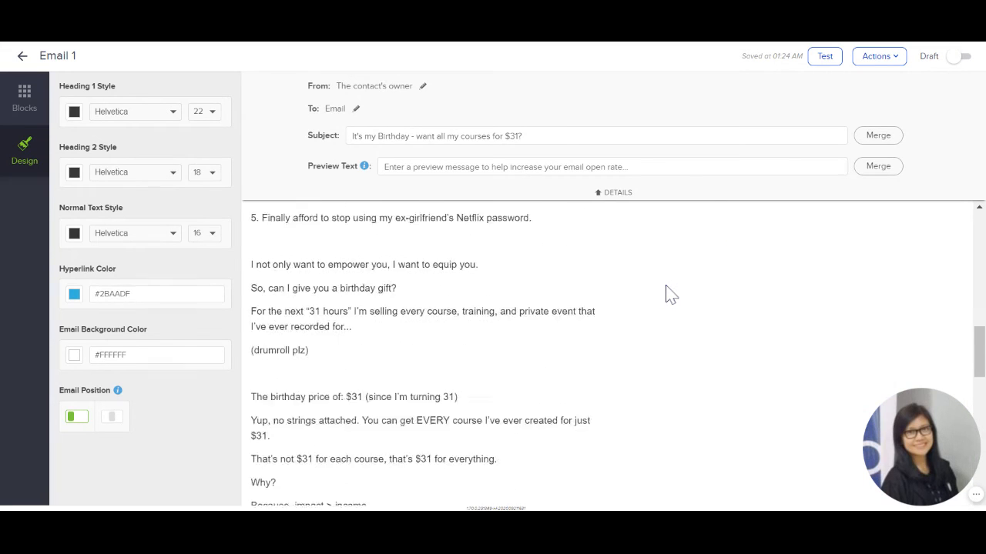
scroll(667, 295, "down", 10)
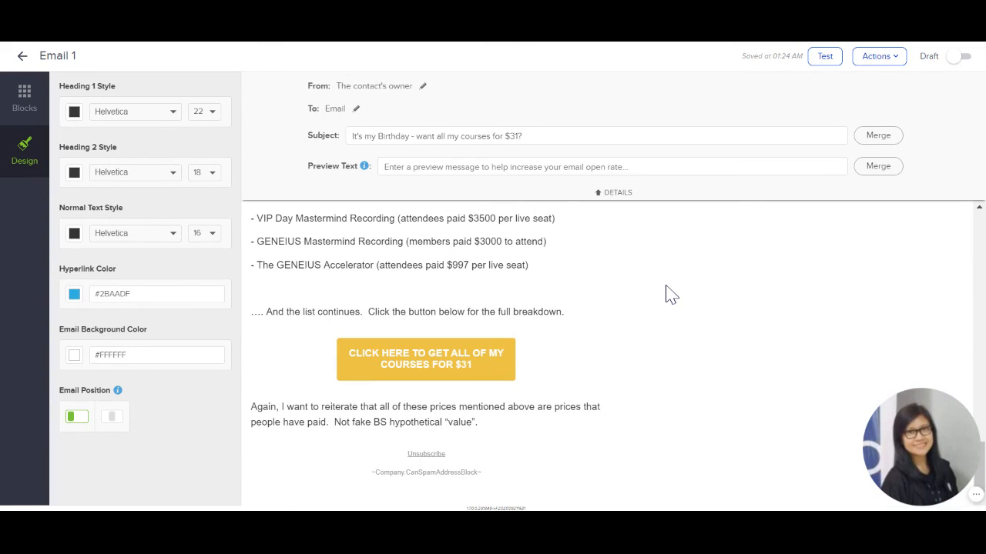
scroll(669, 295, "up", 15)
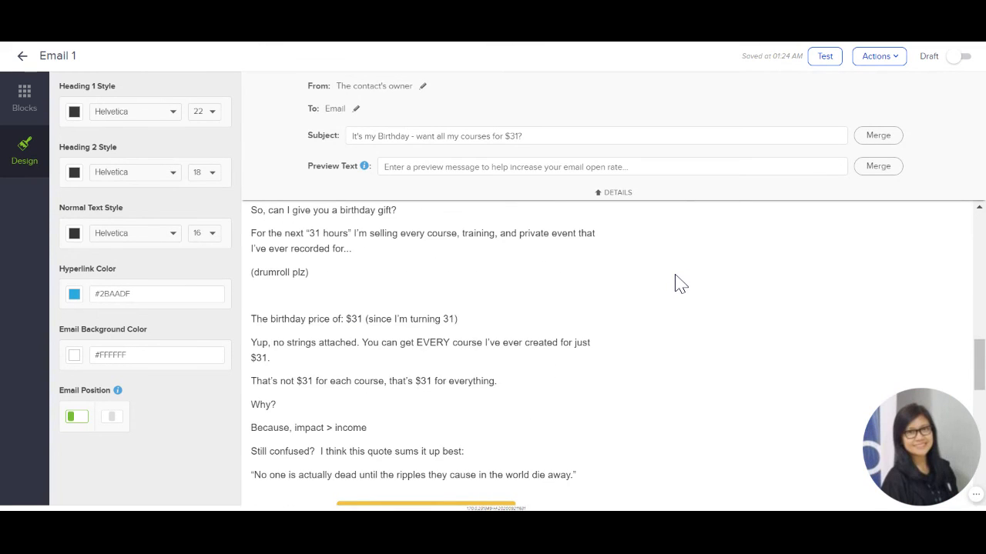
scroll(682, 277, "up", 3)
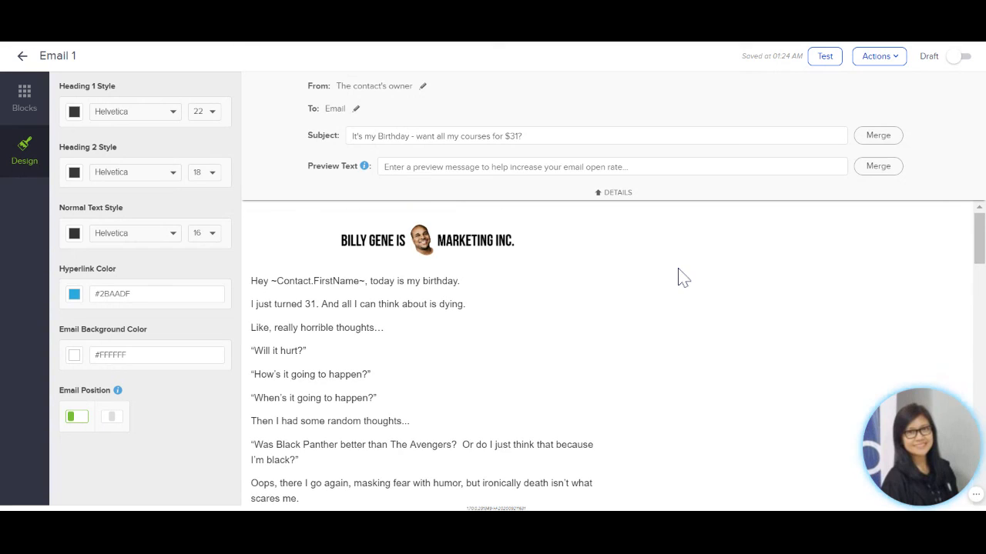
left_click(825, 57)
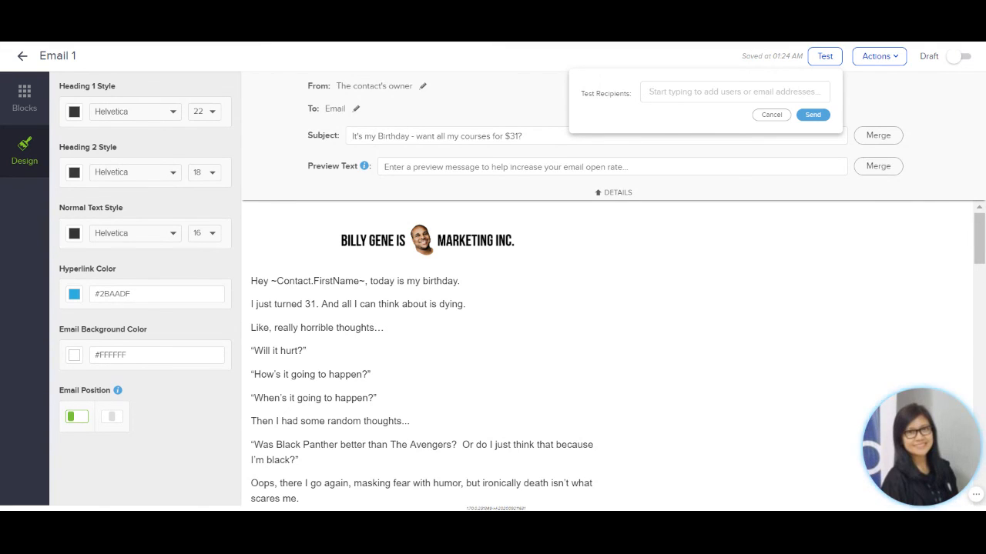
left_click(772, 114)
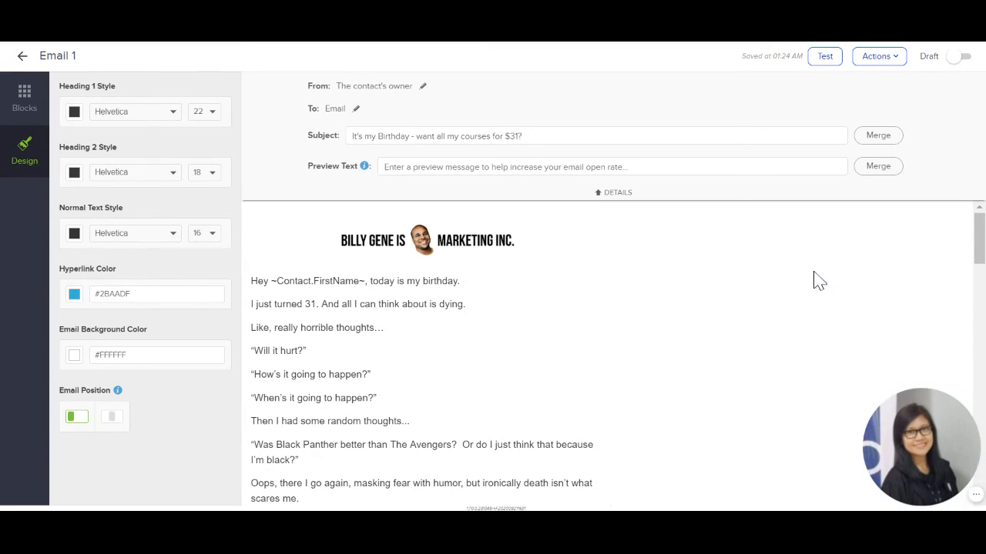
Mark Email 1 and the Launch Emails (Legacy Bundle Launch) sequence as ready, and return to the campaign canvas
left_click(956, 58)
scroll(689, 333, "down", 3)
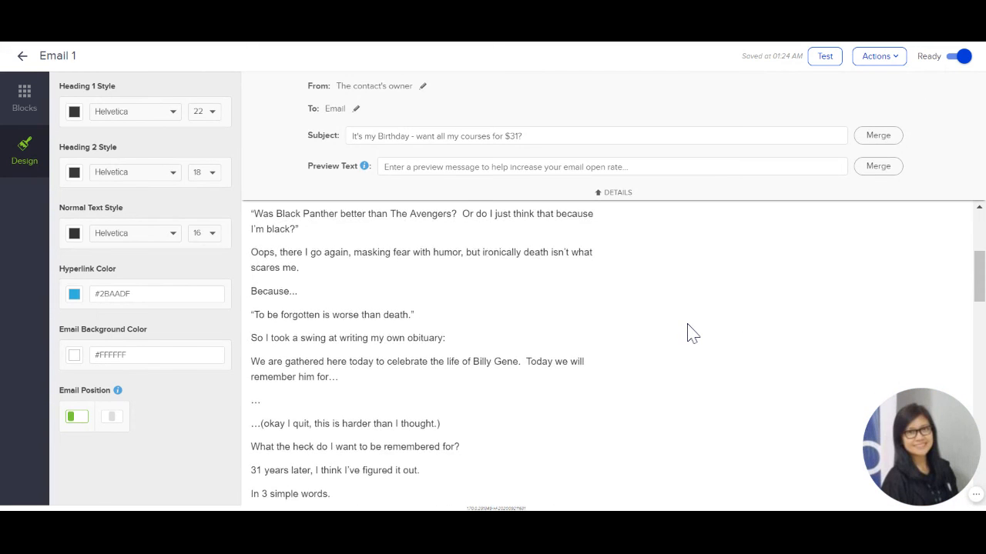
scroll(689, 331, "down", 3)
scroll(688, 331, "up", 10)
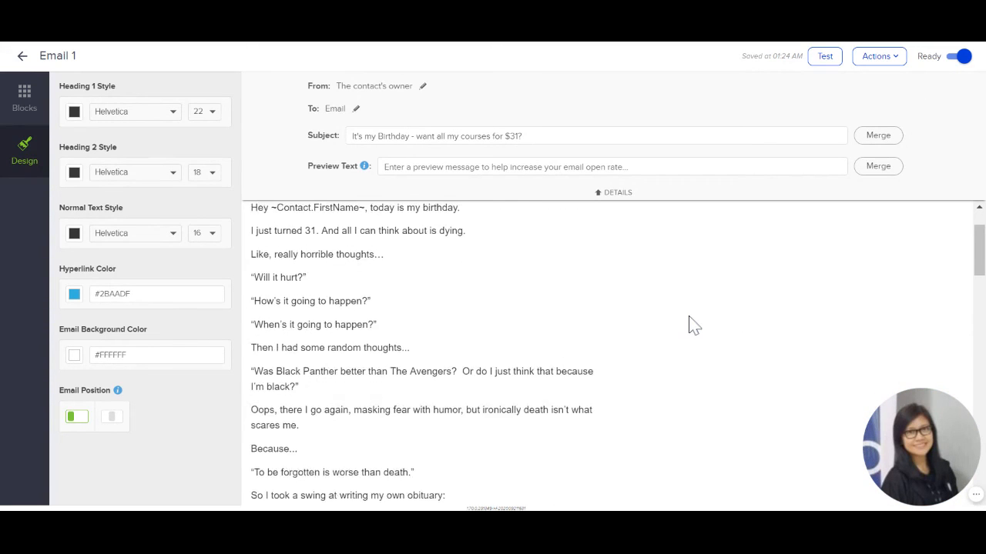
left_click(22, 55)
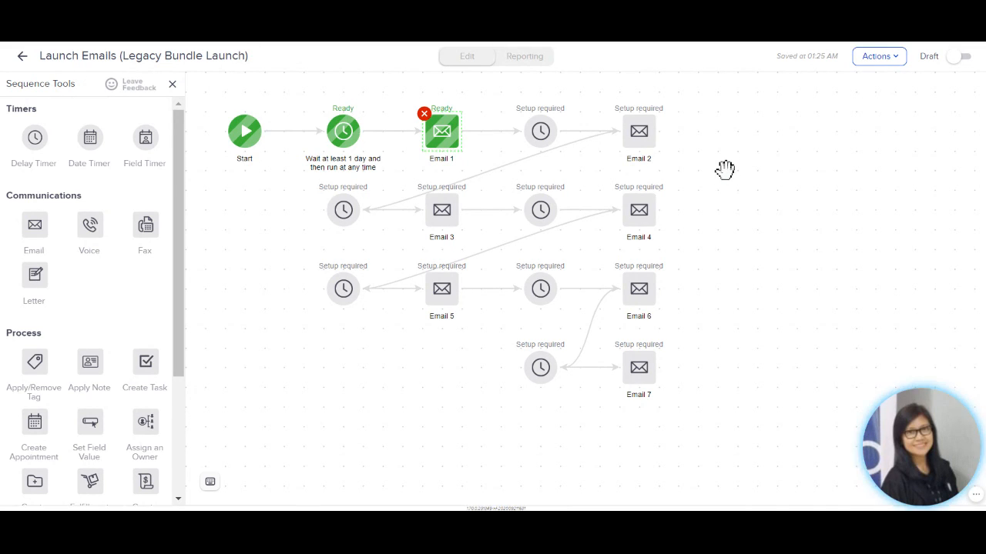
left_click(955, 60)
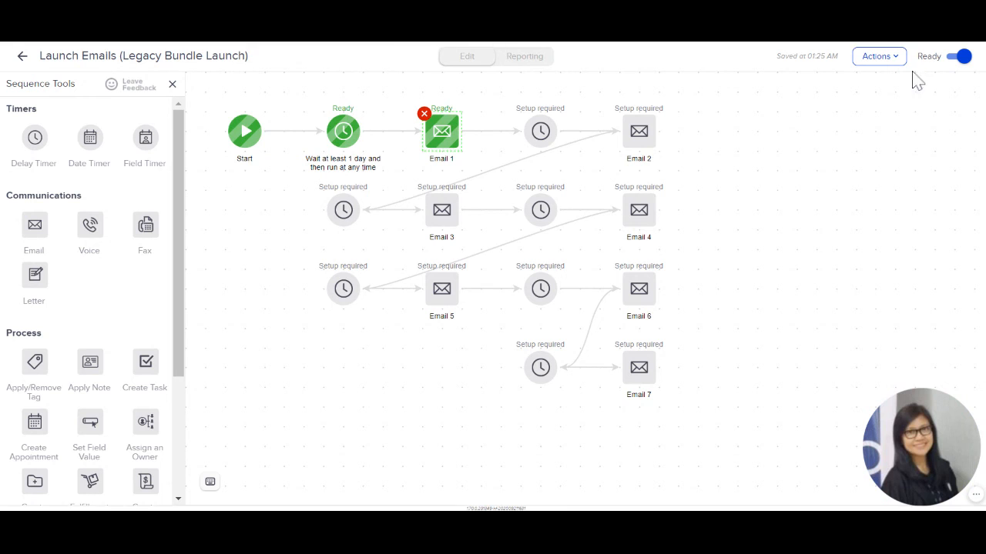
left_click(23, 57)
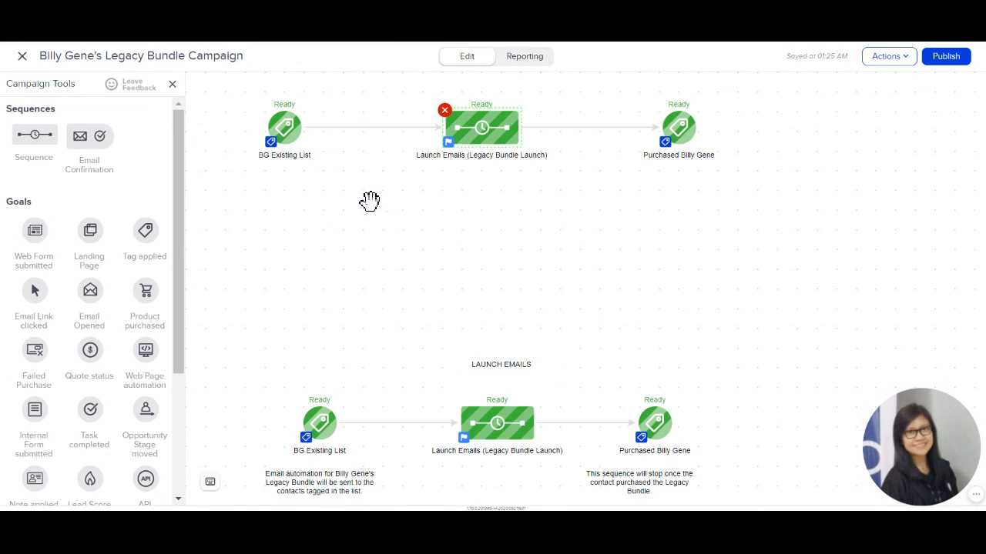
Add a note to the campaign canvas and place it below the upper BG Existing List goal
left_click_drag(460, 235, 488, 226)
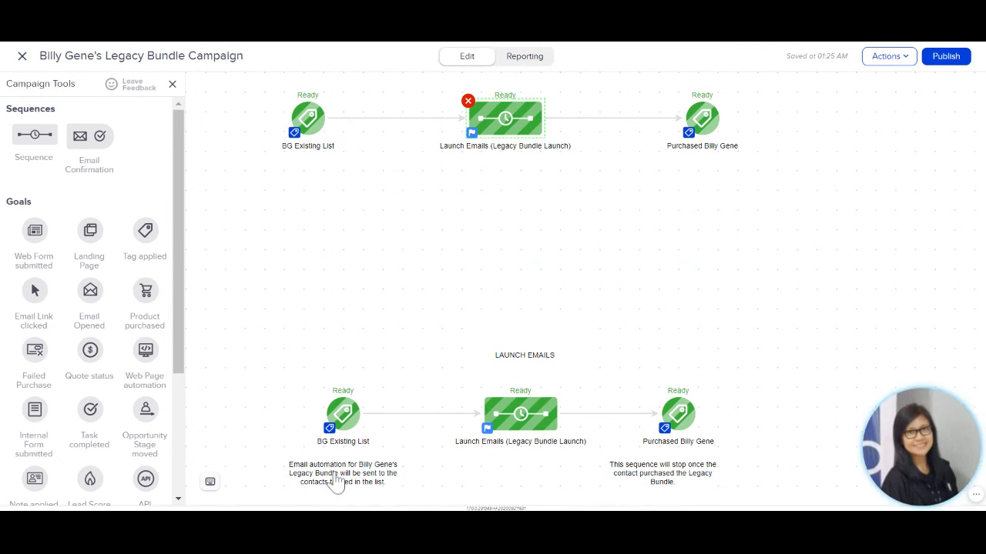
left_click_drag(174, 346, 171, 470)
left_click_drag(35, 459, 288, 199)
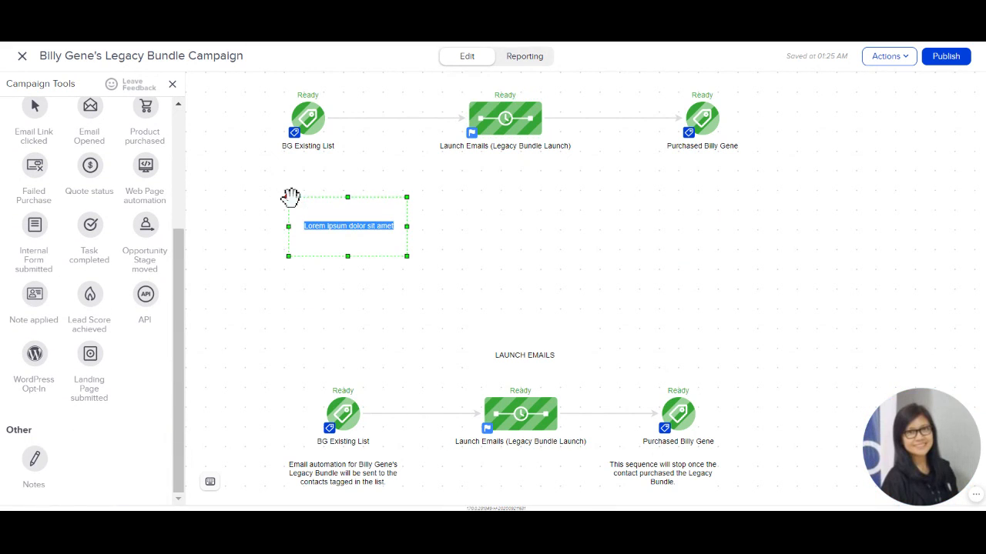
left_click(334, 221)
left_click_drag(335, 221, 308, 192)
Set the new note's text to "Email automation for Billy Gene's Legacy Bundle will be sent to the contacts tagged in the list."
right_click(291, 203)
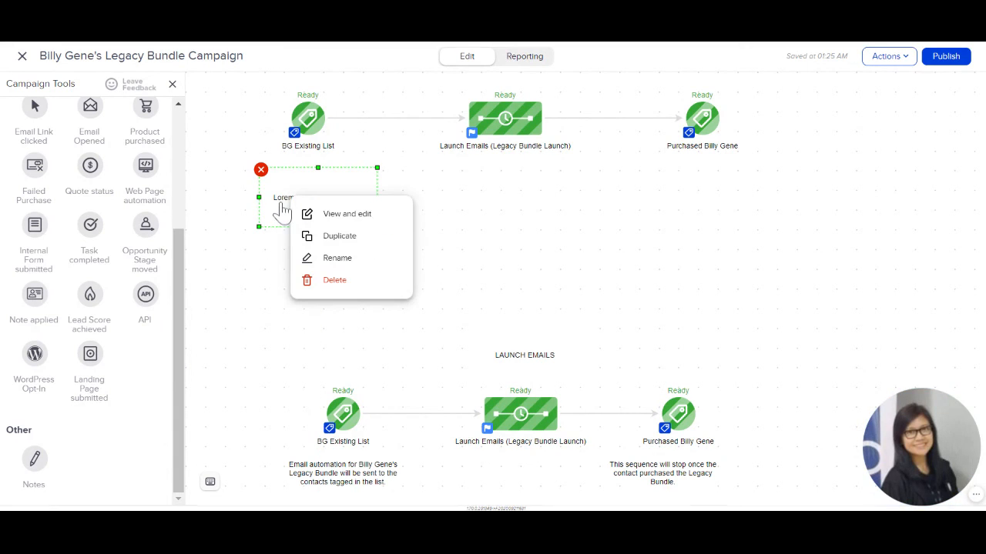
right_click(286, 205)
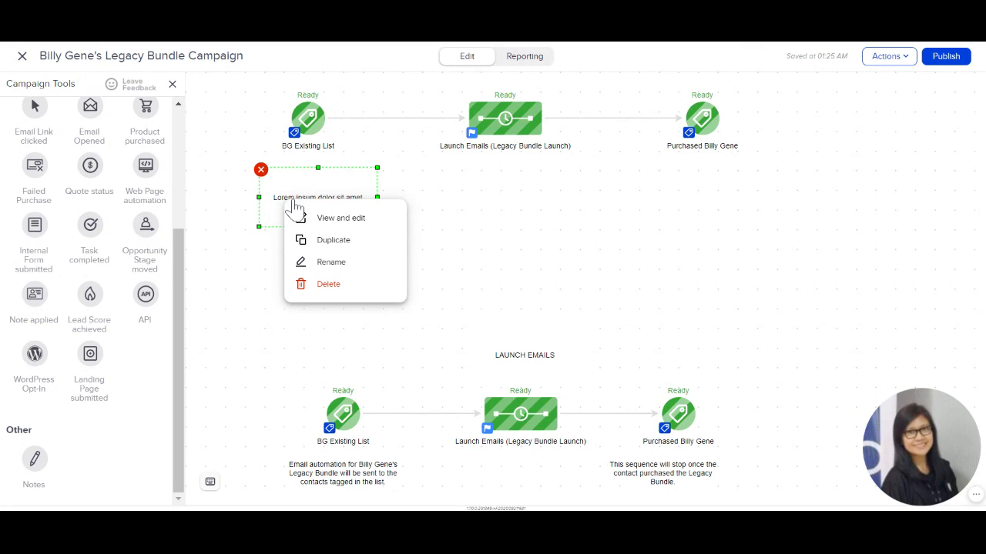
left_click(331, 219)
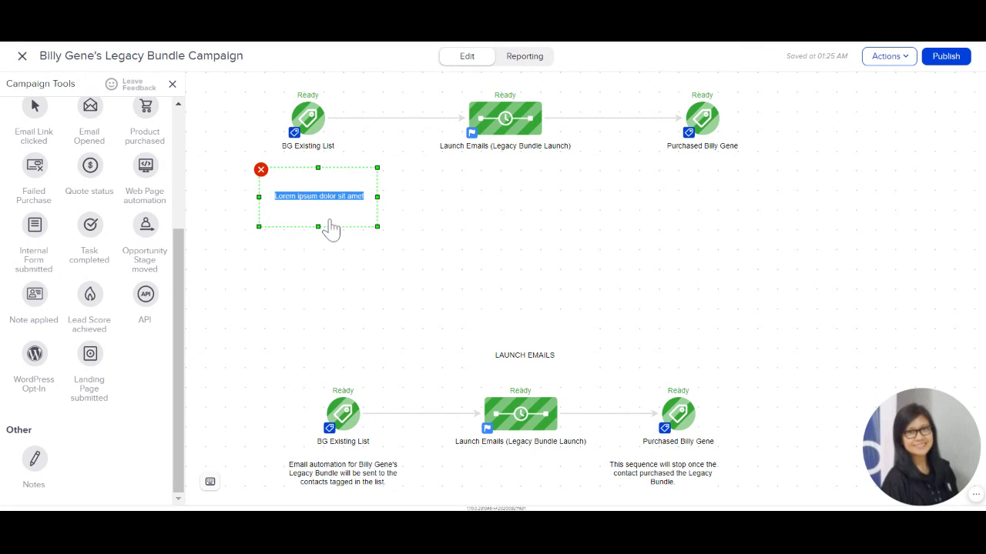
type("Email automation fo")
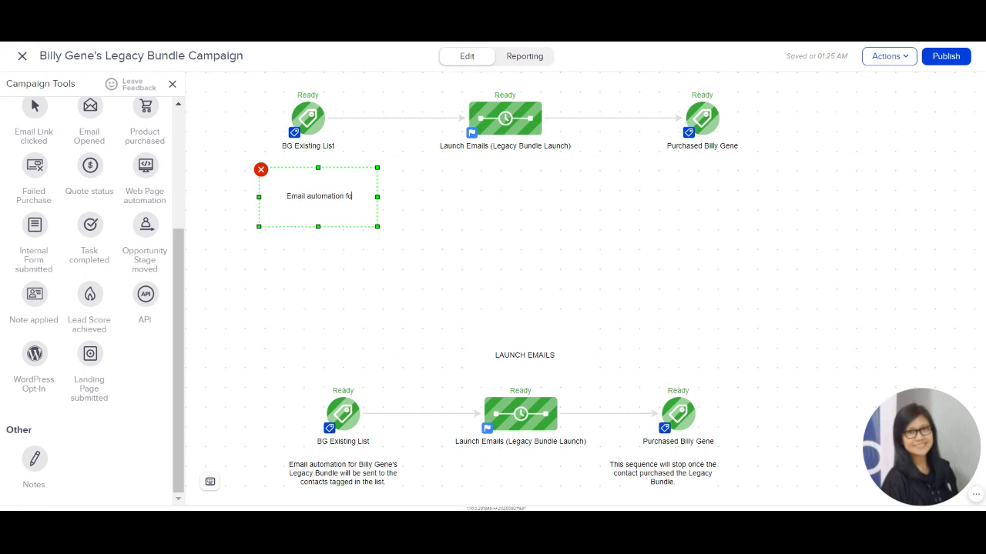
type("r Billy Gene's Legac")
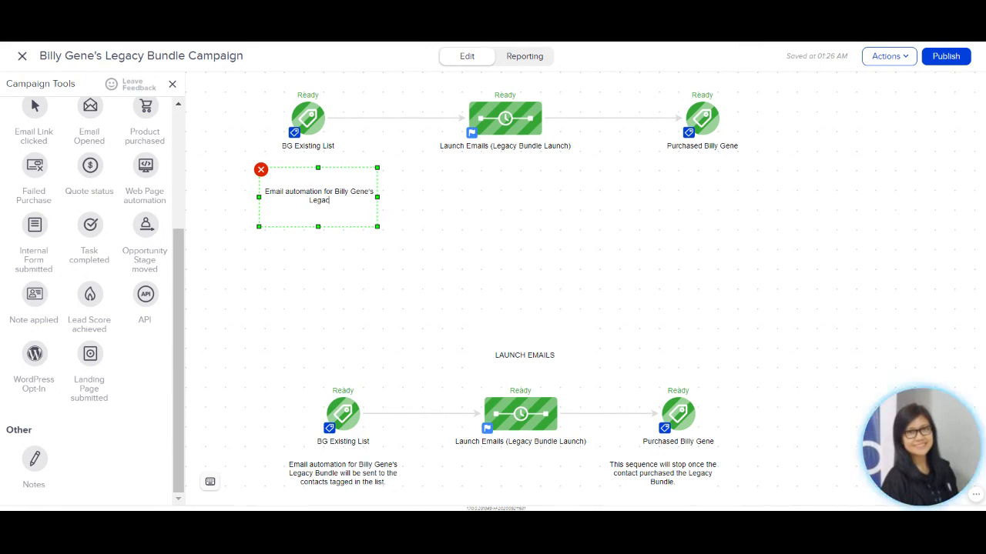
type("y Bundle")
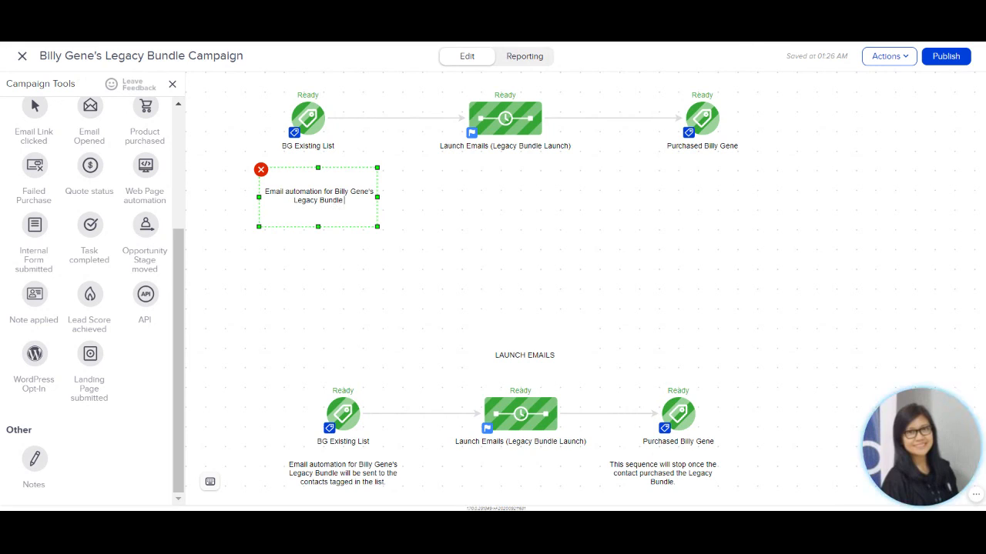
type(" will be sen")
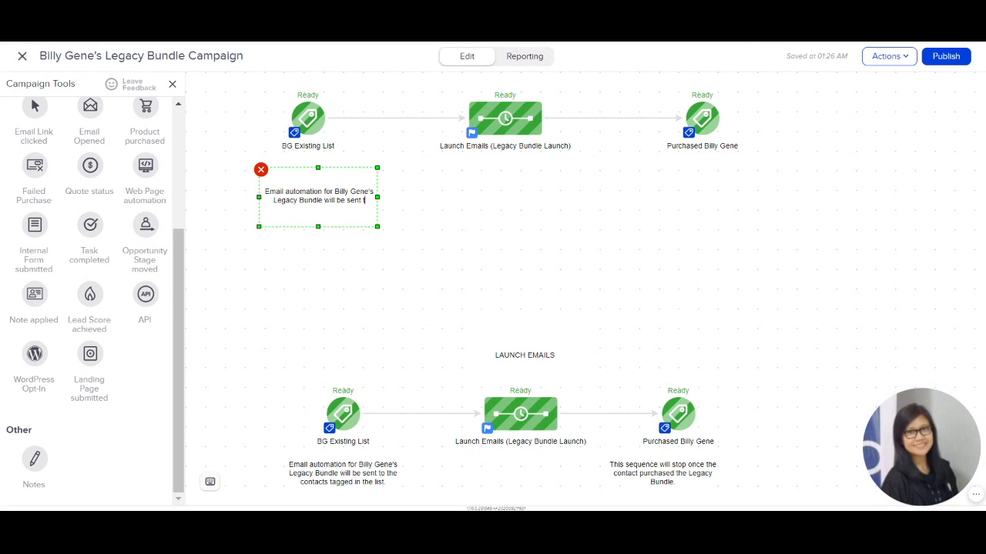
type("t to the contacts tagge")
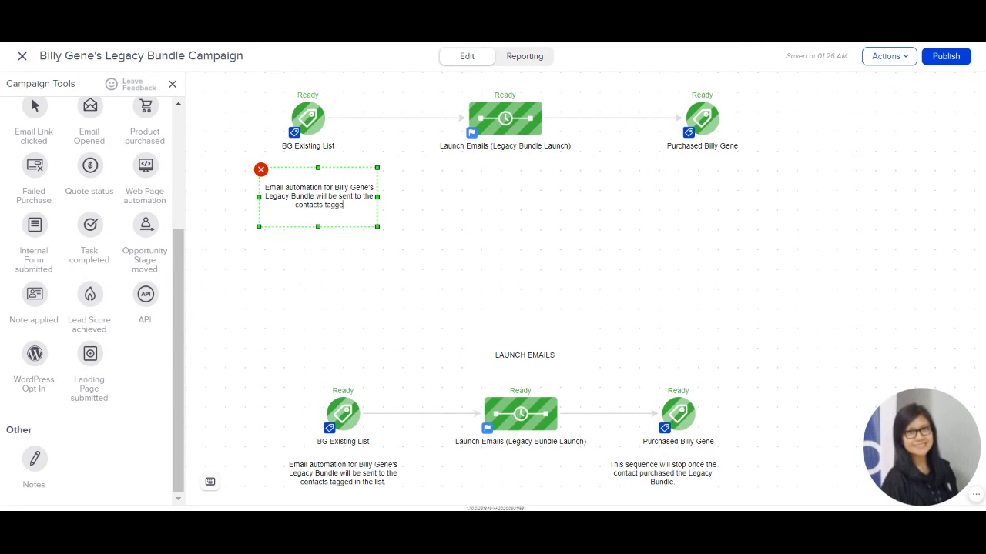
type("d in the list.")
left_click(294, 273)
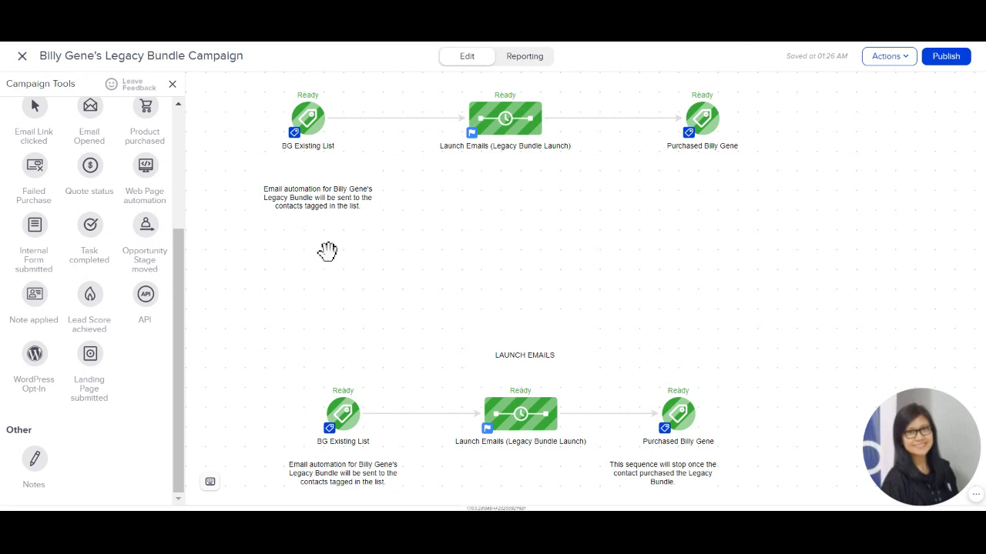
Duplicate the email automation note and place the copy below the upper Purchased Billy Gene goal, level with the original
right_click(327, 201)
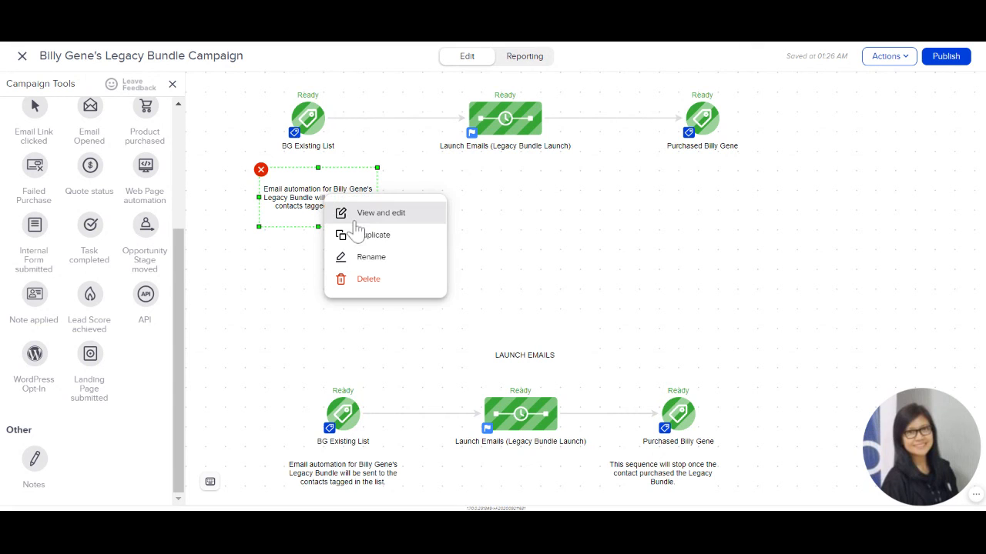
left_click(383, 235)
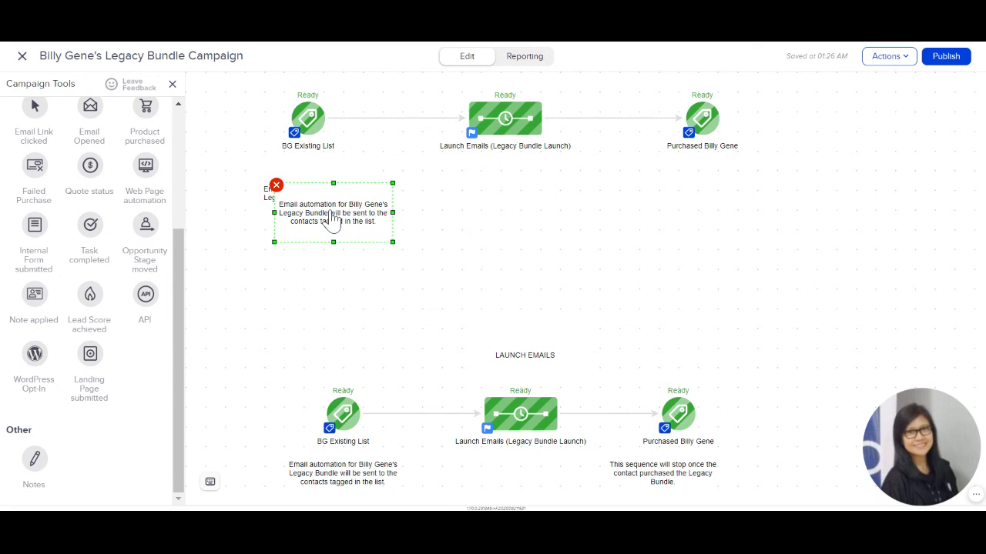
left_click_drag(329, 213, 631, 194)
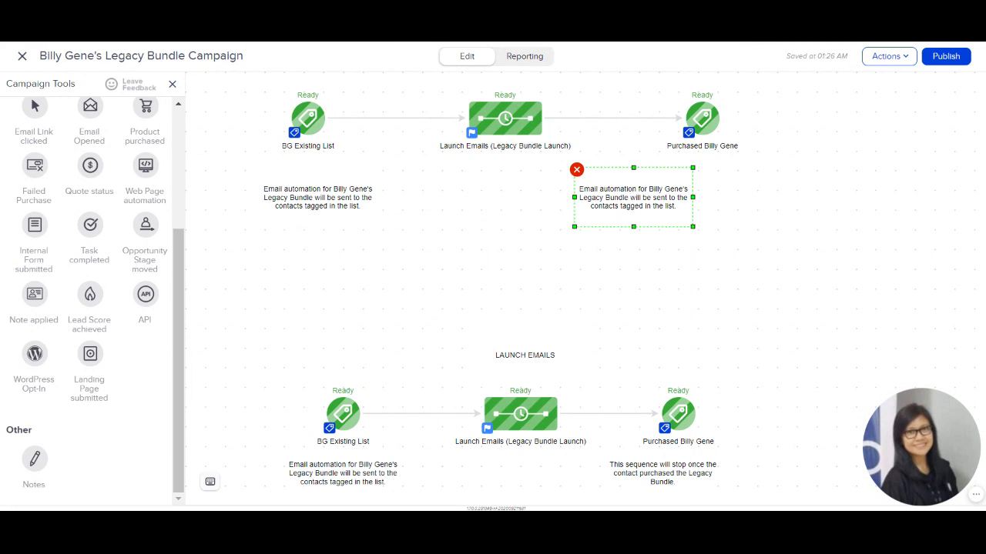
Replace the duplicated note's text with "The sequence will stop once the contact purchased the Legacy Bundle."
right_click(629, 196)
right_click(594, 205)
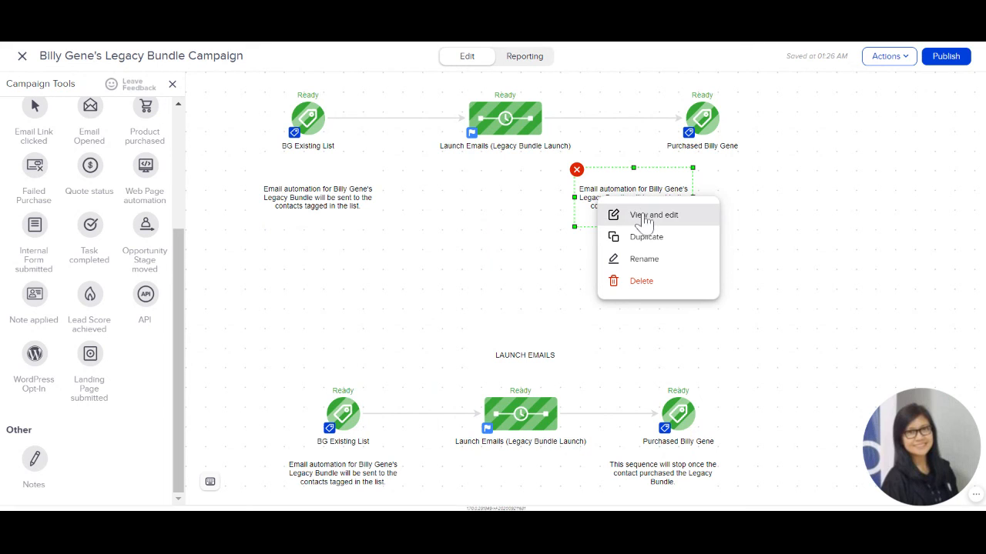
left_click(647, 216)
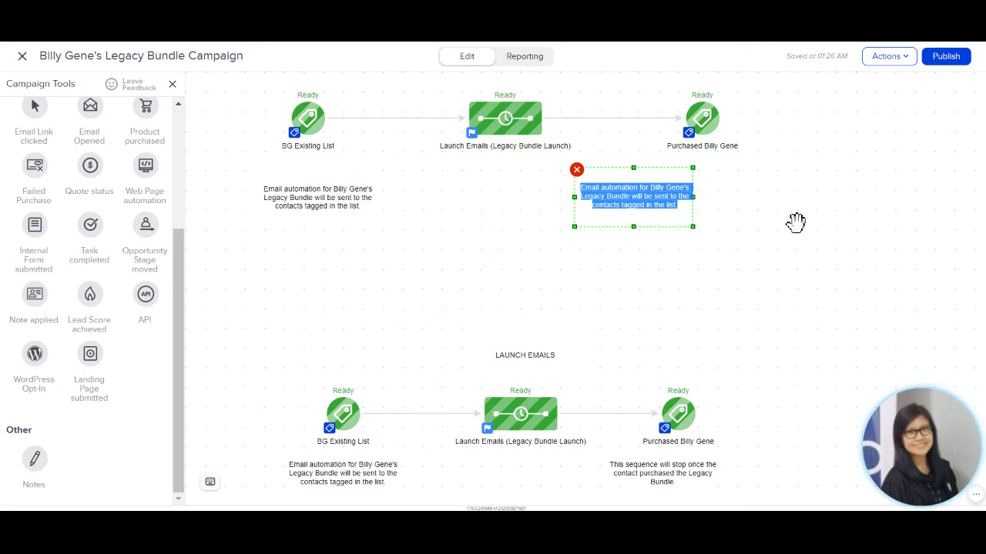
type("The seque")
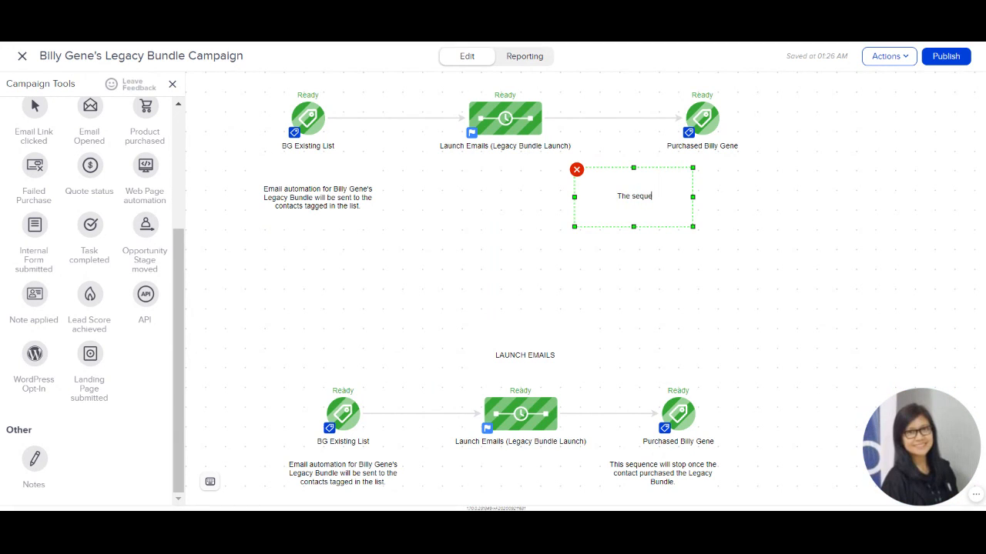
type("nce will stop once the contact")
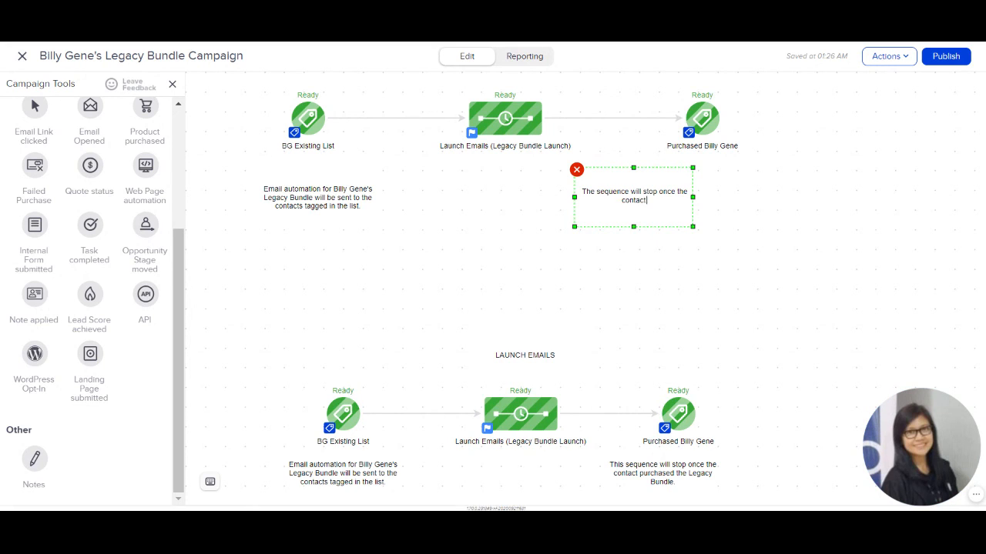
type(" purchased the")
type("Legacy Bundle.")
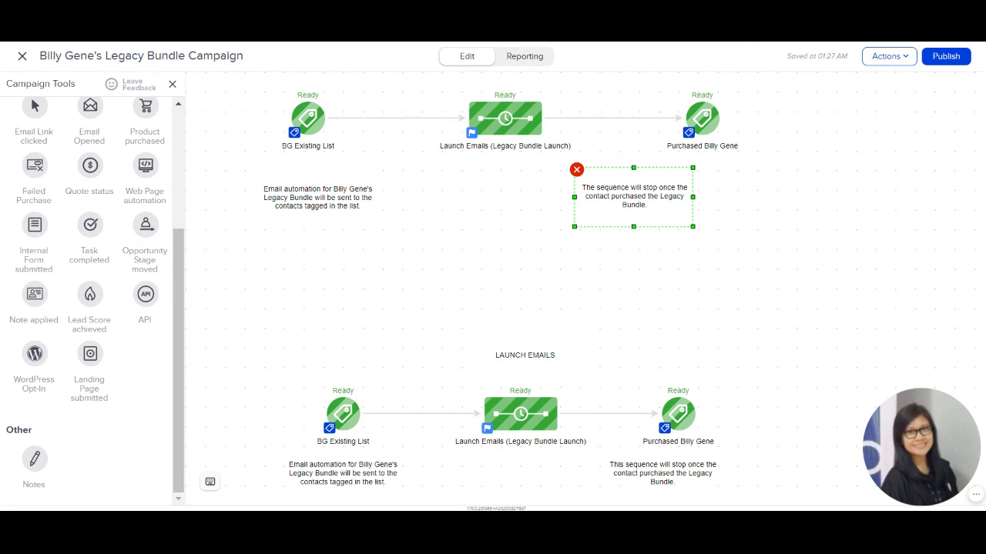
left_click(762, 272)
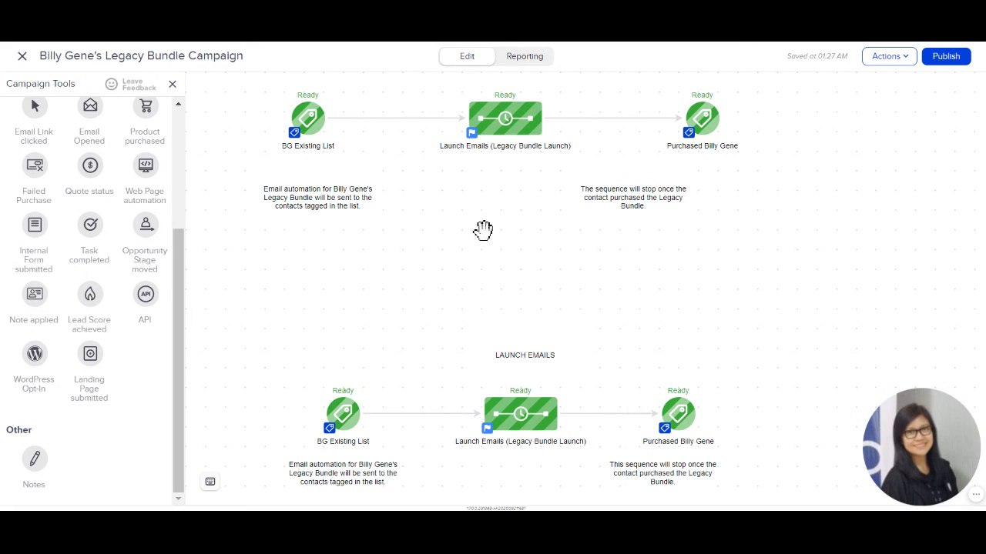
Add a note reading "LAUNCH EMAILS" above the upper Launch Emails (Legacy Bundle Launch) sequence as its heading
left_click_drag(484, 237, 492, 293)
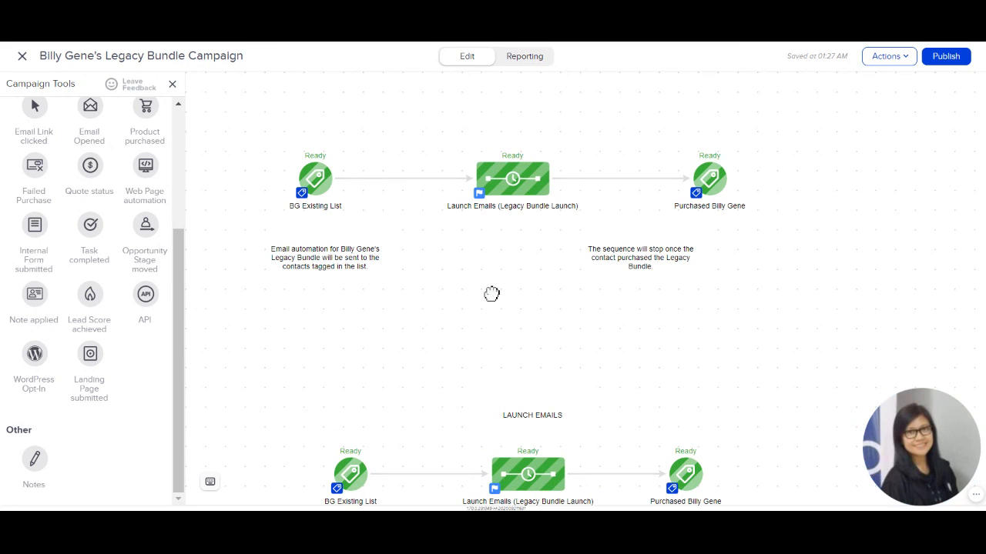
left_click_drag(34, 460, 505, 94)
left_click(544, 111)
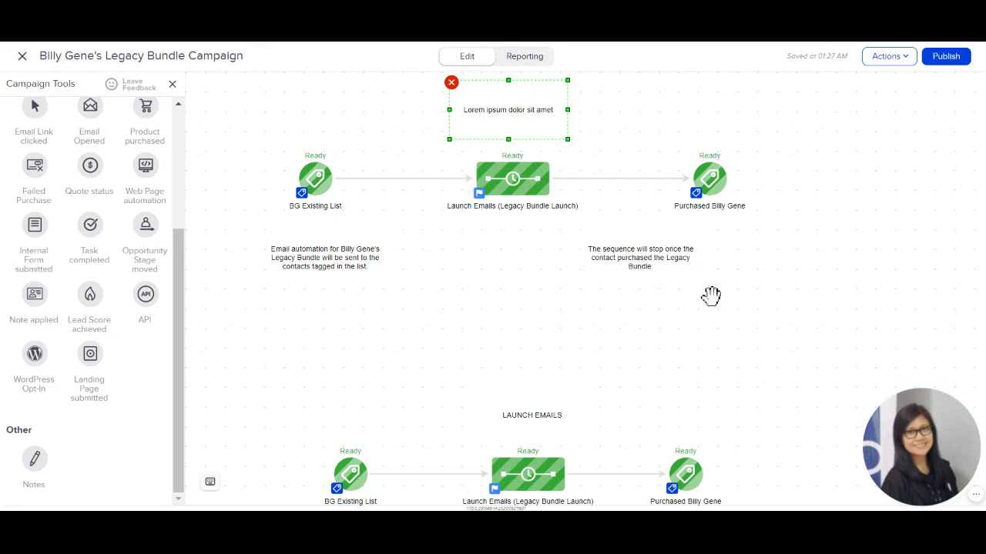
right_click(514, 116)
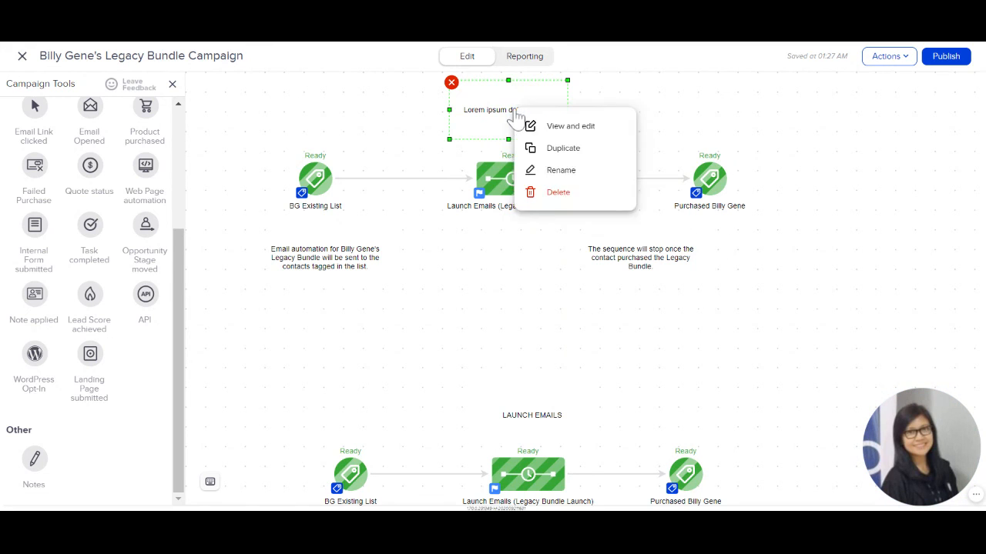
double_click(515, 117)
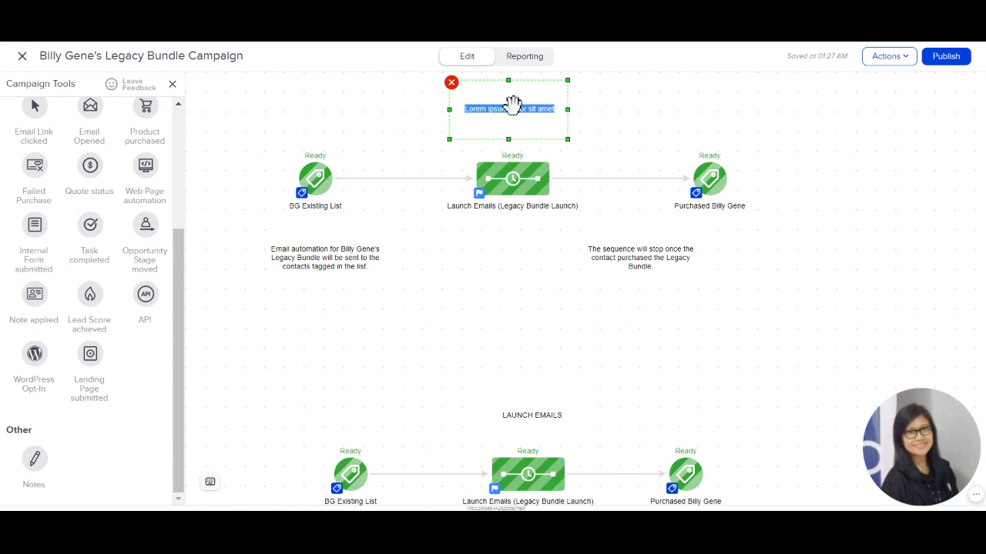
key("BackSpace")
type("LAUNCH EMAILS")
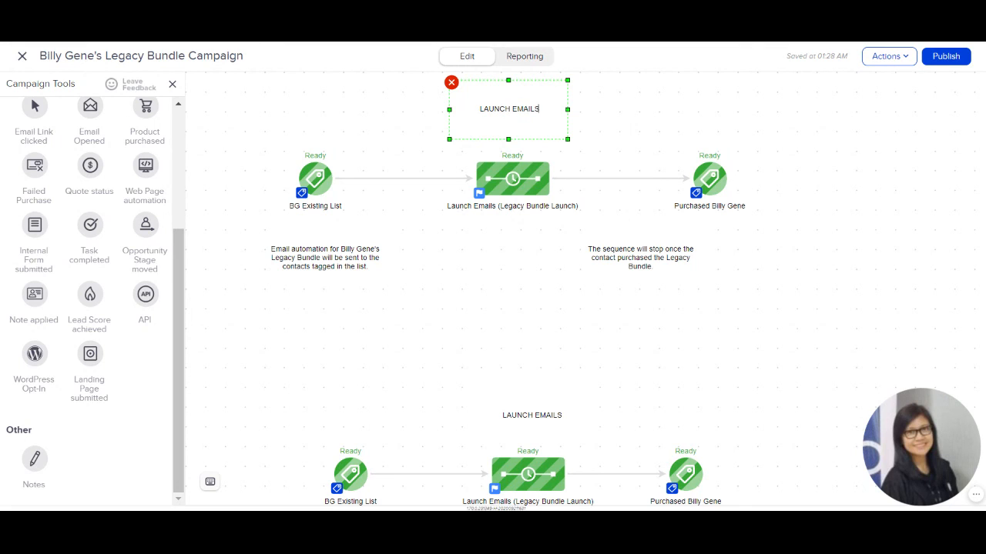
left_click(515, 331)
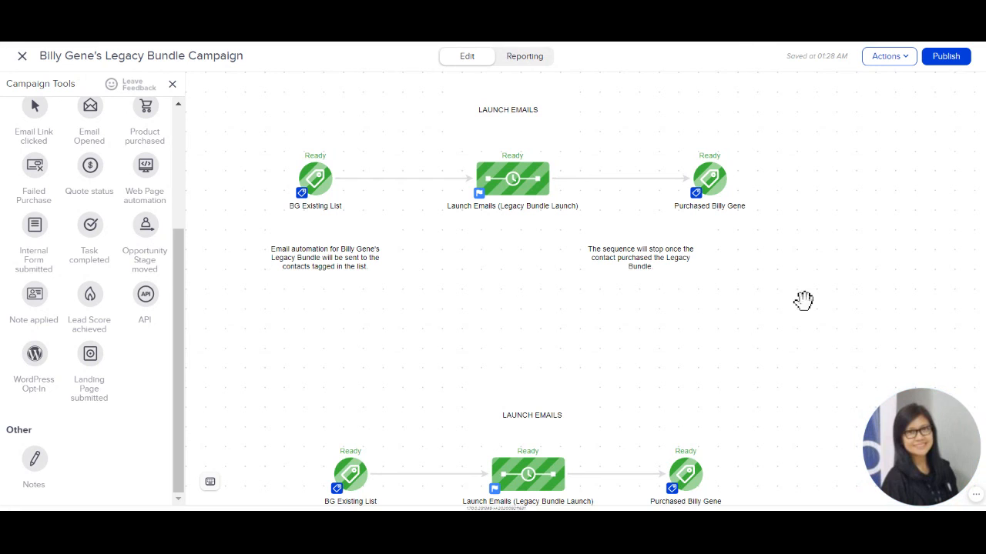
Review the Campaign Checklist for publishing, and close it without publishing the campaign
left_click(946, 58)
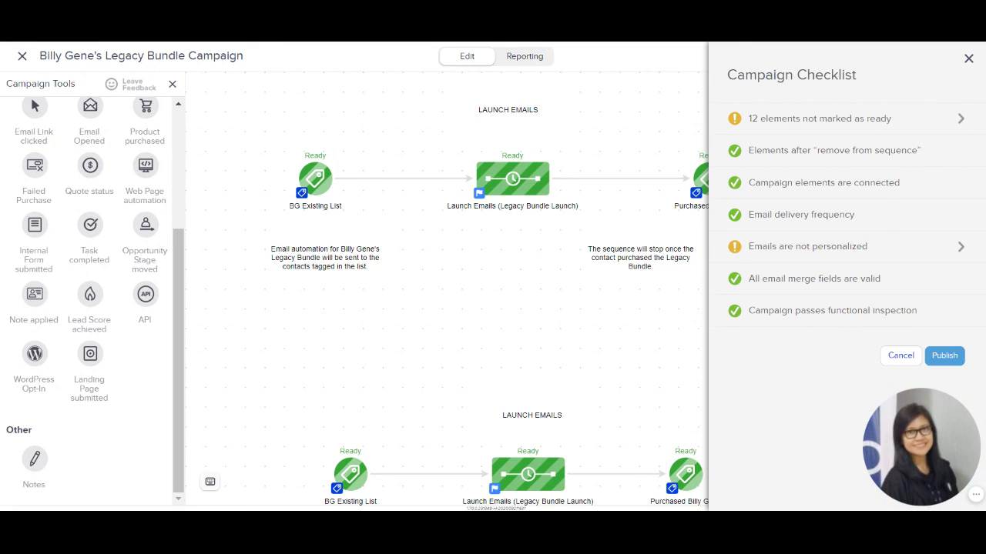
left_click(968, 59)
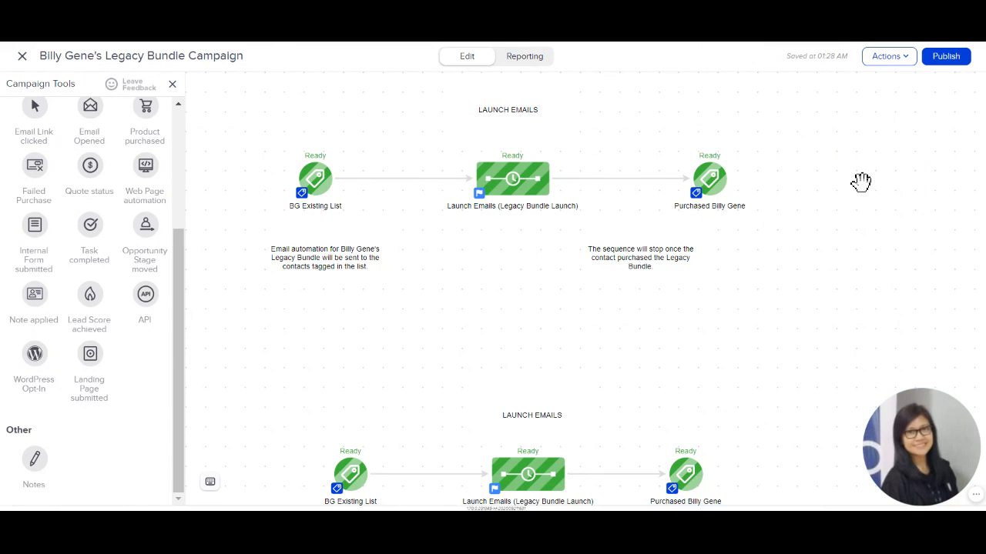